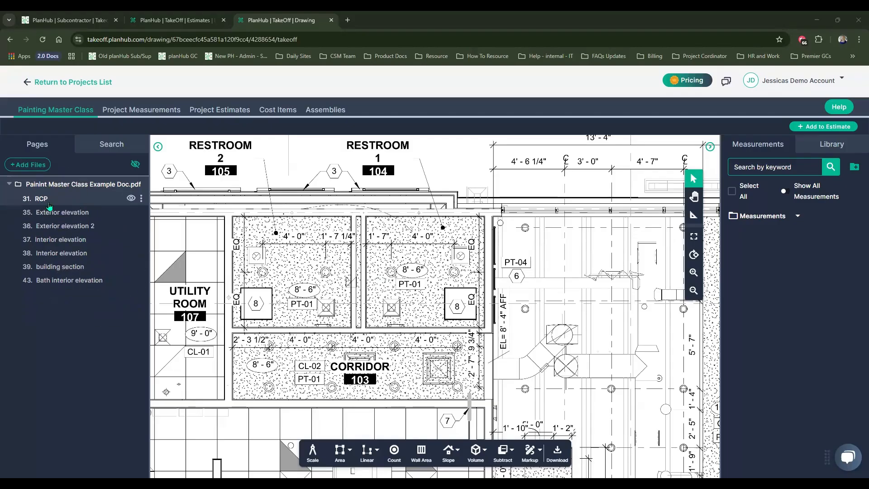
# - Open the RCP page and check the scale note under the reflected ceiling plan title
pyautogui.click(48, 204)
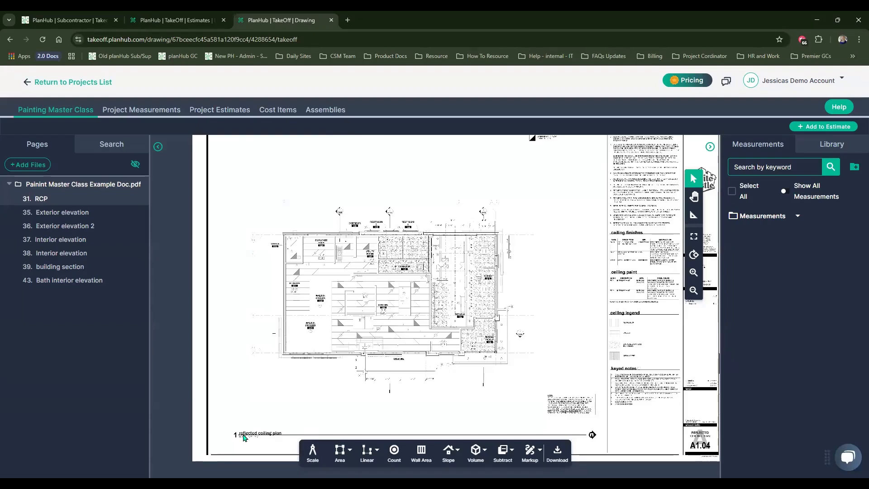
pyautogui.scroll(5, 243, 437)
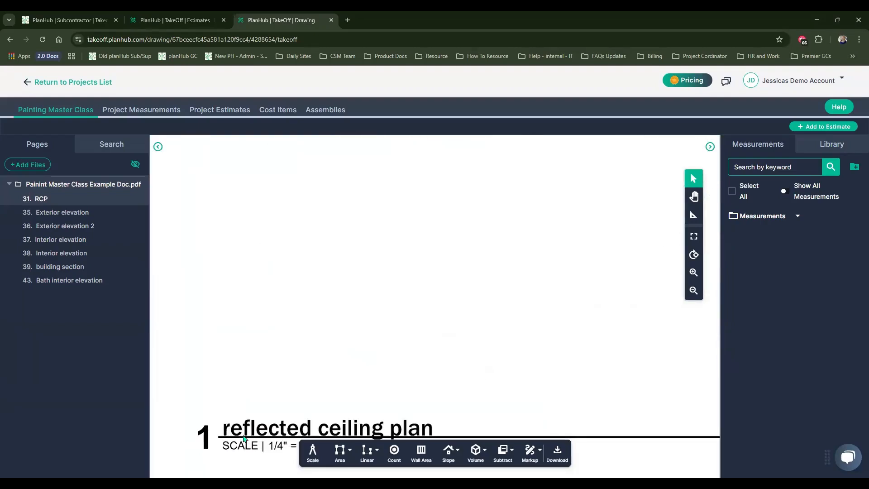
pyautogui.scroll(-5, 244, 437)
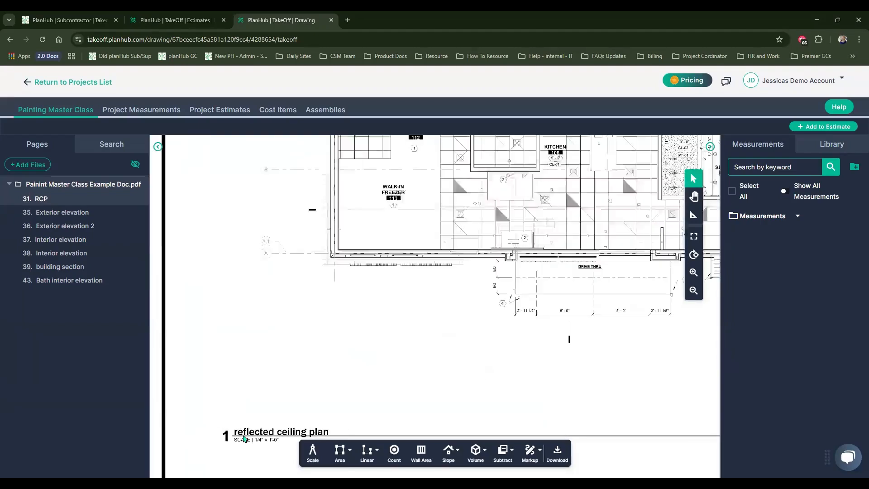
pyautogui.scroll(-2, 244, 439)
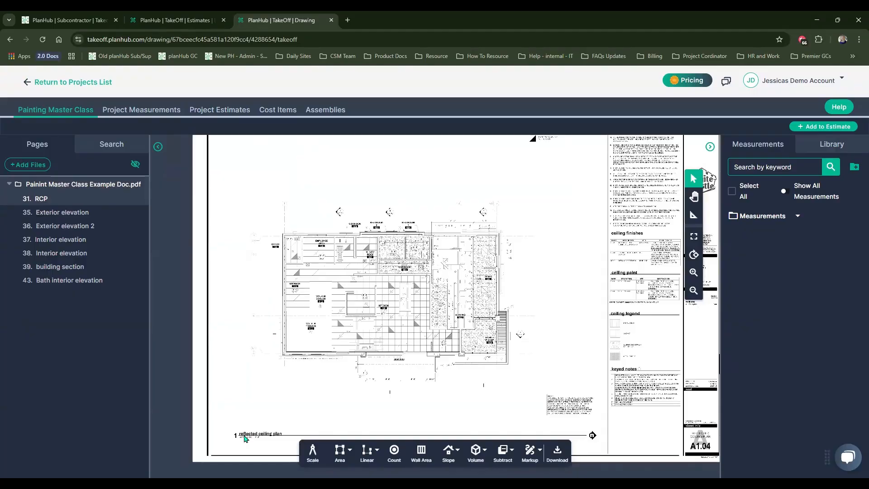
pyautogui.scroll(5, 244, 439)
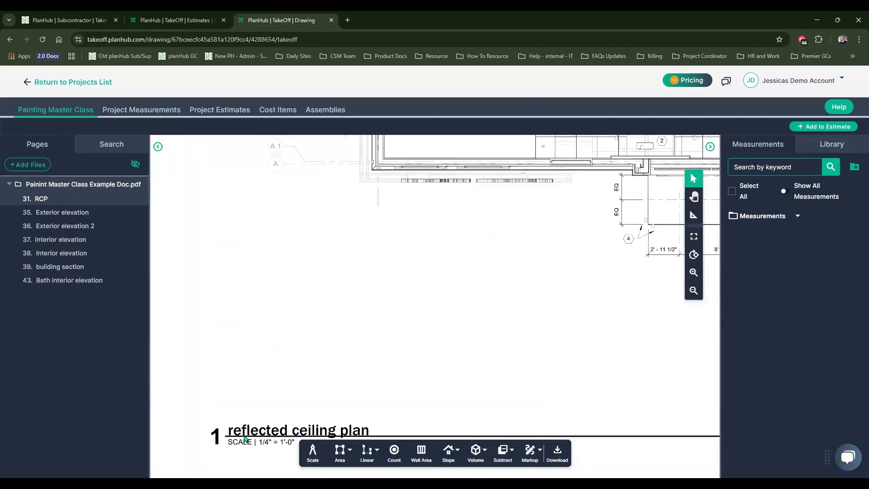
pyautogui.scroll(2, 244, 438)
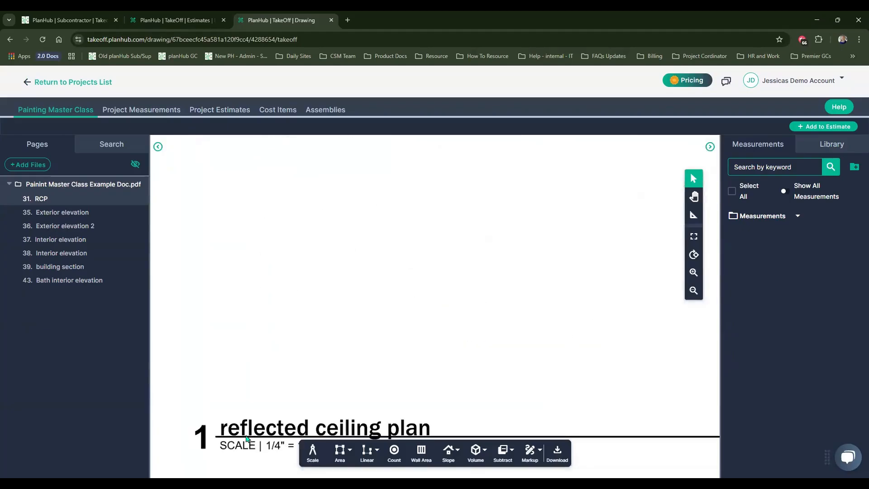
pyautogui.scroll(3, 255, 436)
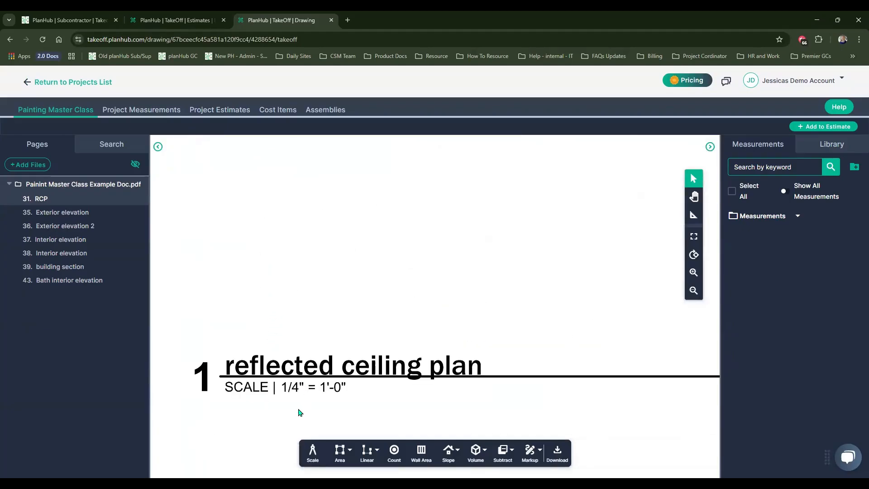
# - Set the standard scale of the RCP sheet to 1/4" = 1' 0"
pyautogui.click(313, 453)
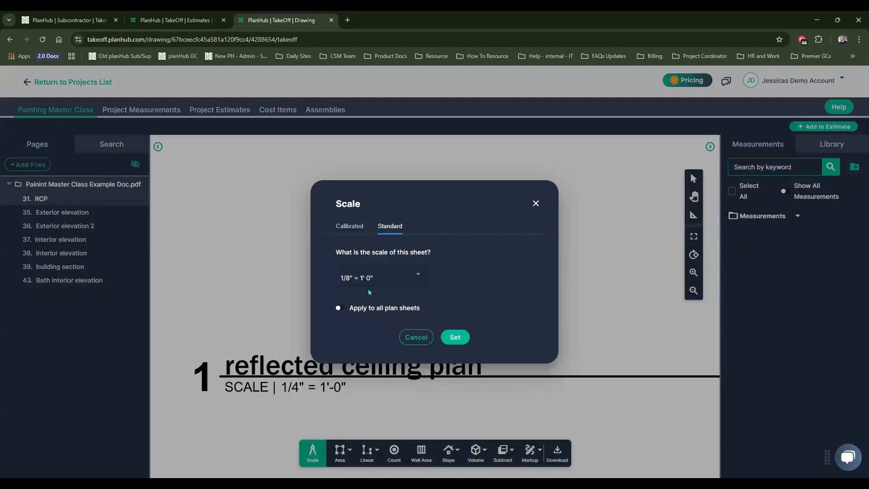
pyautogui.click(423, 279)
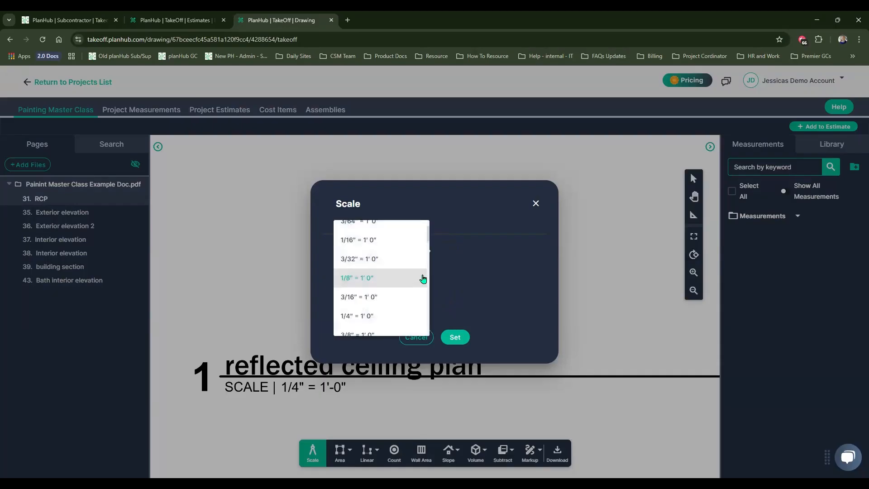
pyautogui.click(403, 316)
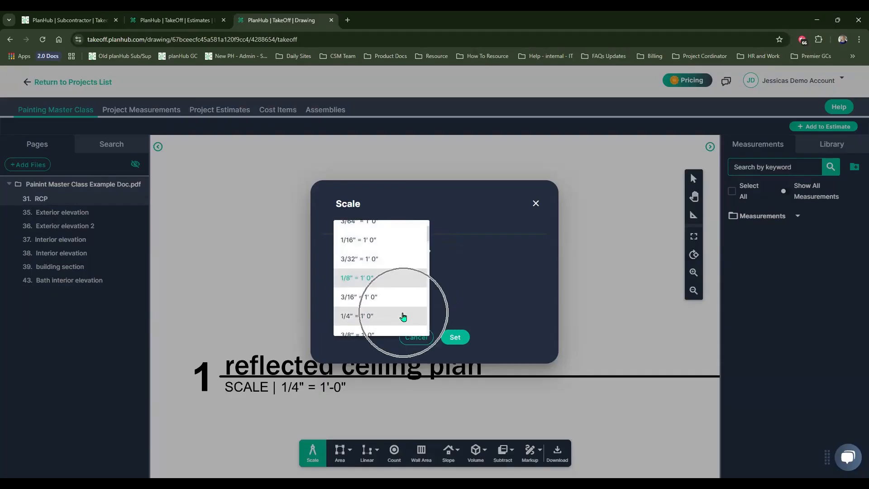
pyautogui.click(455, 339)
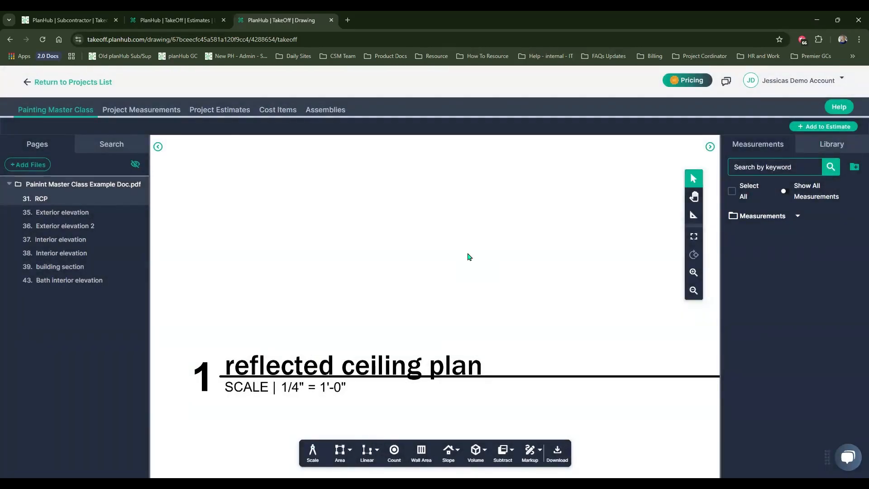
# - Start a multi-point area measurement for the stippled CL-02 ceiling beside Serving 102
pyautogui.scroll(-2, 469, 257)
pyautogui.moveTo(466, 265); pyautogui.dragTo(368, 346)
pyautogui.scroll(-2, 389, 318)
pyautogui.moveTo(473, 225)
pyautogui.mouseDown()
pyautogui.moveTo(363, 339)
pyautogui.moveTo(346, 342)
pyautogui.mouseUp()
pyautogui.moveTo(522, 218); pyautogui.dragTo(479, 266)
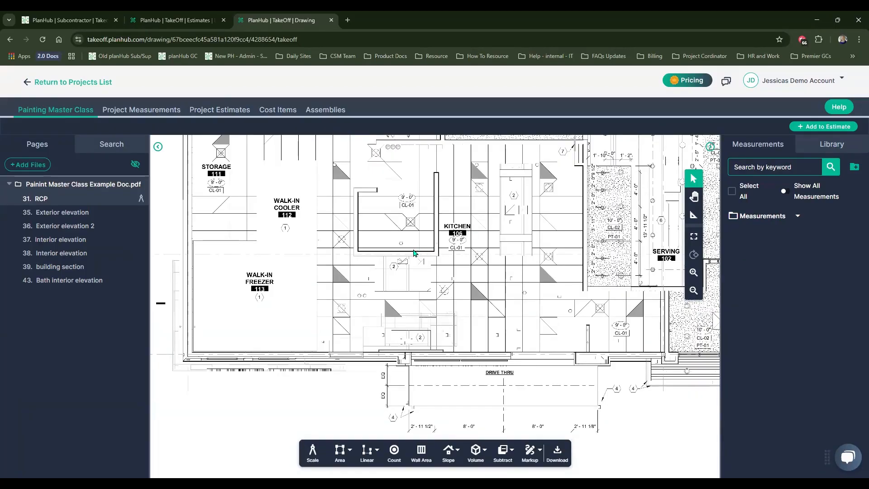
pyautogui.moveTo(413, 263)
pyautogui.mouseDown()
pyautogui.moveTo(335, 306)
pyautogui.moveTo(301, 272)
pyautogui.mouseUp()
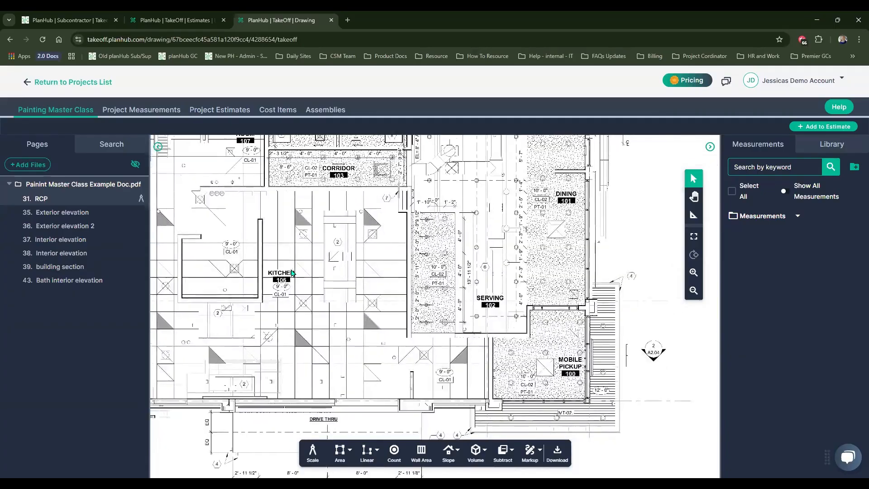
pyautogui.scroll(4, 447, 281)
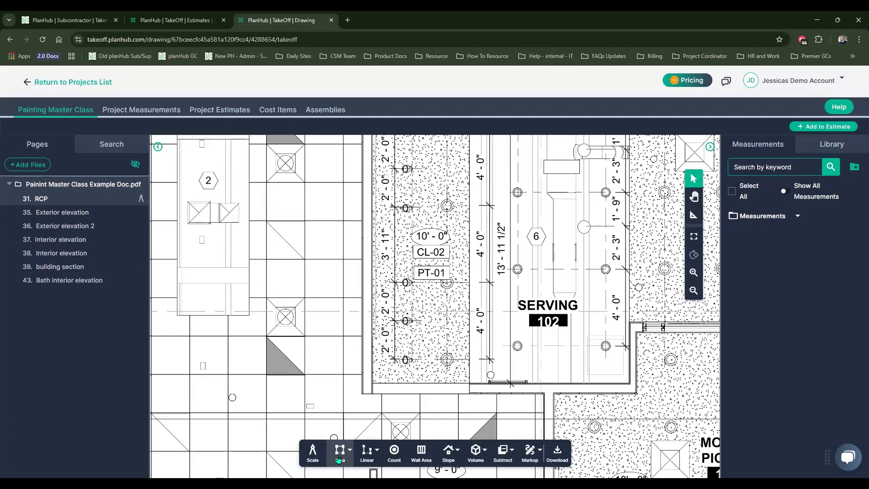
pyautogui.click(339, 458)
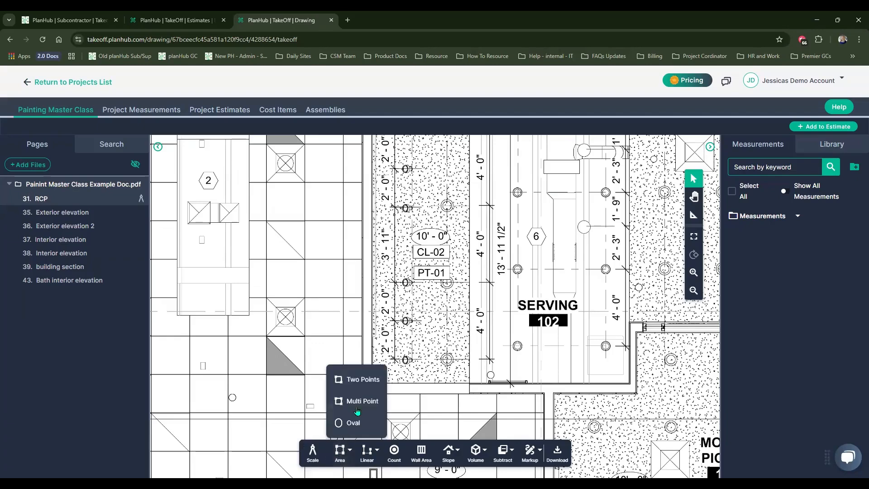
pyautogui.click(358, 406)
pyautogui.click(358, 403)
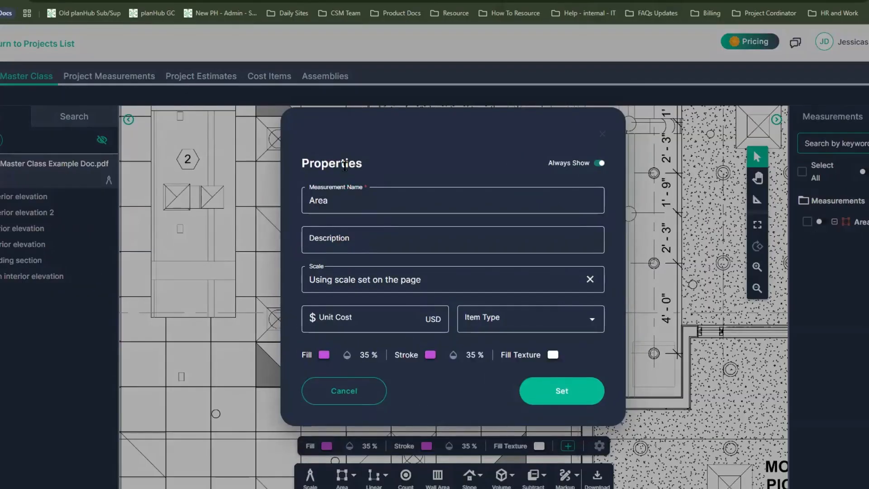
# - Name the area measurement PT-01 and describe it as BM ULTRA WHITE CC-10, EGGSHELL
pyautogui.click(345, 200)
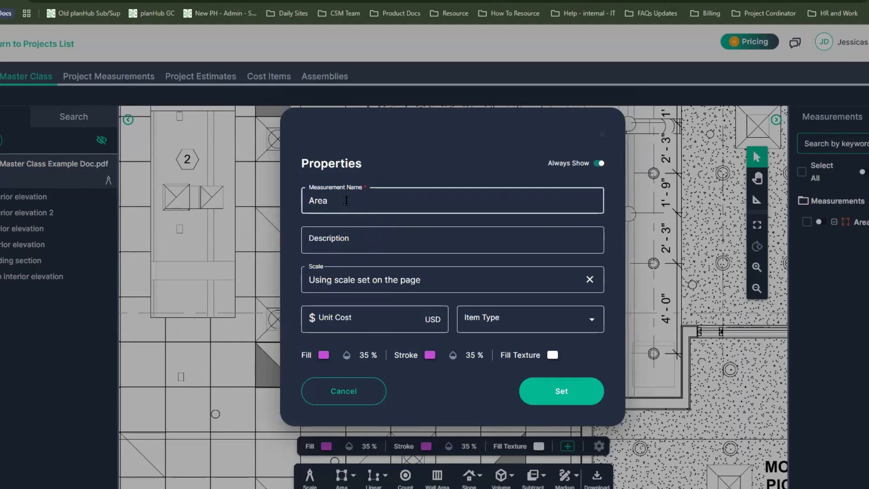
pyautogui.hotkey('ctrl', 'a')
pyautogui.write('PT')
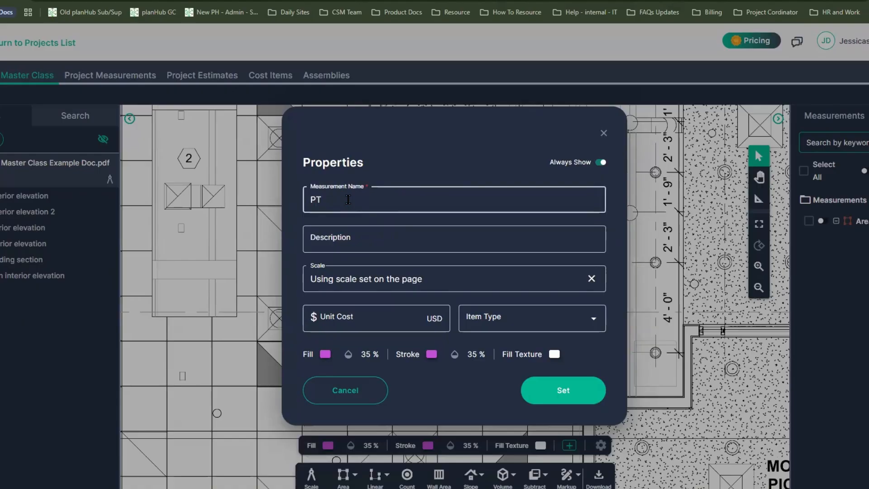
pyautogui.write('-01')
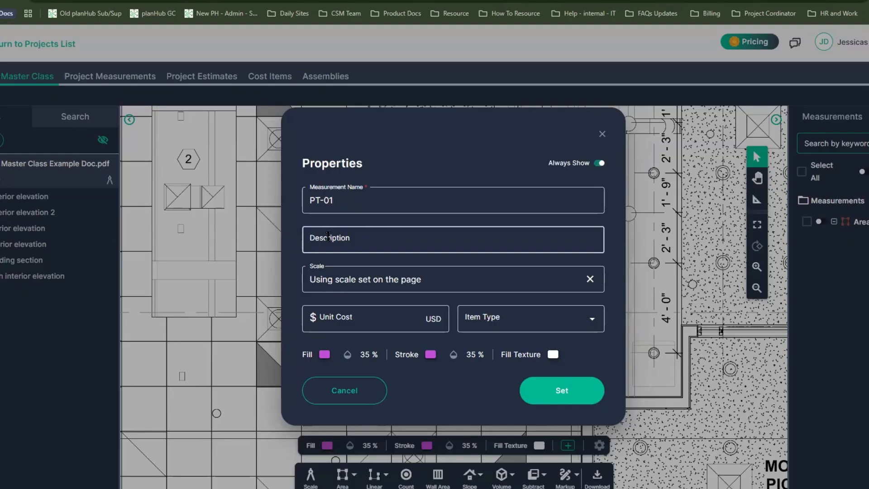
pyautogui.click(329, 236)
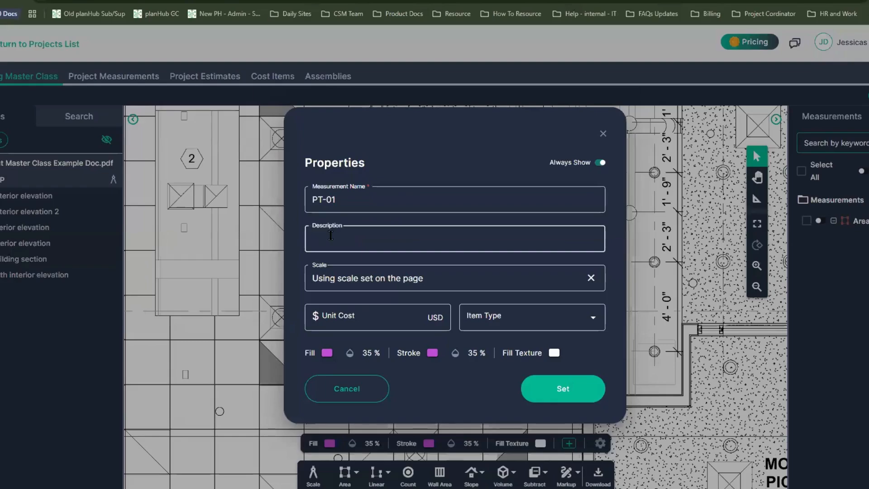
pyautogui.write('BM ULTRA WHITE CC-10, EGGSHELL')
# - Set the PT-01 measurement's unit cost to 0.50 USD and its item type to Material
pyautogui.click(378, 312)
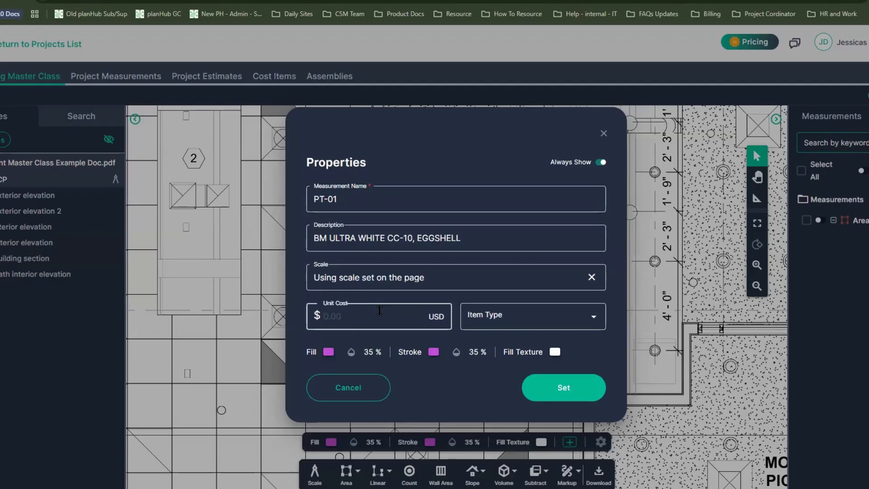
pyautogui.write('.50')
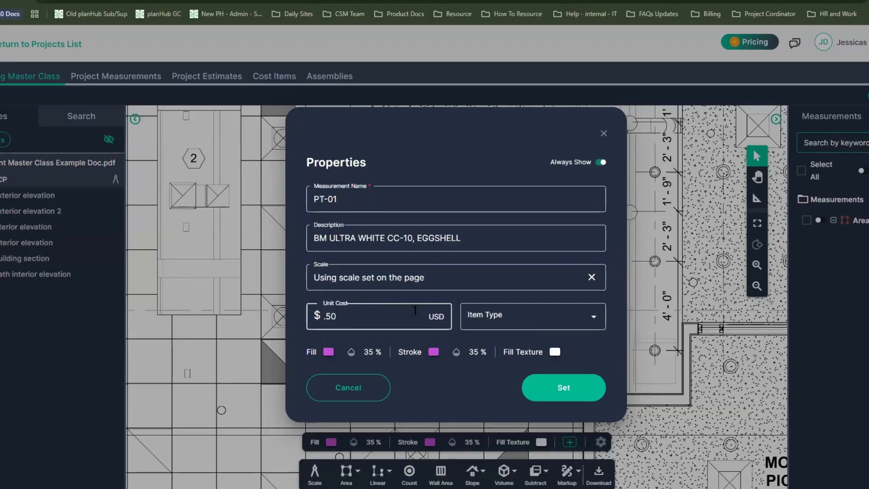
pyautogui.click(533, 323)
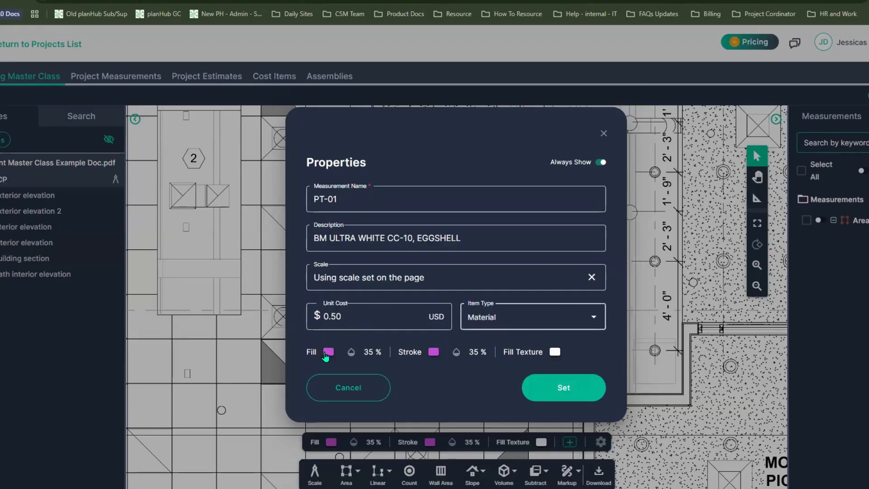
# - Give the PT-01 measurement a vivid purple stroke at 77% opacity, keeping the fill at 35% opacity
pyautogui.click(327, 353)
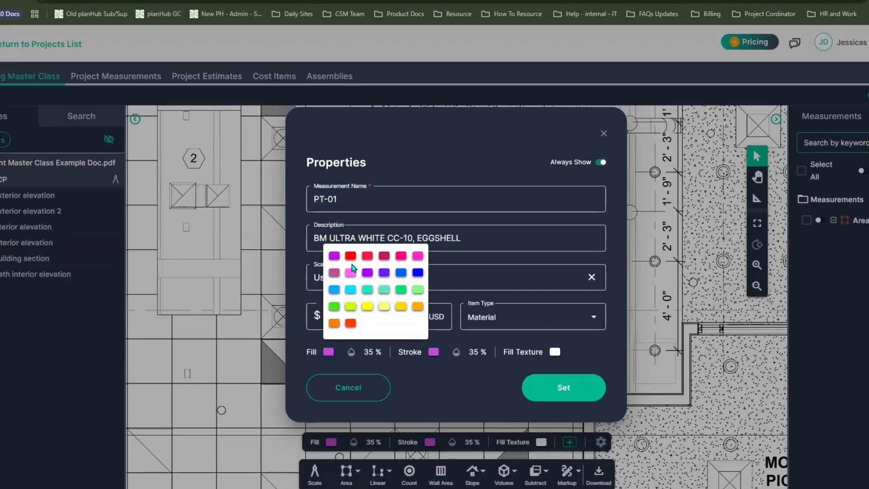
pyautogui.click(352, 353)
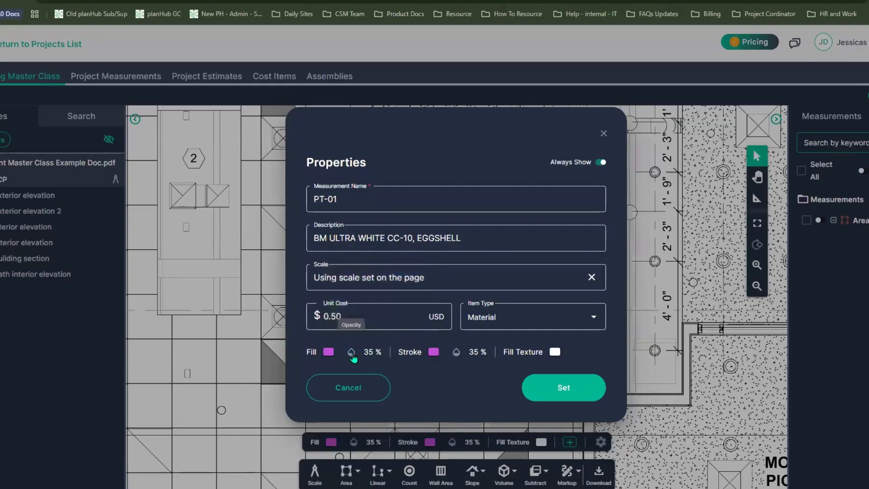
pyautogui.click(351, 352)
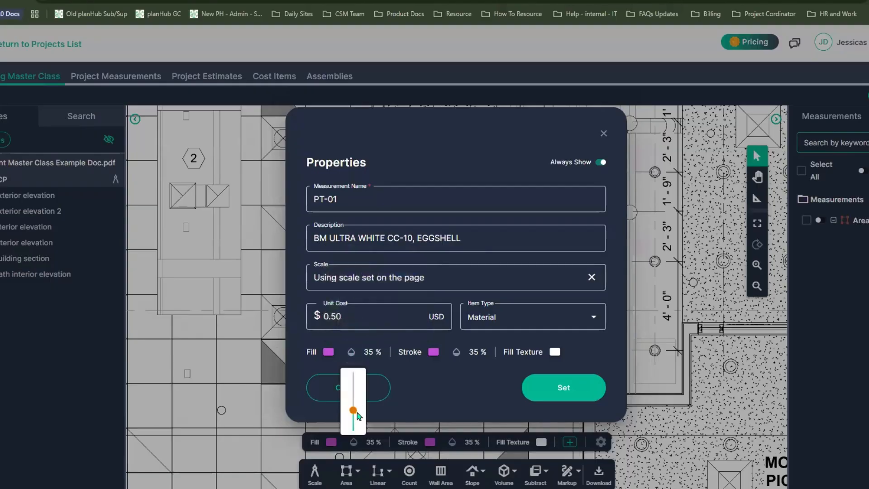
pyautogui.click(434, 352)
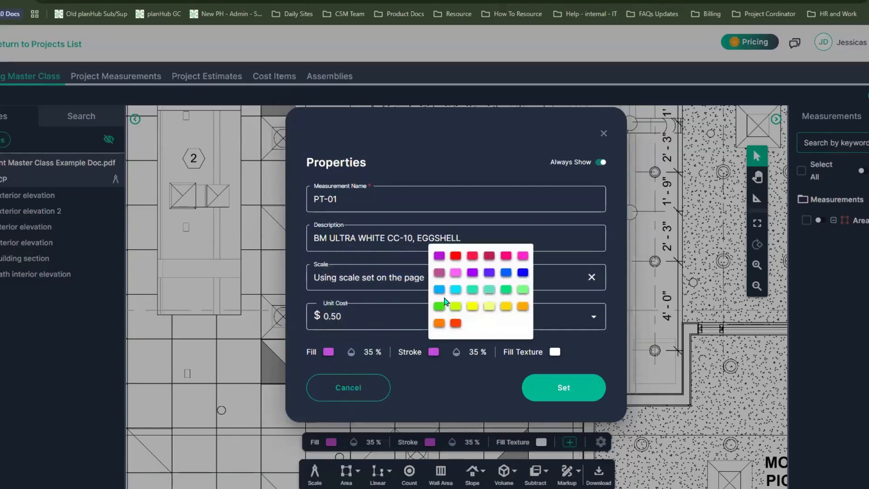
pyautogui.click(442, 254)
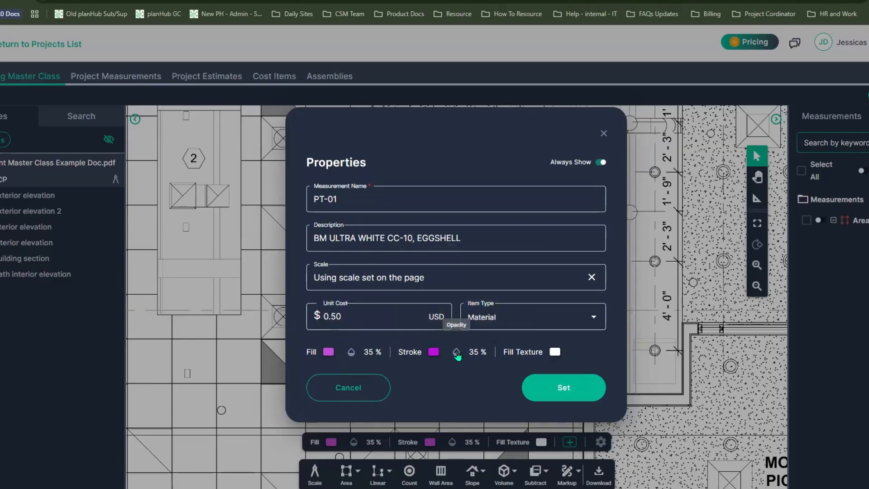
pyautogui.click(462, 356)
pyautogui.click(453, 385)
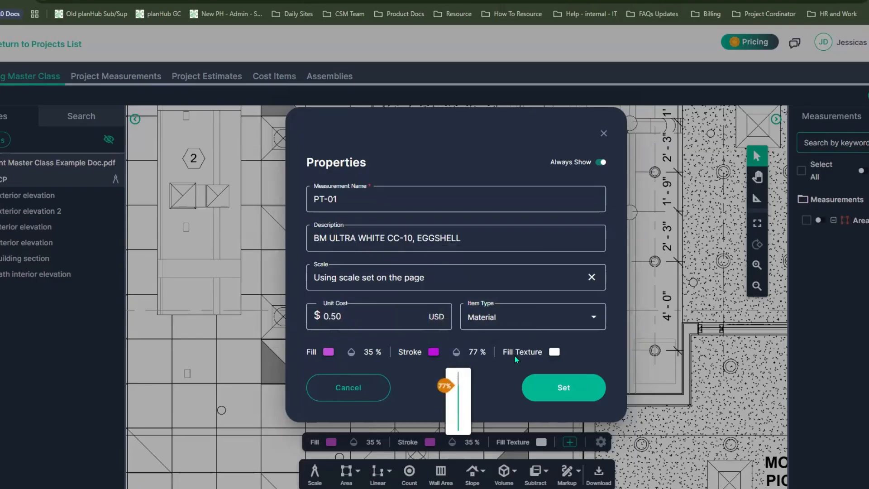
# - Review the fill texture options, keep the plain fill, and apply the PT-01 measurement properties
pyautogui.click(555, 355)
pyautogui.click(556, 354)
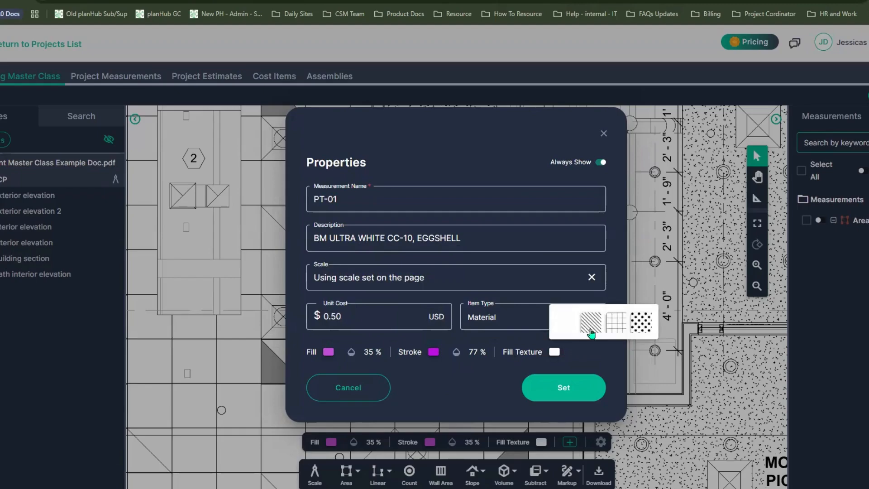
pyautogui.click(472, 382)
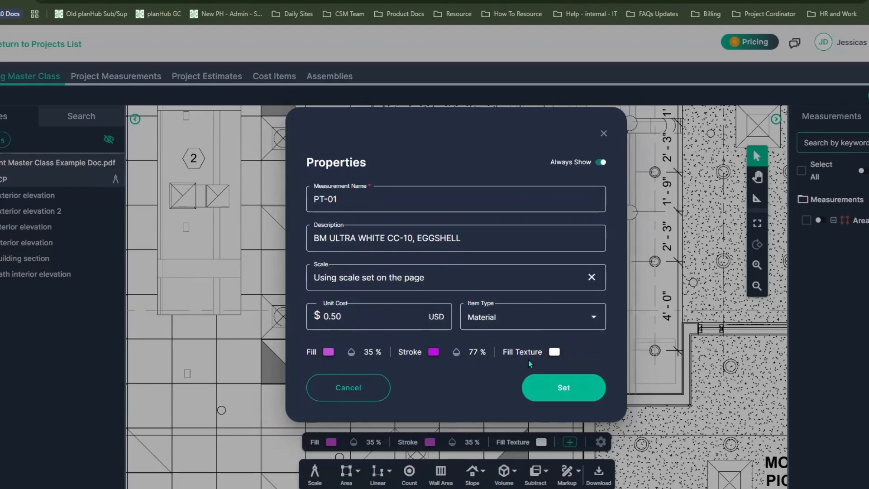
pyautogui.click(560, 391)
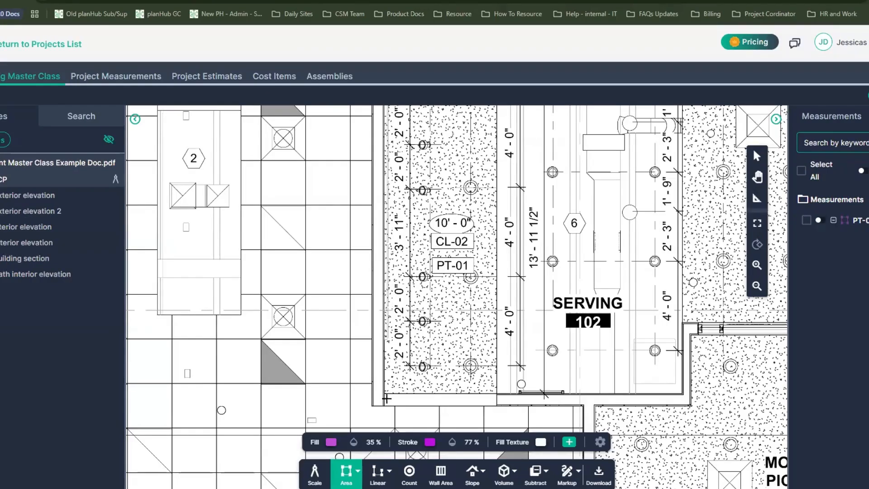
# - Trace the PT-01 area around the rectangular 10'-0" painted ceiling between the kitchen and Serving 102, and finish the outline
pyautogui.scroll(3, 387, 404)
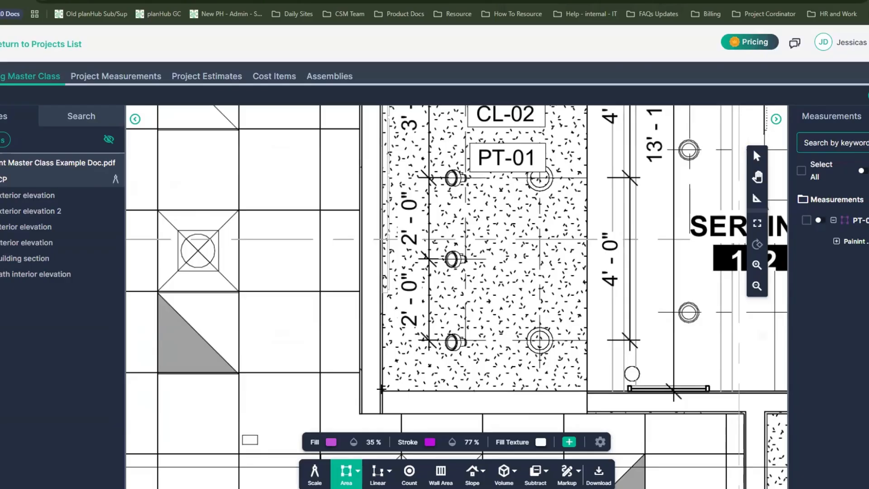
pyautogui.click(382, 388)
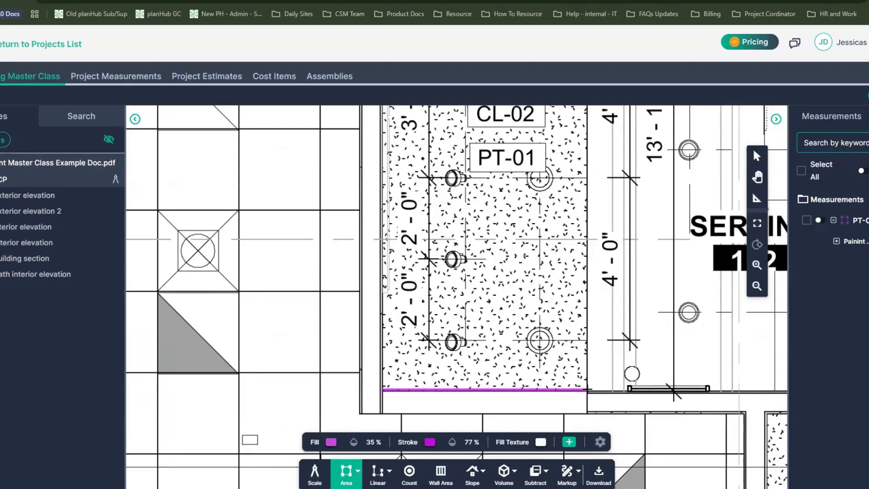
pyautogui.click(587, 388)
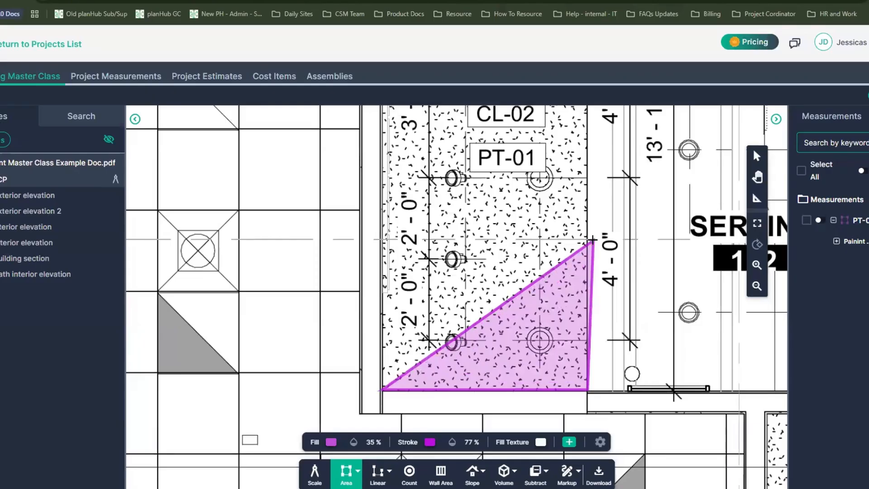
pyautogui.click(585, 186)
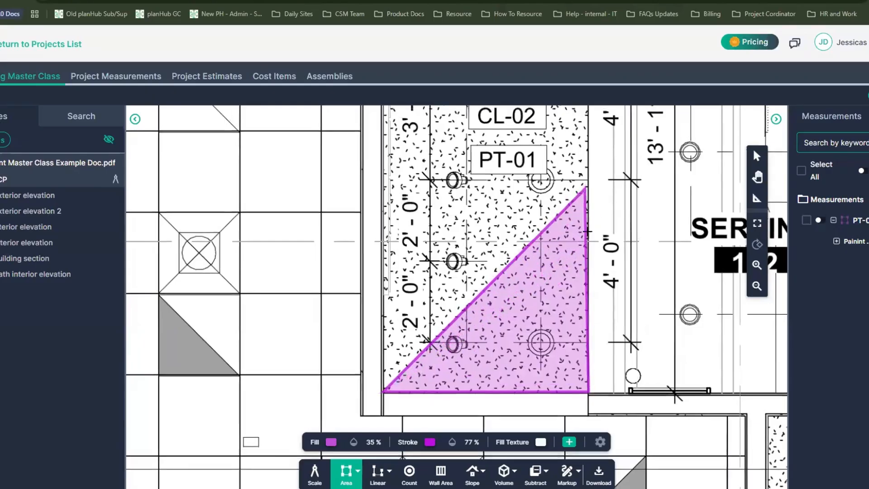
pyautogui.scroll(3, 588, 231)
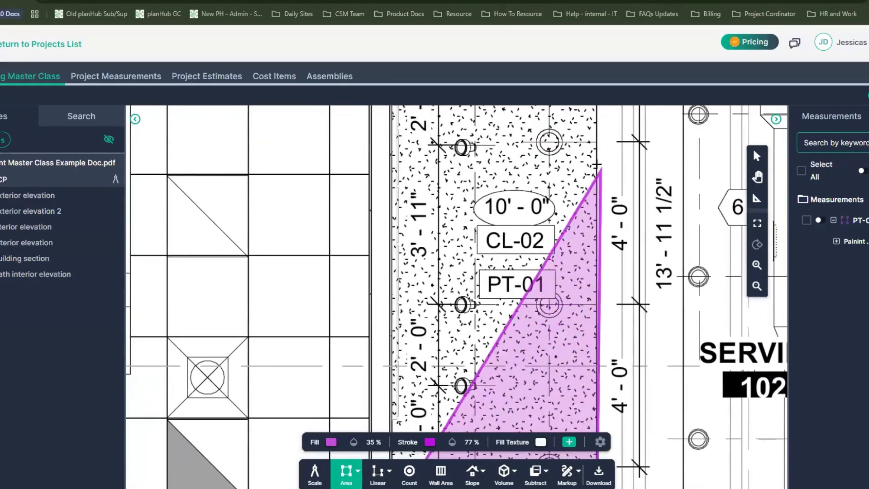
pyautogui.moveTo(597, 164); pyautogui.dragTo(620, 340)
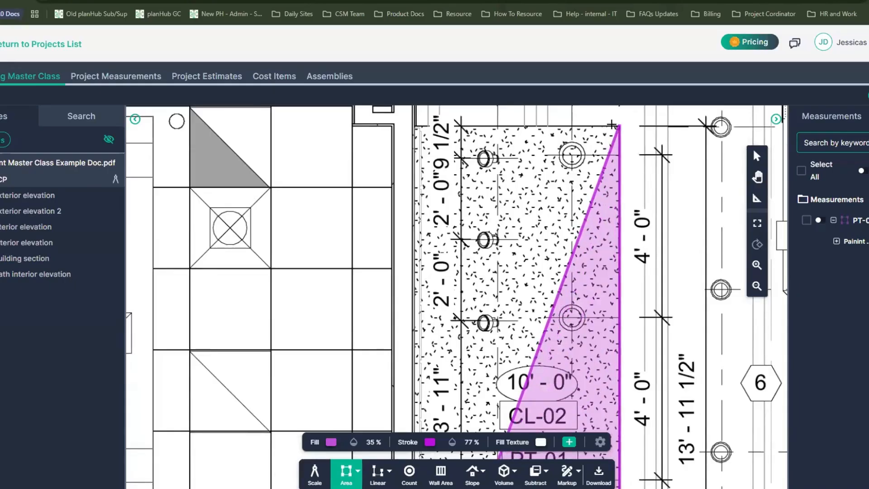
pyautogui.click(613, 125)
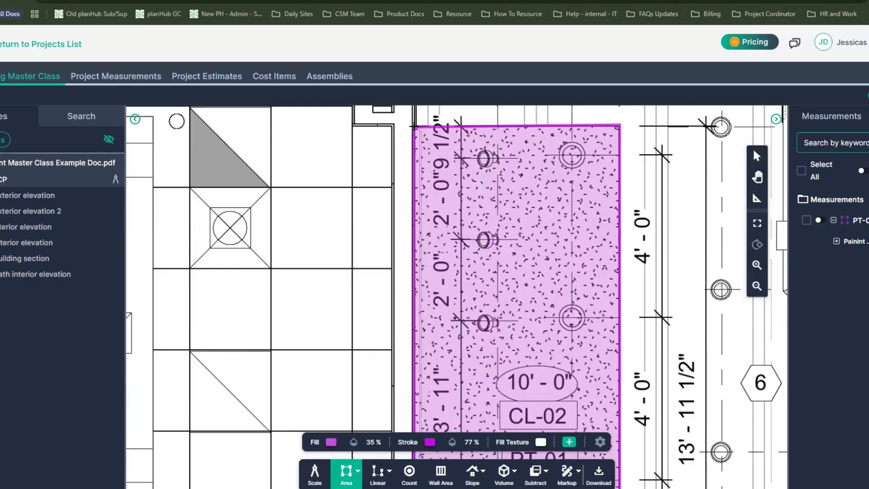
pyautogui.click(415, 127)
pyautogui.scroll(-3, 339, 247)
pyautogui.moveTo(335, 249); pyautogui.dragTo(270, 218)
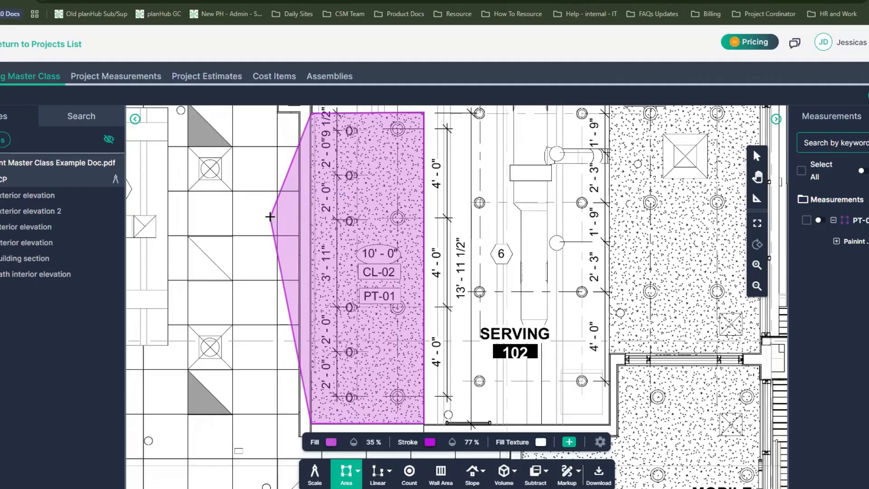
pyautogui.press('Escape')
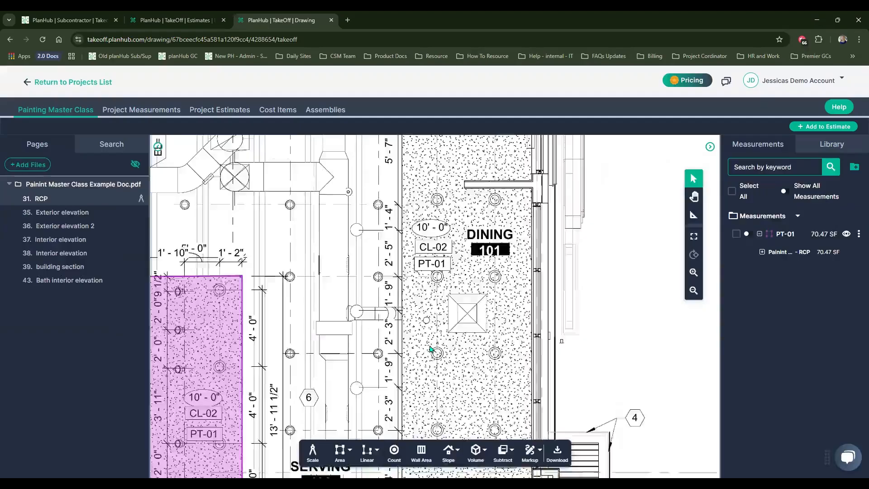
# - Expand the RCP entry under the PT-01 measurement to review its linear footage
pyautogui.scroll(-2, 430, 349)
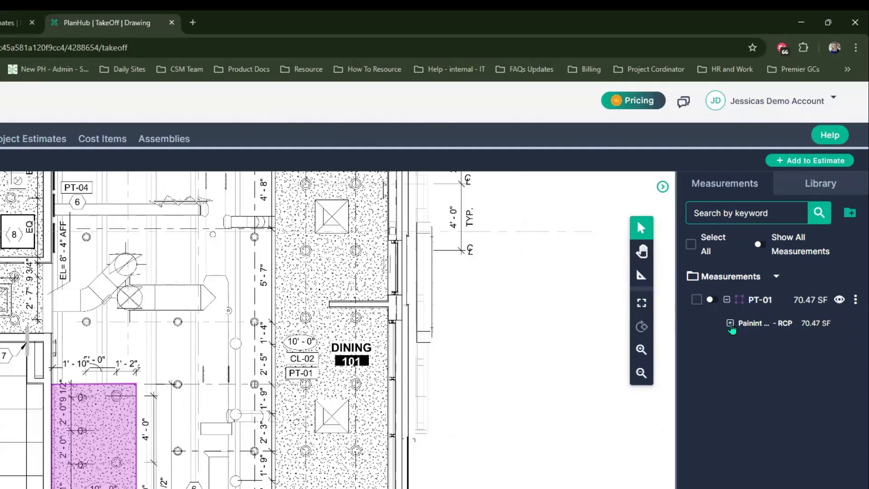
pyautogui.click(730, 324)
pyautogui.click(820, 348)
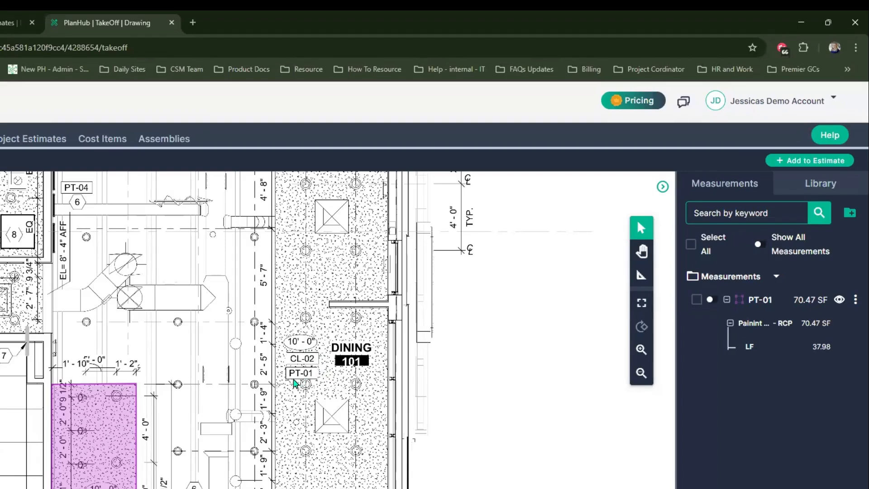
# - Continue measuring PT-01, turn on snap to angle, and trace the Dining 101 ceiling's edge bordering Mobile Pickup
pyautogui.click(711, 301)
pyautogui.click(713, 302)
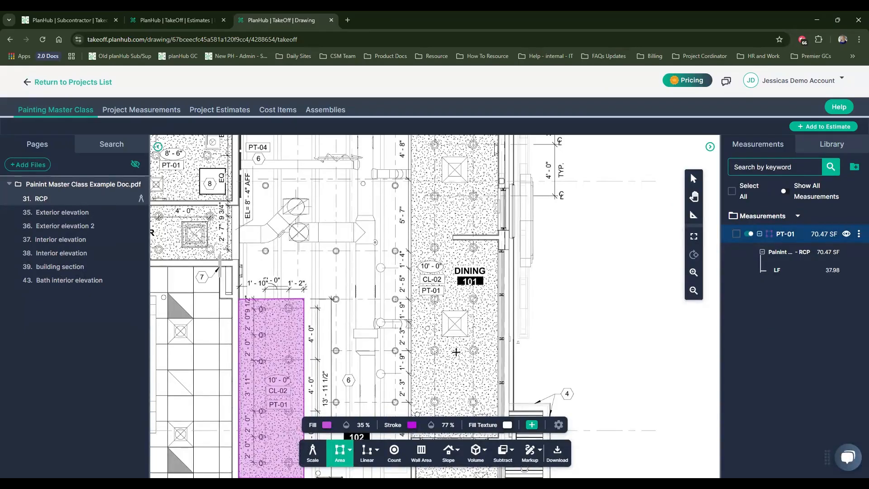
pyautogui.moveTo(337, 461); pyautogui.dragTo(353, 351)
pyautogui.moveTo(471, 273); pyautogui.dragTo(479, 243)
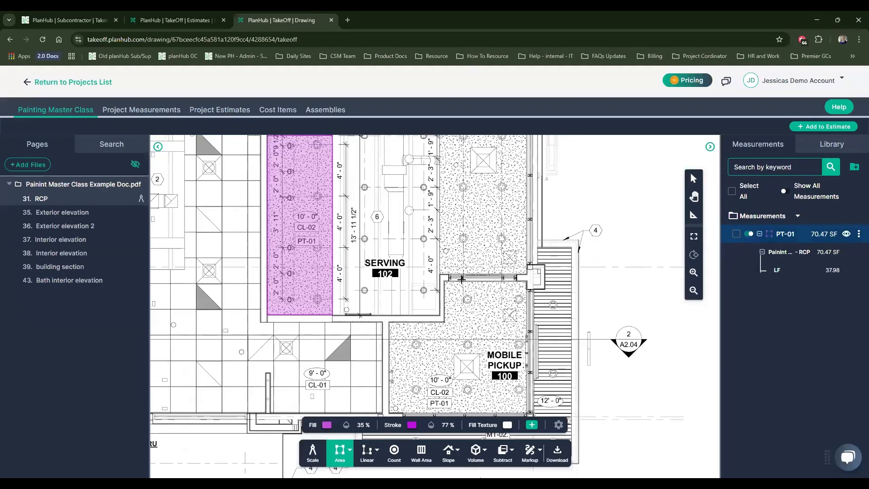
pyautogui.scroll(1, 461, 283)
pyautogui.scroll(4, 460, 286)
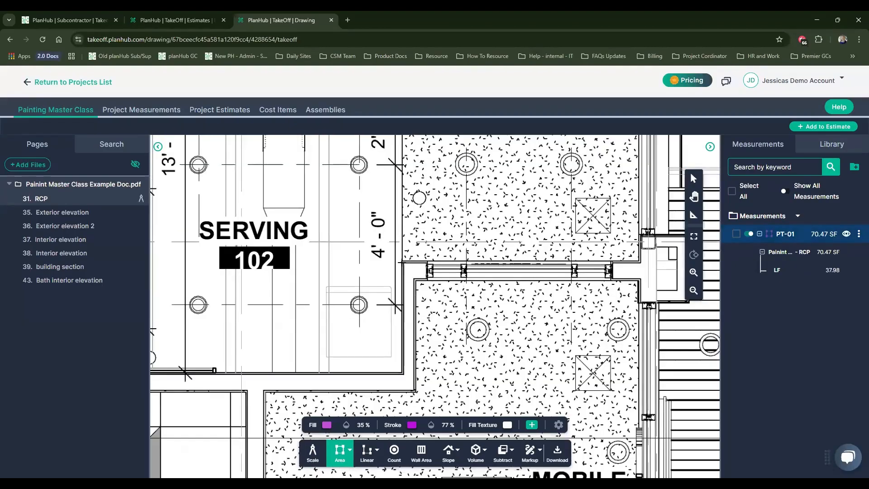
pyautogui.click(402, 261)
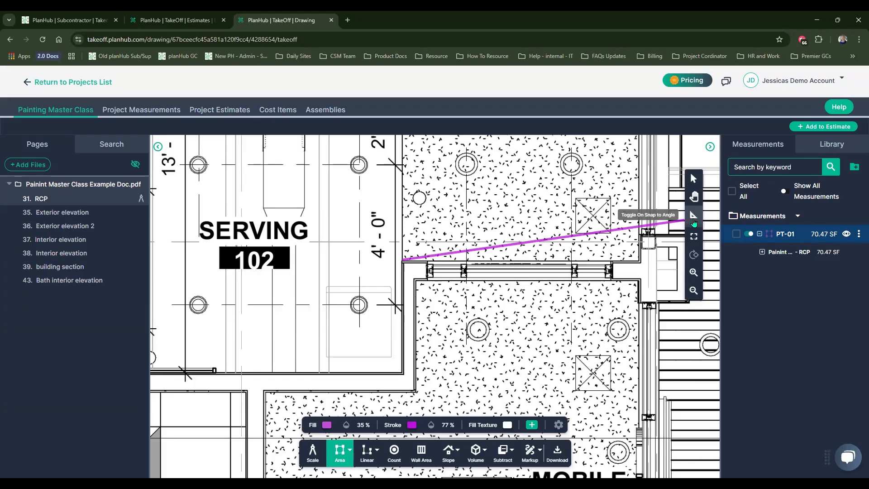
pyautogui.click(694, 216)
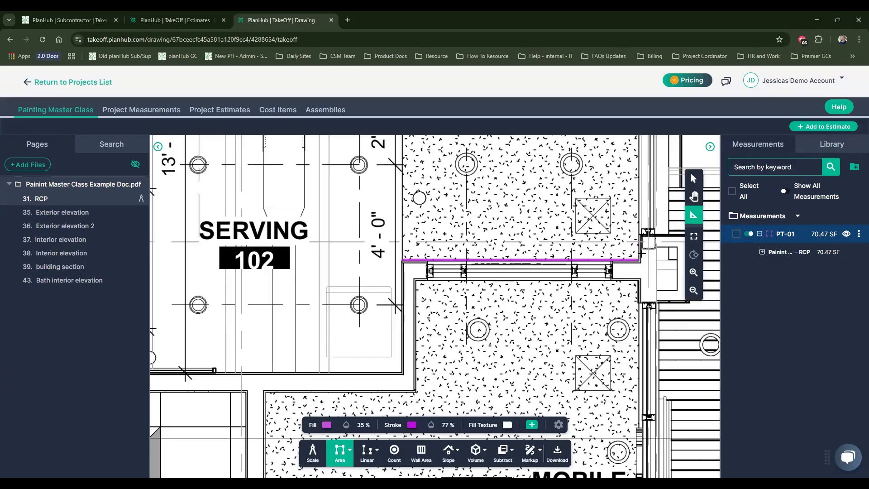
pyautogui.click(642, 254)
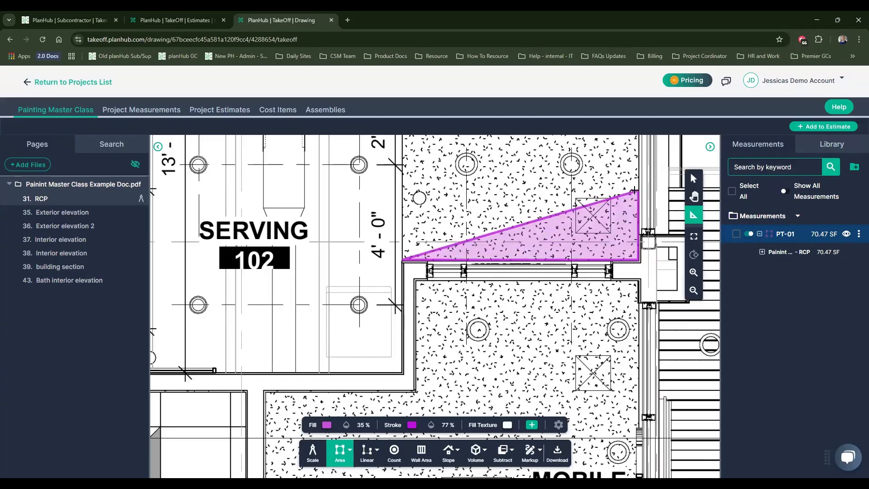
# - Extend the Dining 101 area outline along the window wall and around the short projecting partition
pyautogui.scroll(4, 631, 195)
pyautogui.scroll(-5, 633, 196)
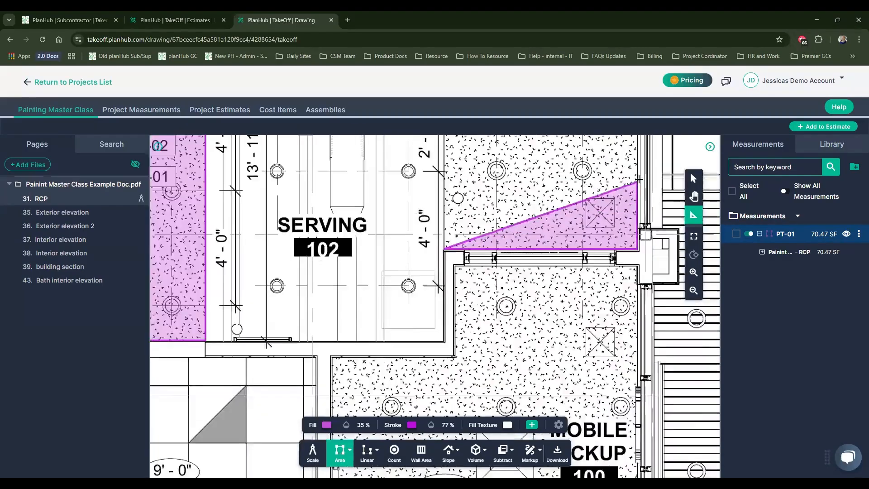
pyautogui.moveTo(635, 184); pyautogui.dragTo(639, 389)
pyautogui.moveTo(638, 253); pyautogui.dragTo(639, 326)
pyautogui.scroll(4, 639, 222)
pyautogui.click(639, 222)
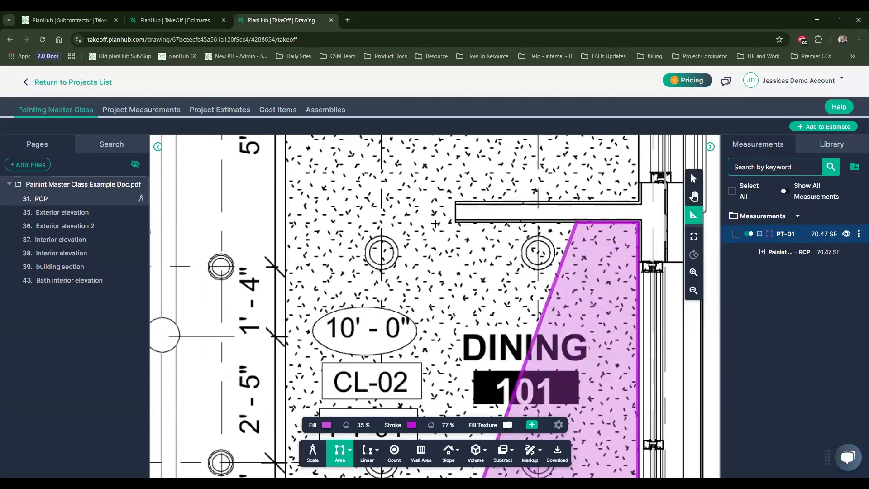
pyautogui.scroll(-5, 643, 222)
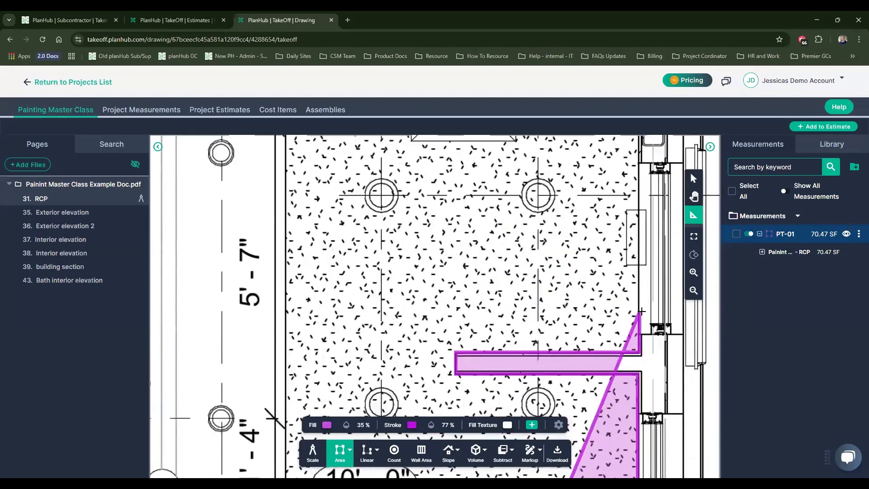
# - Continue the Dining 101 outline along the upper and serving-side walls and close the PT-01 area
pyautogui.scroll(5, 643, 223)
pyautogui.click(638, 172)
pyautogui.scroll(-5, 408, 226)
pyautogui.scroll(5, 353, 220)
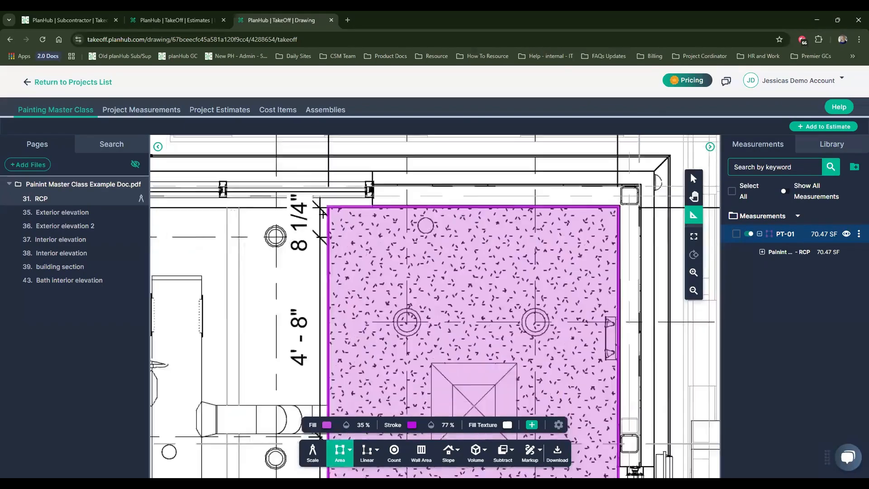
pyautogui.click(327, 209)
pyautogui.scroll(-2, 363, 285)
pyautogui.scroll(-5, 394, 319)
pyautogui.moveTo(528, 376); pyautogui.dragTo(551, 214)
pyautogui.click(473, 367)
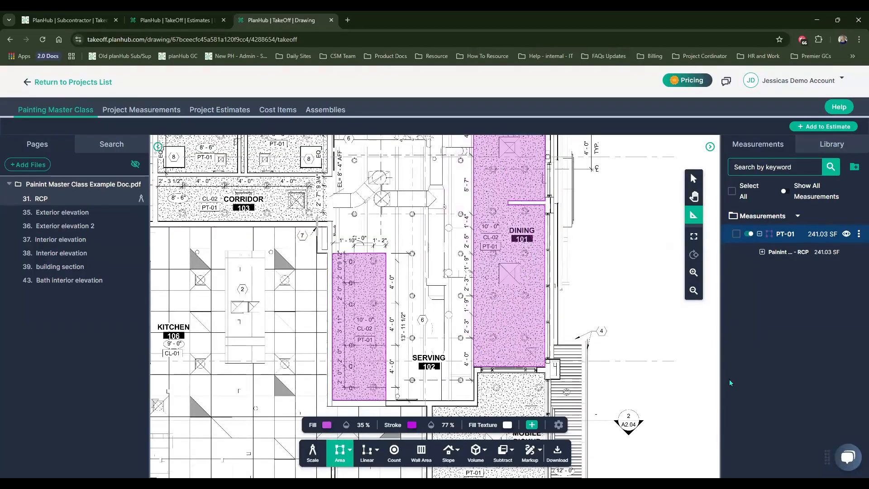
# - Start a PT-01 area for the Mobile Pickup 100 ceiling, tracing its kitchen-side wall and lower edge to the exterior corner
pyautogui.moveTo(602, 353); pyautogui.dragTo(616, 227)
pyautogui.scroll(5, 445, 279)
pyautogui.click(445, 279)
pyautogui.moveTo(473, 358); pyautogui.dragTo(492, 193)
pyautogui.click(466, 325)
pyautogui.moveTo(652, 323); pyautogui.dragTo(372, 323)
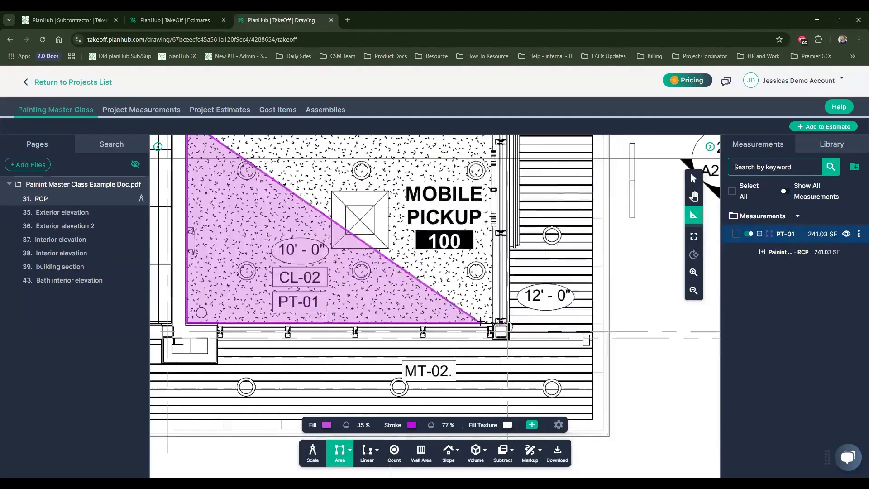
pyautogui.scroll(4, 478, 319)
pyautogui.click(510, 325)
# - Trace the Mobile Pickup 100 ceiling's window wall, upper edge and stepped corner beside Serving, and close the area
pyautogui.moveTo(516, 197); pyautogui.dragTo(491, 408)
pyautogui.scroll(-3, 486, 229)
pyautogui.moveTo(486, 226); pyautogui.dragTo(483, 389)
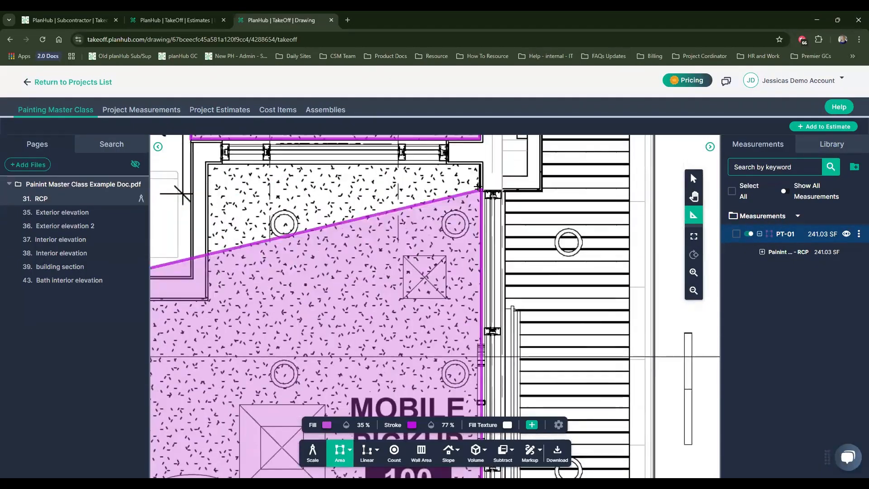
pyautogui.click(483, 164)
pyautogui.click(209, 164)
pyautogui.moveTo(276, 321); pyautogui.dragTo(563, 308)
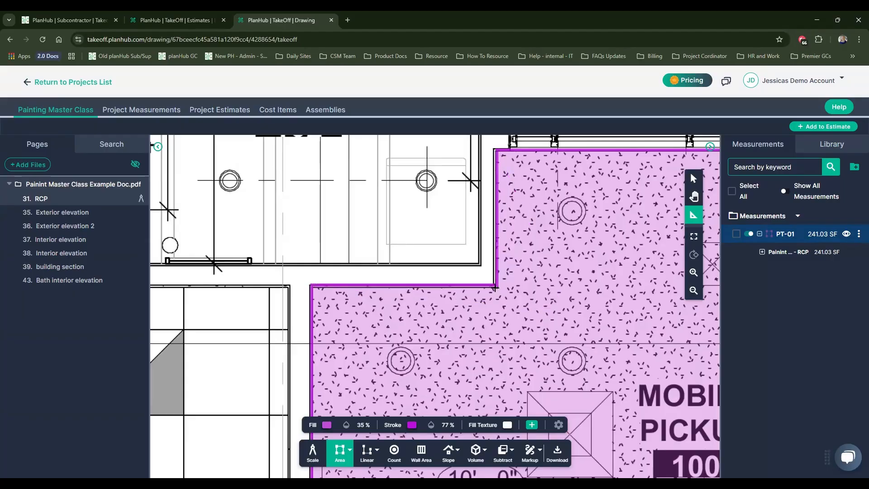
pyautogui.doubleClick(495, 288)
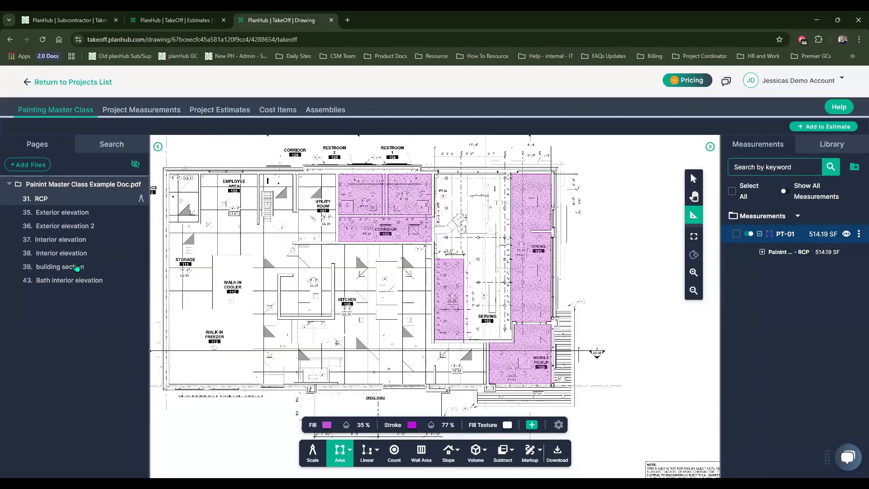
# - Open sheet 37, Interior elevation, and check its standard scale setting without applying a scale
pyautogui.click(85, 241)
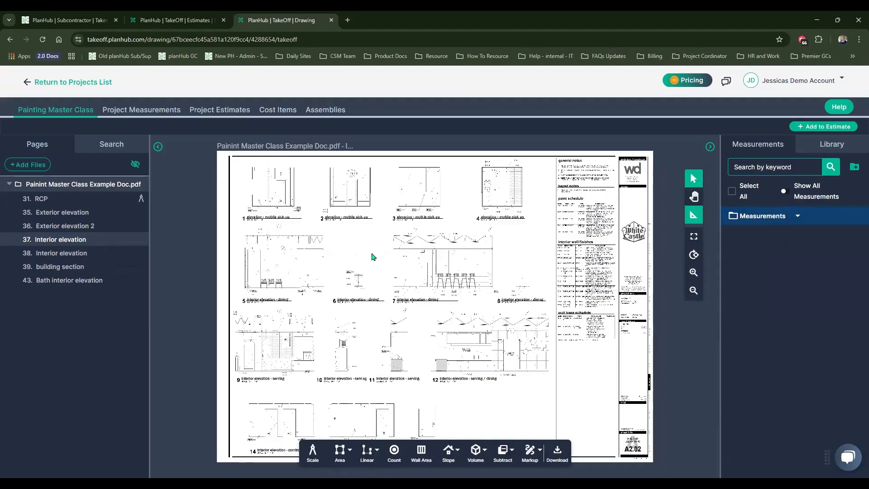
pyautogui.scroll(2, 373, 257)
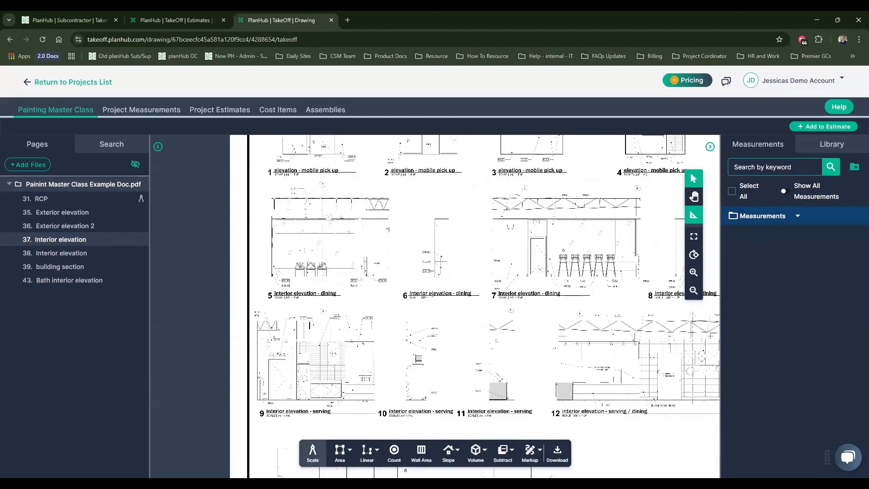
pyautogui.click(312, 451)
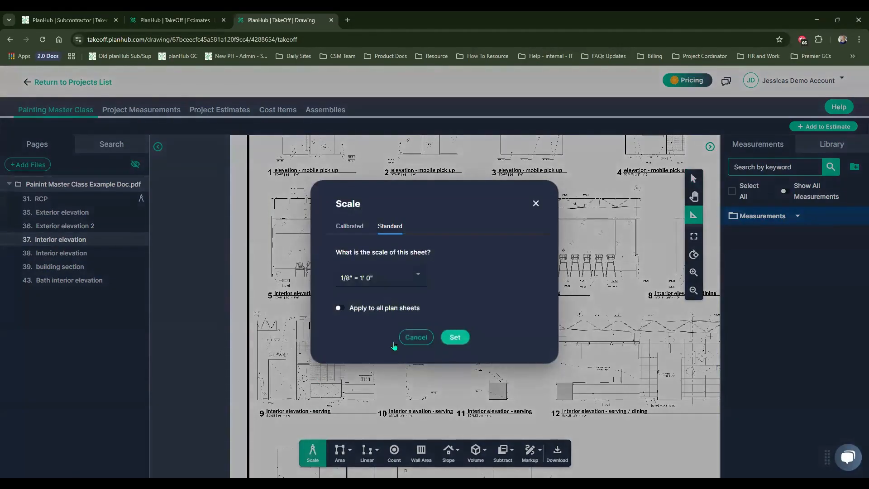
pyautogui.click(536, 204)
# - Show all project measurements on the interior elevation sheet and continue measuring with PT-01
pyautogui.scroll(3, 342, 394)
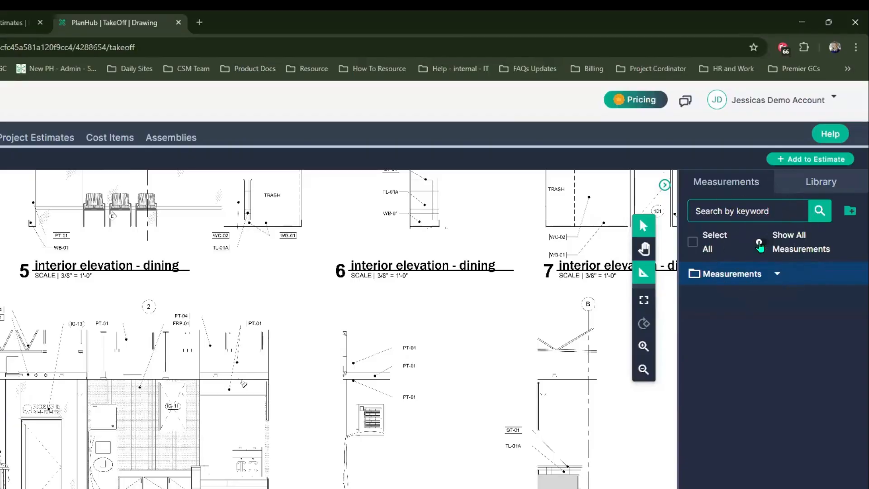
pyautogui.click(759, 244)
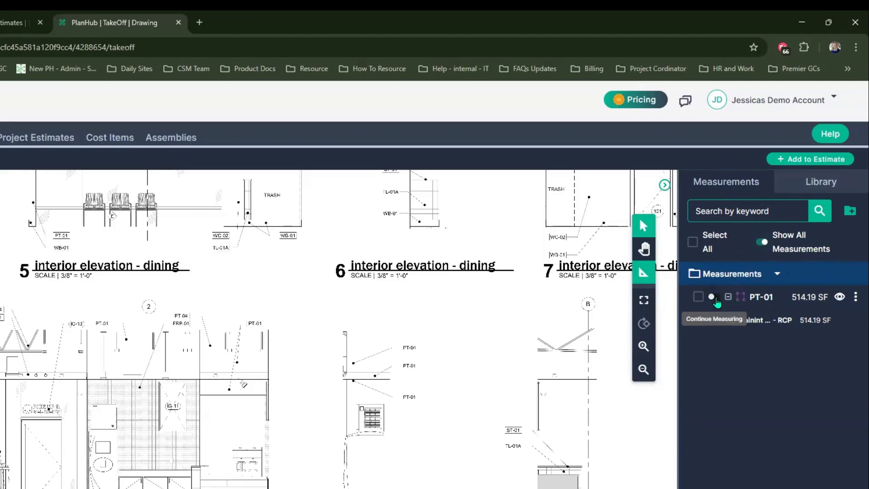
pyautogui.click(715, 300)
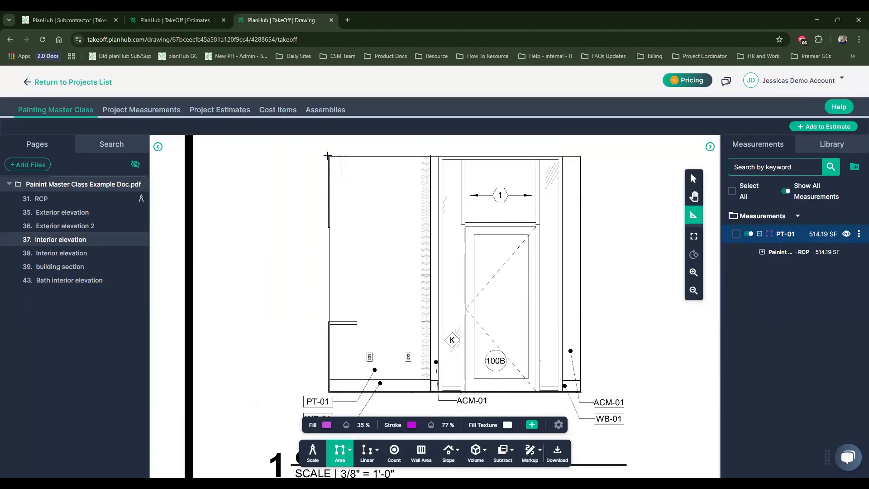
# - Trace the PT-01 wall area beside the door on mobile pick up elevation 1, stopping above the WB-01 base
pyautogui.scroll(3, 327, 155)
pyautogui.click(327, 156)
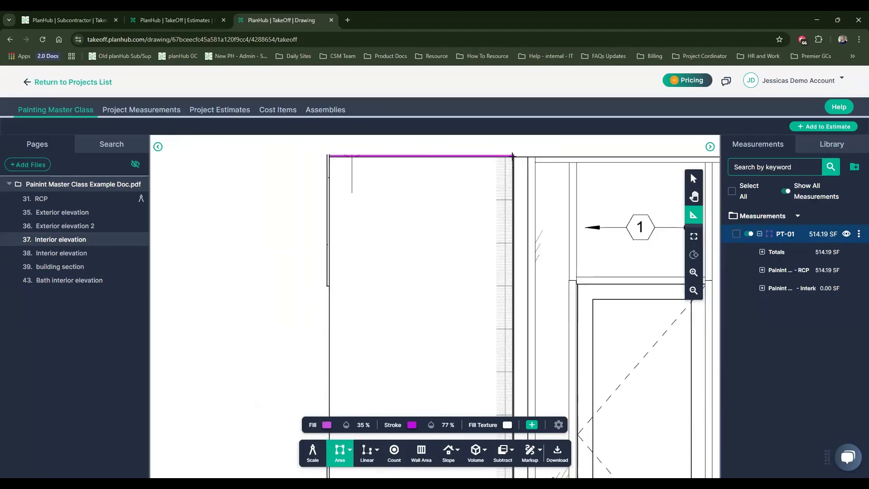
pyautogui.click(513, 155)
pyautogui.scroll(-5, 495, 262)
pyautogui.click(506, 302)
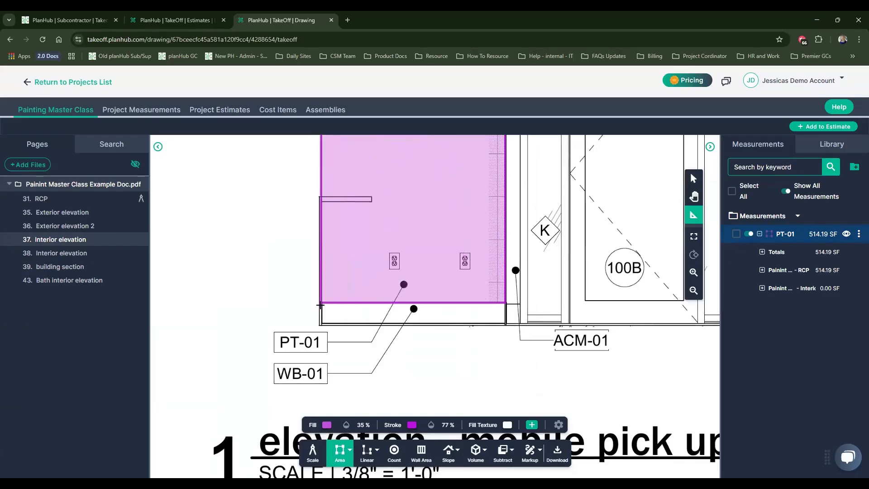
pyautogui.doubleClick(320, 305)
# - Start a PT-01 area on the wall band above the Pick Up & Delivery sign, tracing its ceiling line, end beside the tile and first lower recess
pyautogui.scroll(-4, 320, 305)
pyautogui.moveTo(428, 301); pyautogui.dragTo(301, 300)
pyautogui.moveTo(511, 296); pyautogui.dragTo(208, 295)
pyautogui.moveTo(679, 313)
pyautogui.mouseDown()
pyautogui.moveTo(516, 312)
pyautogui.moveTo(229, 330)
pyautogui.mouseUp()
pyautogui.scroll(5, 223, 247)
pyautogui.click(224, 245)
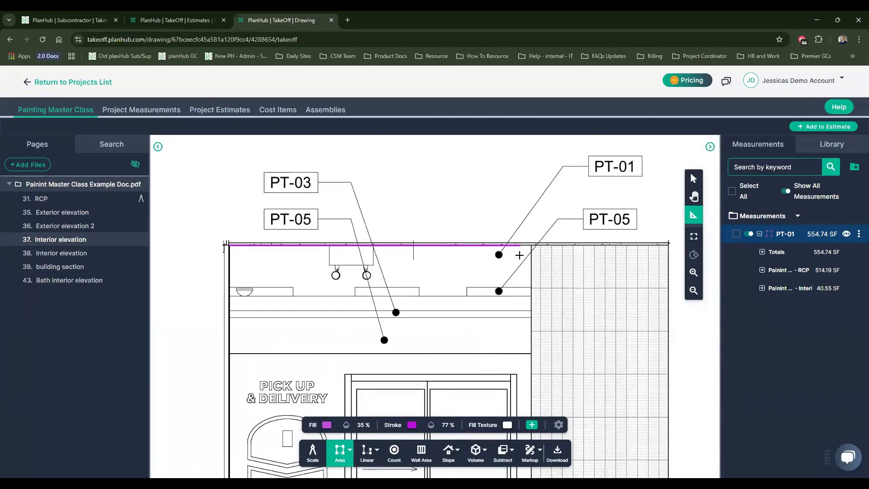
pyautogui.click(532, 245)
pyautogui.click(531, 287)
pyautogui.click(467, 287)
pyautogui.click(467, 296)
pyautogui.click(419, 296)
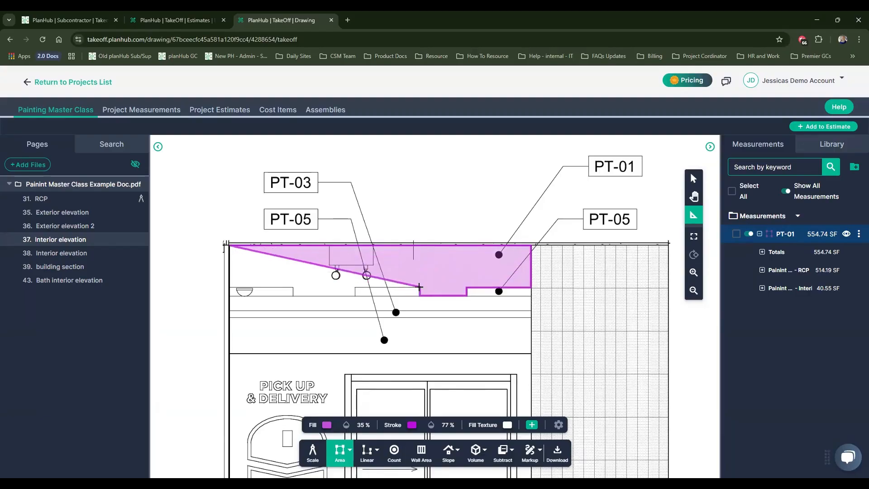
# - Continue the PT-01 wall band's lower boundary around the middle PT-05 panel and up to the top corner of the last panel
pyautogui.click(420, 287)
pyautogui.click(356, 287)
pyautogui.click(356, 298)
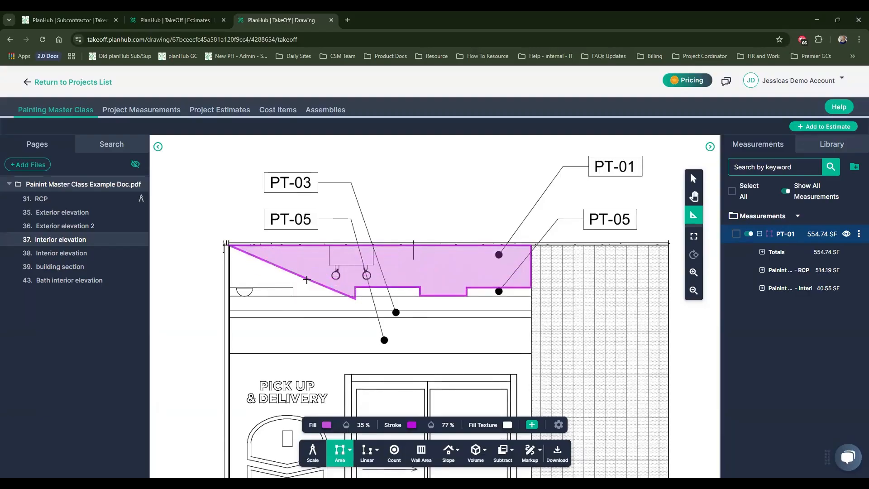
pyautogui.click(319, 299)
pyautogui.scroll(4, 318, 294)
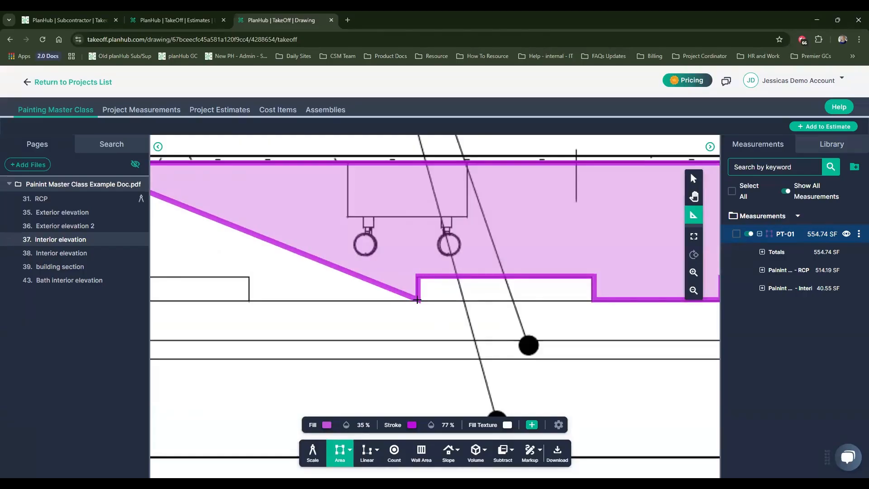
pyautogui.click(417, 300)
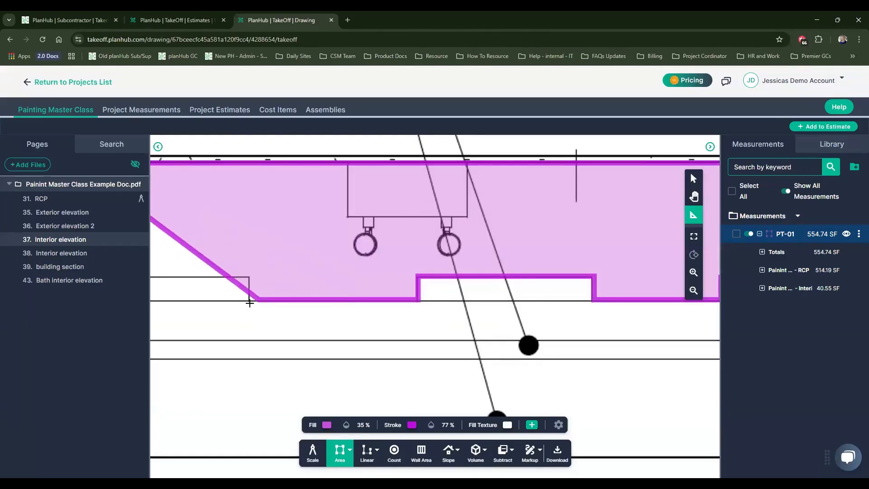
pyautogui.click(248, 300)
pyautogui.click(251, 275)
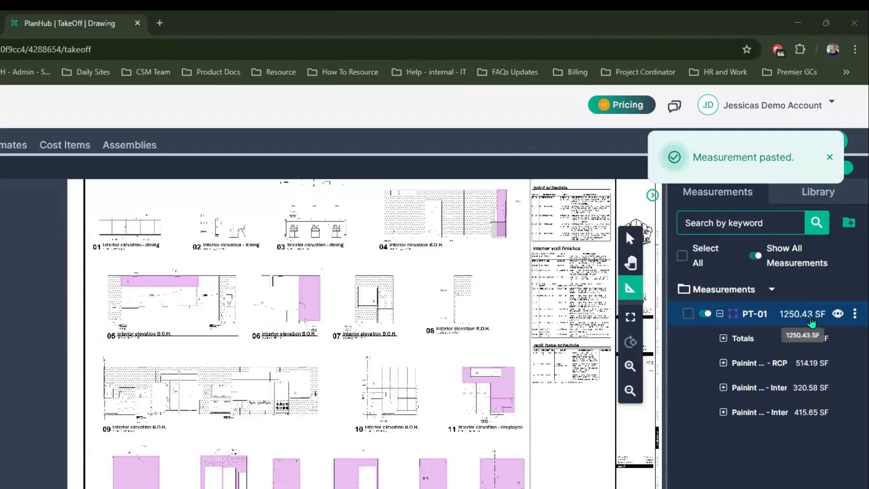
# - Review the PT-01 area and perimeter quantities in the project measurements summary and return to the Painting Master Class drawing
pyautogui.click(810, 319)
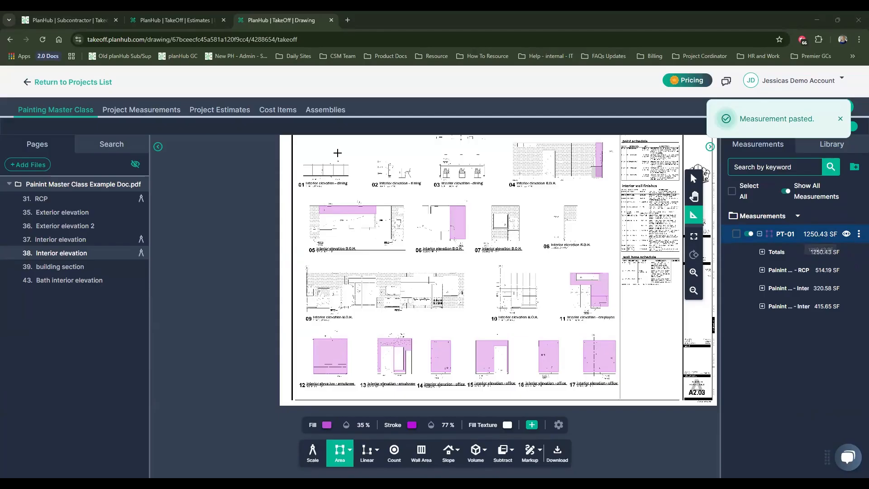
pyautogui.press('ctrl')
pyautogui.press('ctrl')
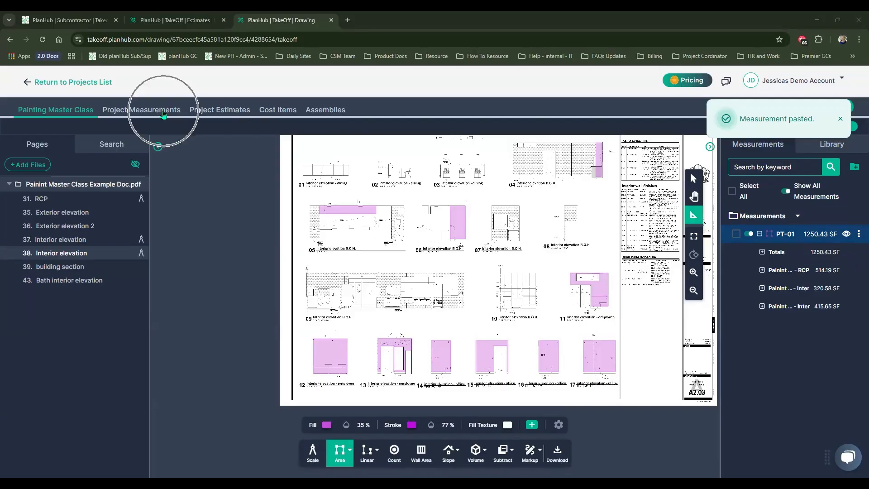
pyautogui.click(164, 115)
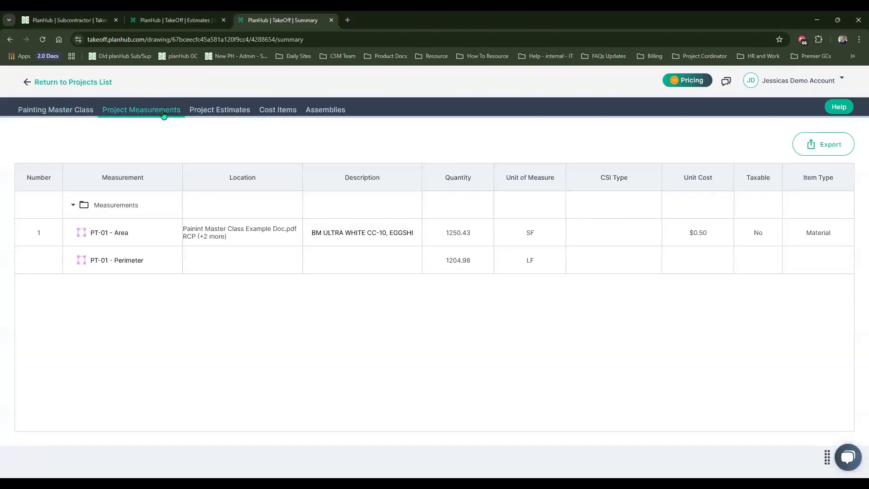
pyautogui.click(812, 145)
pyautogui.press('ctrl')
pyautogui.click(83, 111)
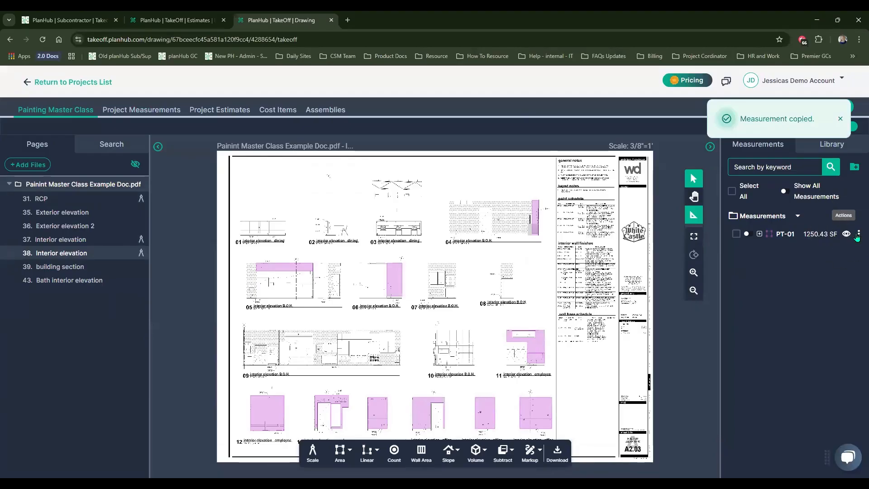
pyautogui.click(858, 234)
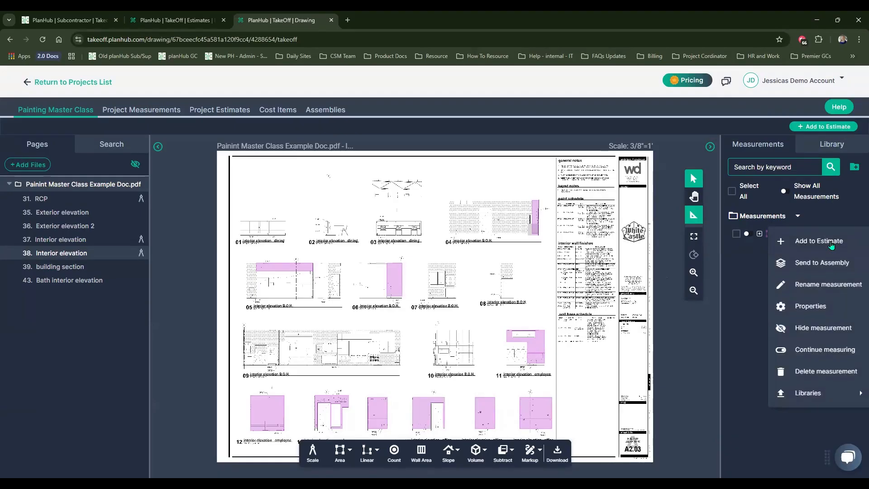
pyautogui.press('ctrl')
pyautogui.press('ctrl')
pyautogui.click(770, 270)
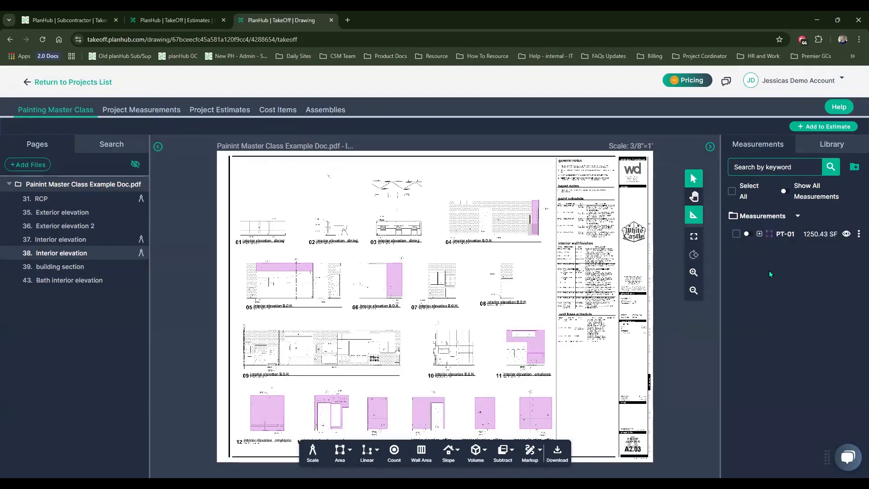
# - Add the PT-01 measurement to the existing Project Estimate 1
pyautogui.click(736, 235)
pyautogui.press('ctrl')
pyautogui.press('ctrl')
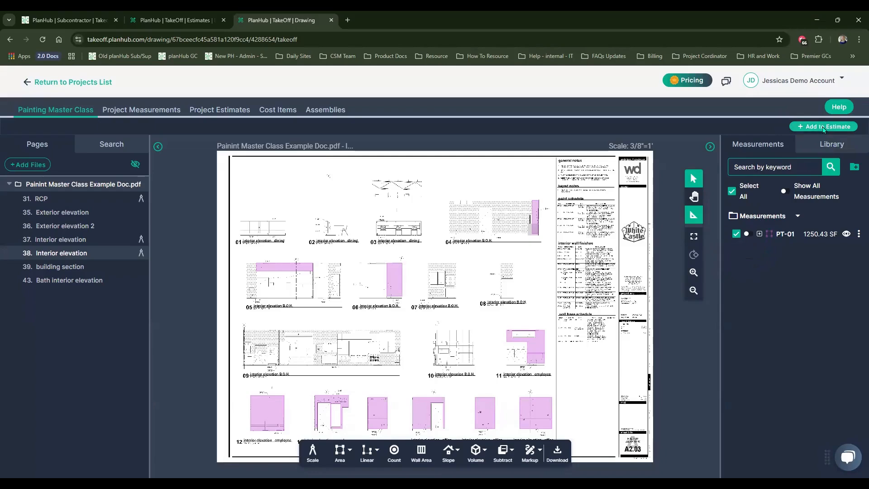
pyautogui.click(823, 128)
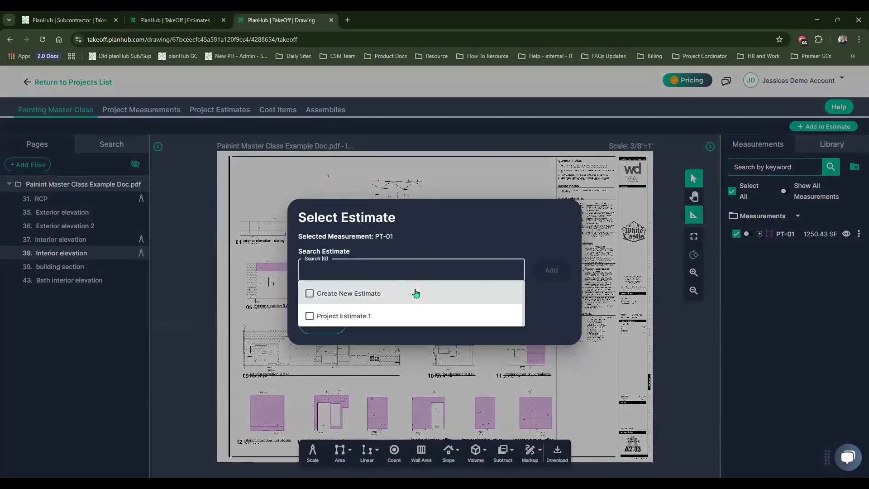
pyautogui.press('ctrl')
pyautogui.press('ctrl')
pyautogui.click(409, 320)
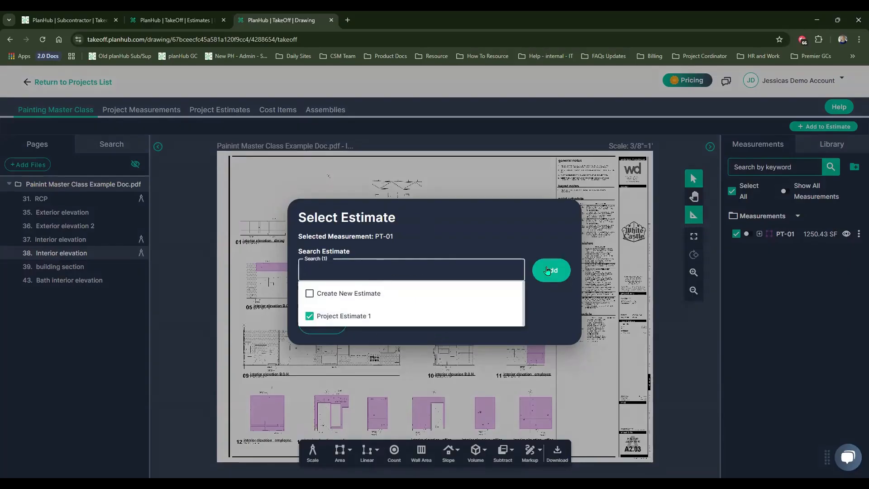
pyautogui.press('ctrl')
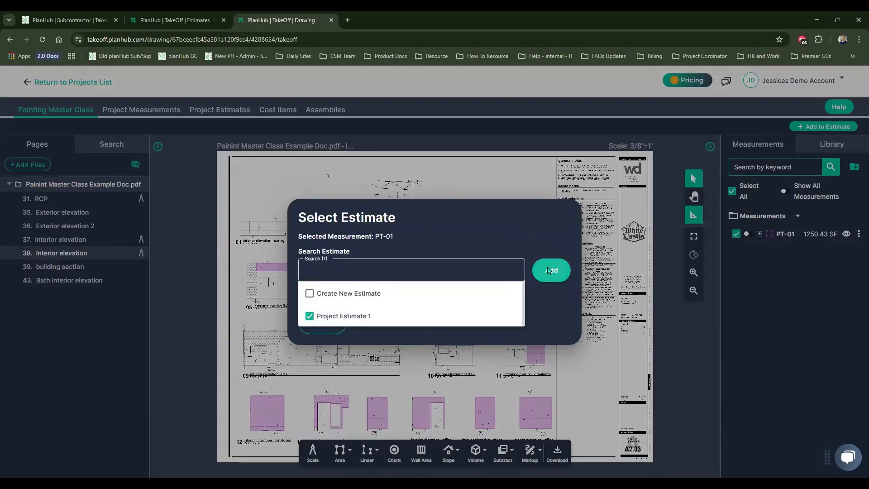
pyautogui.click(551, 271)
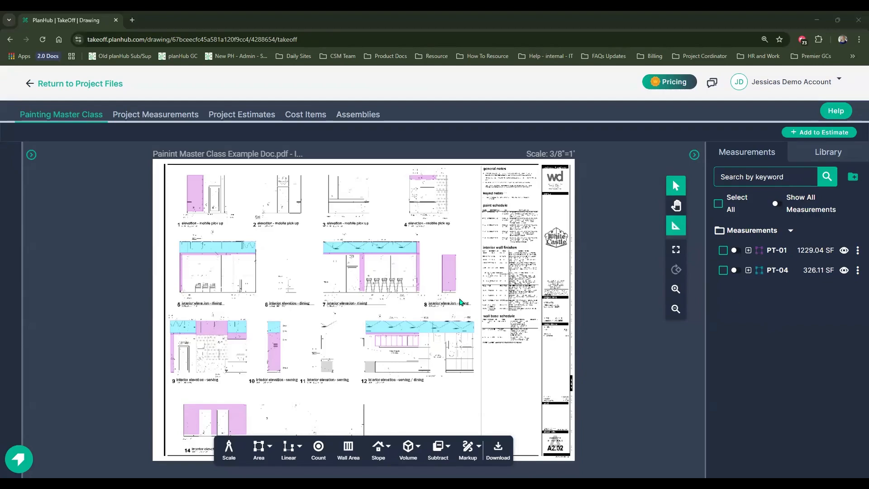
# - Open the project estimates and examine the quantity, waste, unit cost and tax columns of the PT-01 items
pyautogui.click(262, 118)
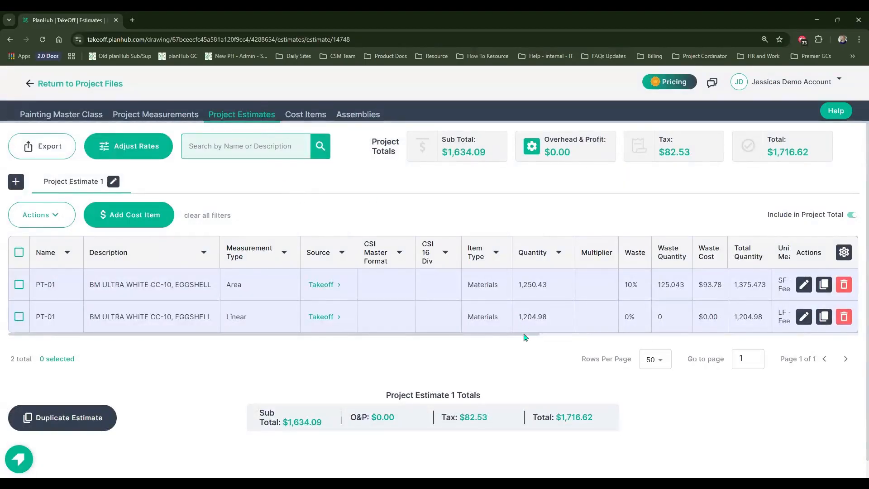
pyautogui.hscroll(5, 536, 336)
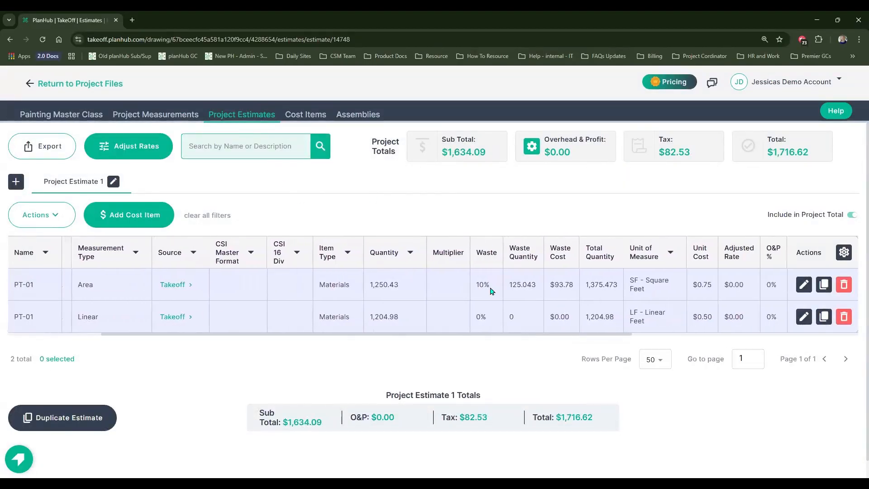
pyautogui.moveTo(577, 335); pyautogui.dragTo(705, 334)
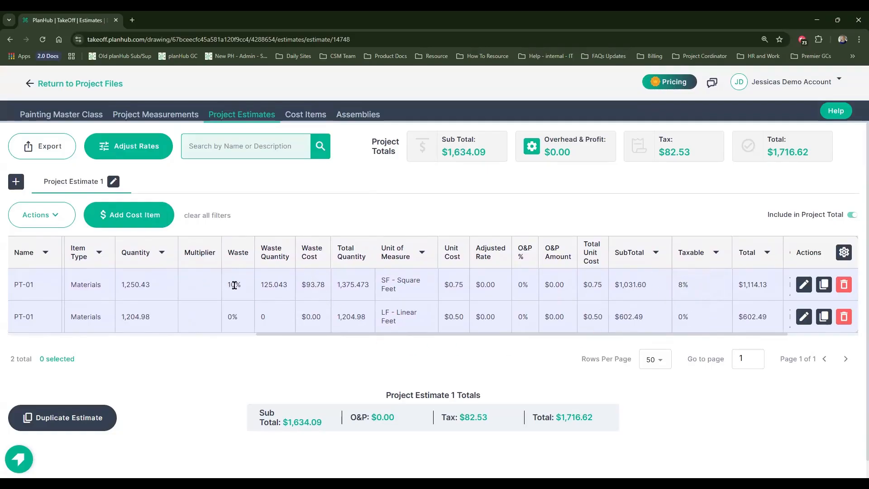
# - Set the PT-01 area item's waste to 15% and its taxable rate to 8.25%, and save the row
pyautogui.click(804, 284)
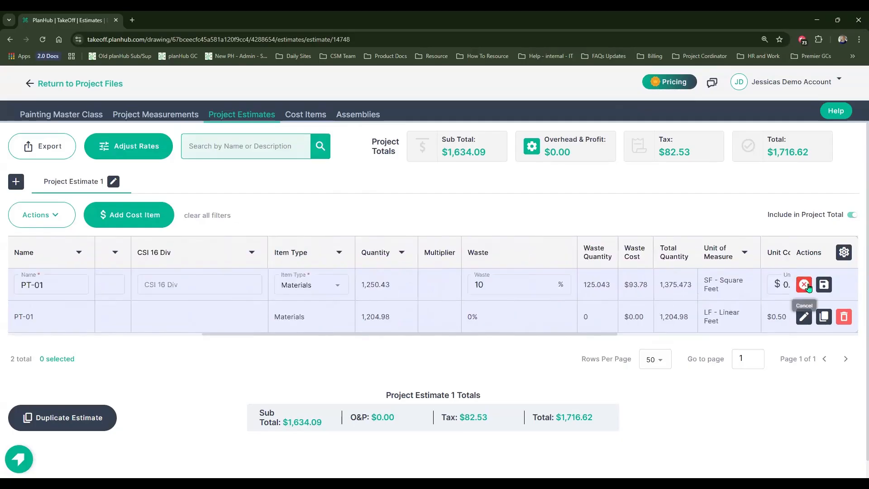
pyautogui.click(509, 286)
pyautogui.press('BackSpace')
pyautogui.write('5')
pyautogui.hscroll(10, 540, 329)
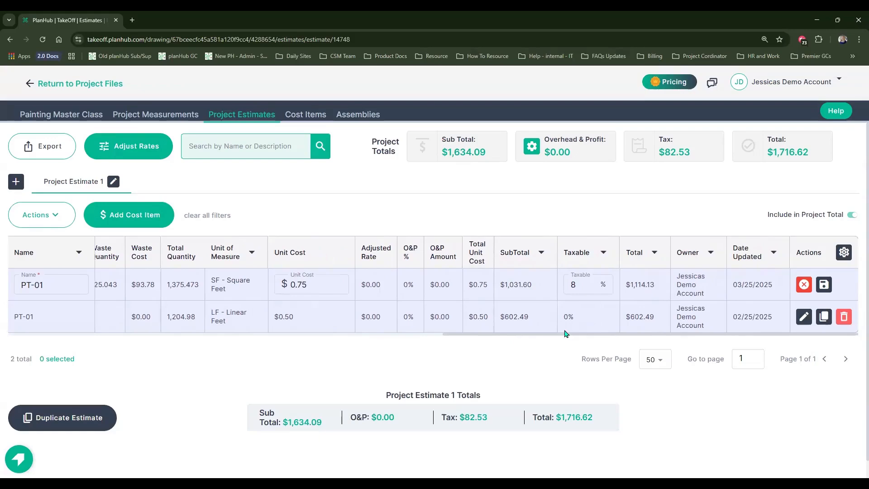
pyautogui.click(588, 283)
pyautogui.write('.25')
pyautogui.click(824, 285)
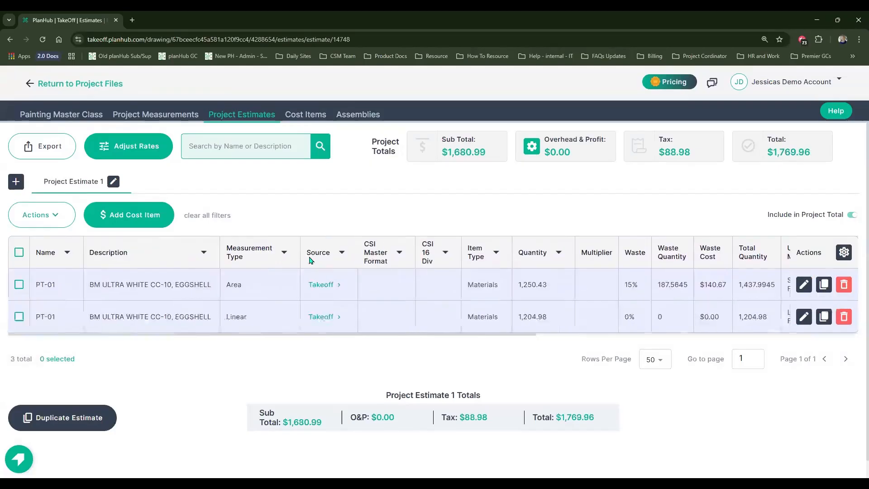
# - Apply a $1.00 rate adjustment to both the area and linear PT-01 items and check the adjusted costs
pyautogui.click(19, 285)
pyautogui.click(19, 316)
pyautogui.click(44, 218)
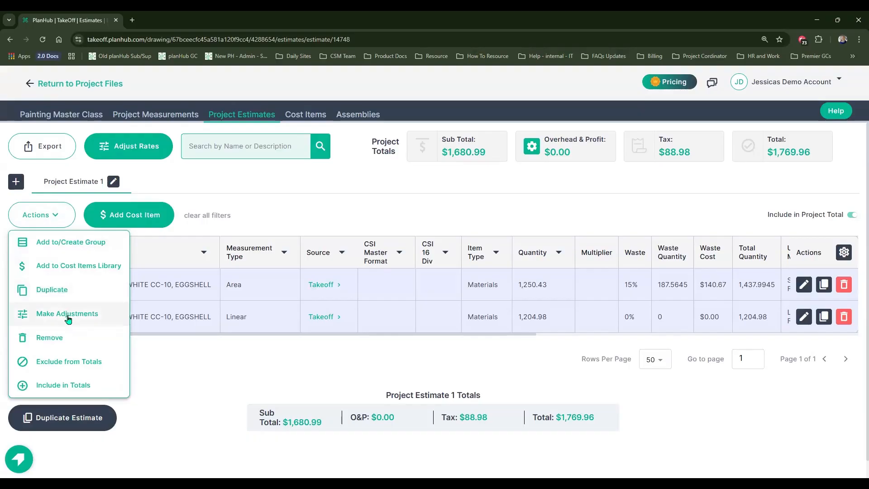
pyautogui.click(67, 314)
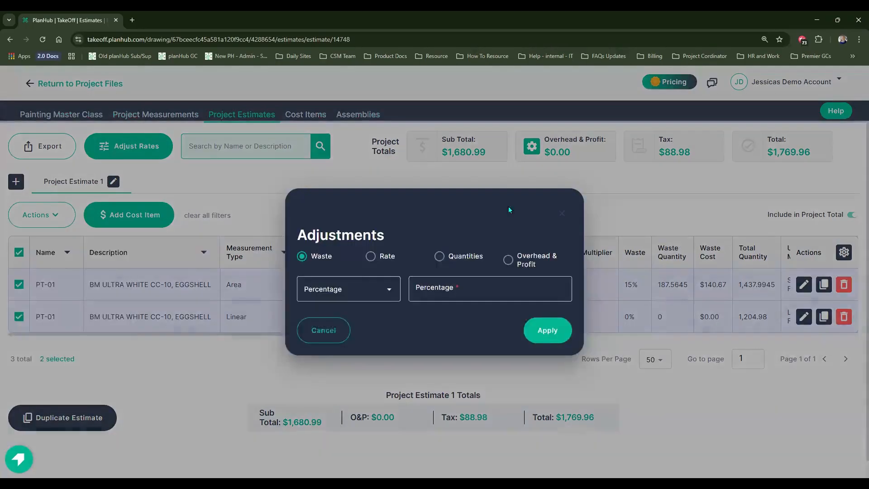
pyautogui.click(371, 256)
pyautogui.click(358, 289)
pyautogui.click(368, 313)
pyautogui.click(490, 289)
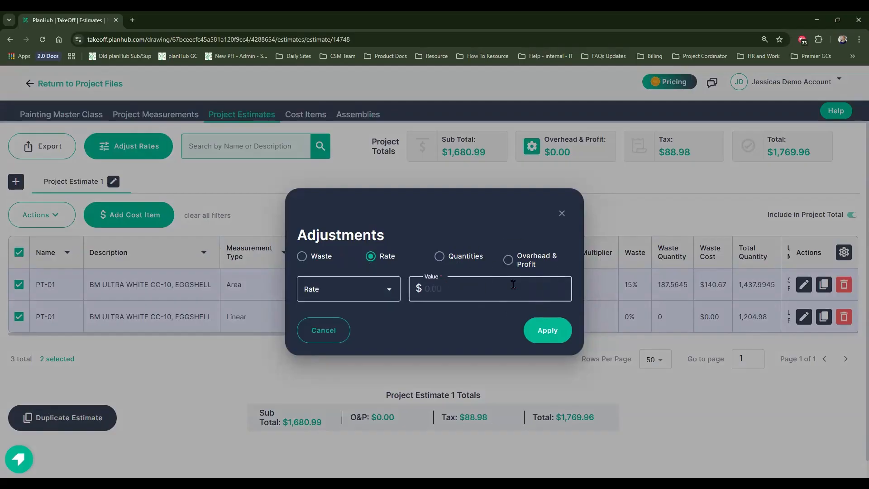
pyautogui.write('1.00')
pyautogui.click(547, 330)
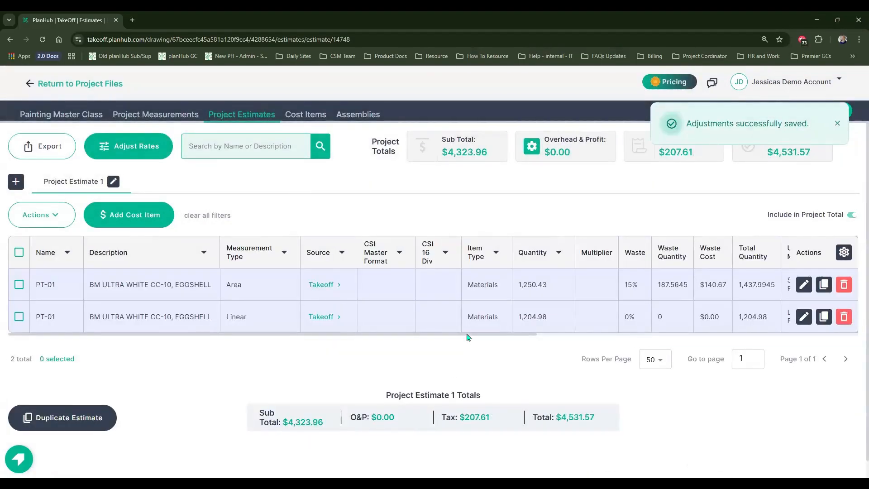
pyautogui.moveTo(467, 335); pyautogui.dragTo(761, 334)
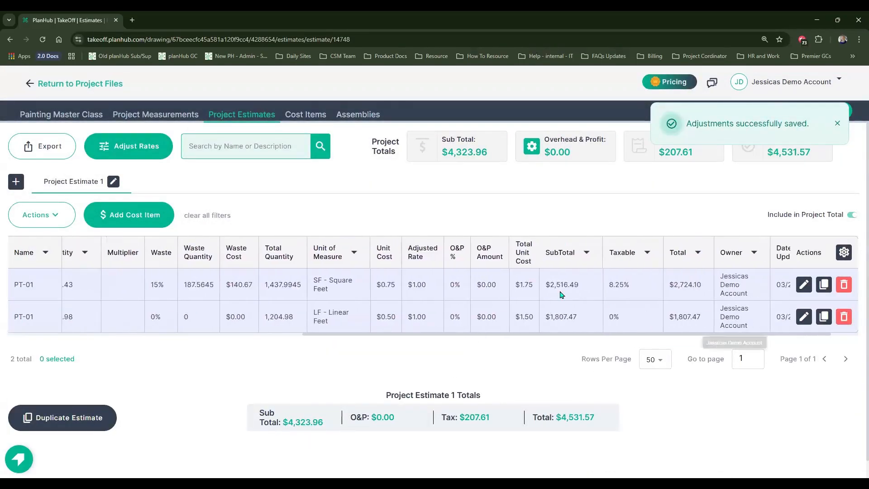
# - Add a cost item to Project Estimate 1 named Misc. Equipment with the description Lift Systems
pyautogui.click(130, 215)
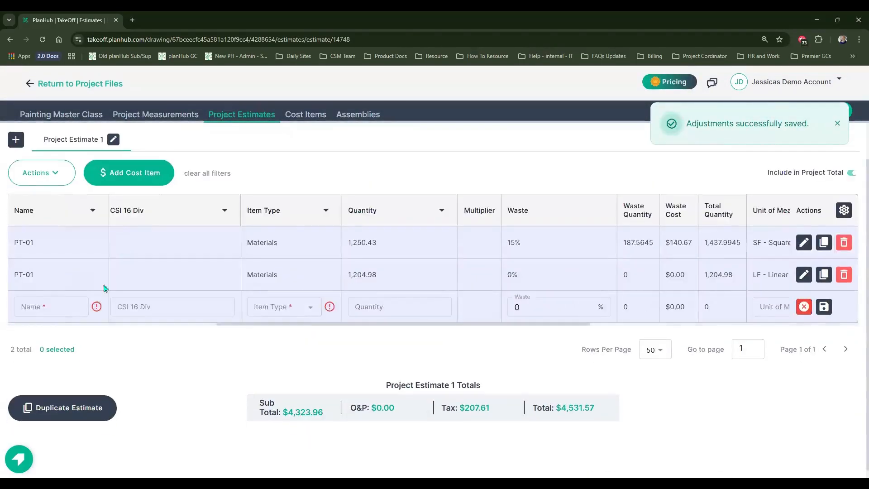
pyautogui.click(50, 306)
pyautogui.write('Mis')
pyautogui.write('c. Equipment')
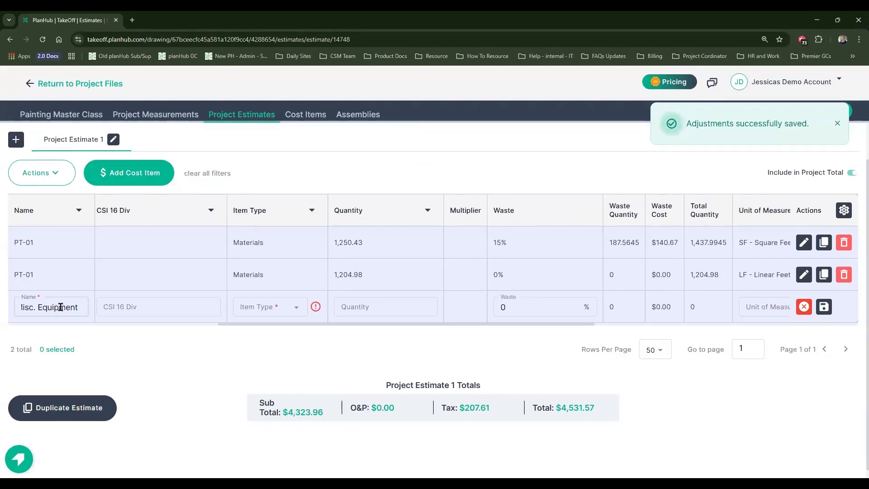
pyautogui.press('Tab')
pyautogui.write('Lift S')
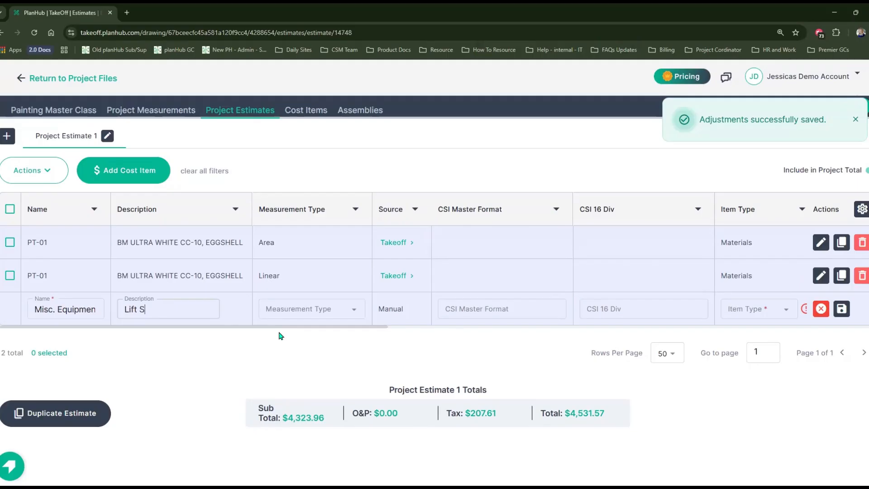
pyautogui.write('ystems')
# - Set the Misc. Equipment item's type to Equipment and its quantity to 2
pyautogui.hscroll(8, 294, 312)
pyautogui.click(349, 310)
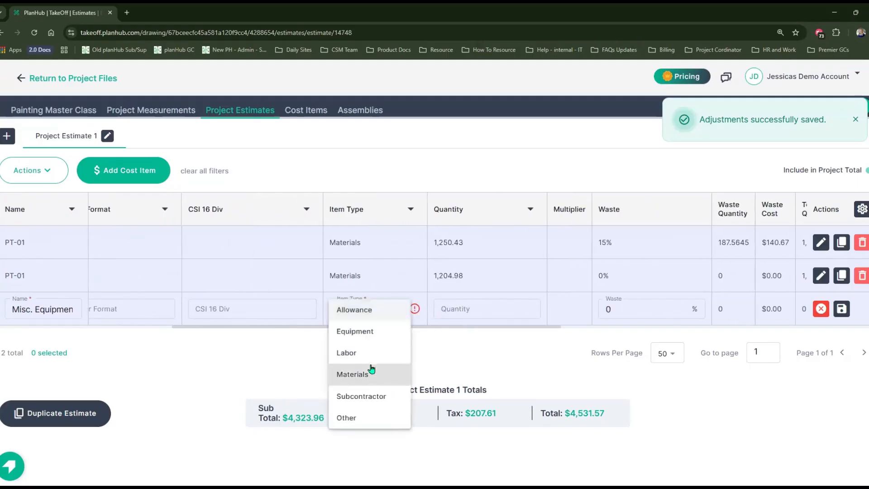
pyautogui.click(358, 330)
pyautogui.click(497, 307)
pyautogui.write('2')
# - Set the Misc. Equipment item's unit of measure to Each and its unit cost to $350
pyautogui.hscroll(6, 527, 329)
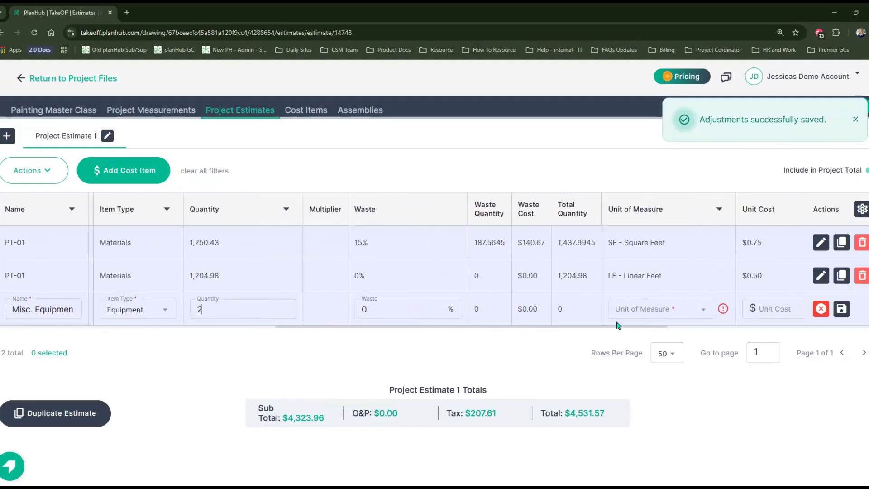
pyautogui.click(641, 312)
pyautogui.scroll(-2, 644, 349)
pyautogui.scroll(-3, 644, 349)
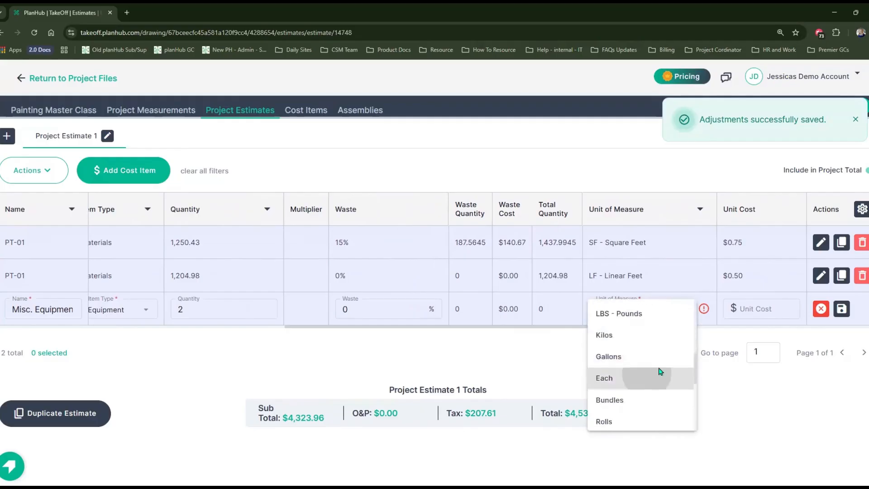
pyautogui.click(660, 370)
pyautogui.click(743, 308)
pyautogui.write('350')
pyautogui.hscroll(8, 684, 331)
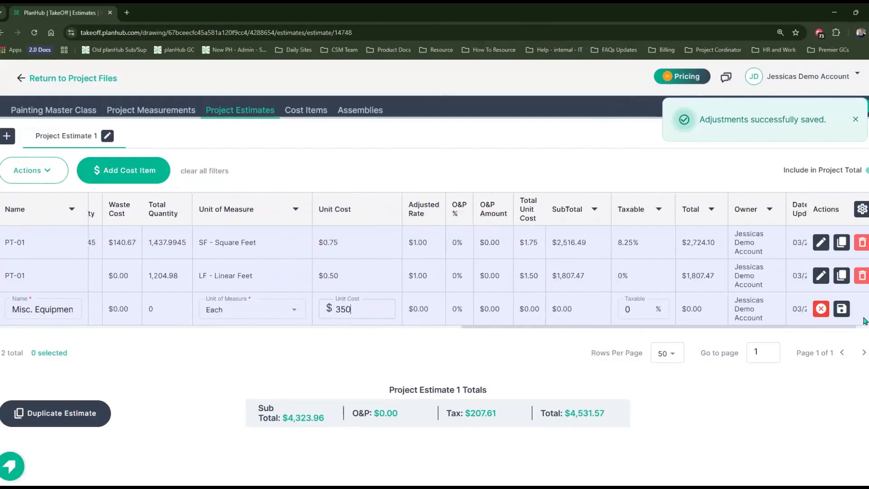
# - Set the Misc. Equipment item's taxable rate to 8.25% and save the item in Project Estimate 1
pyautogui.click(615, 308)
pyautogui.press('BackSpace')
pyautogui.write('8.25')
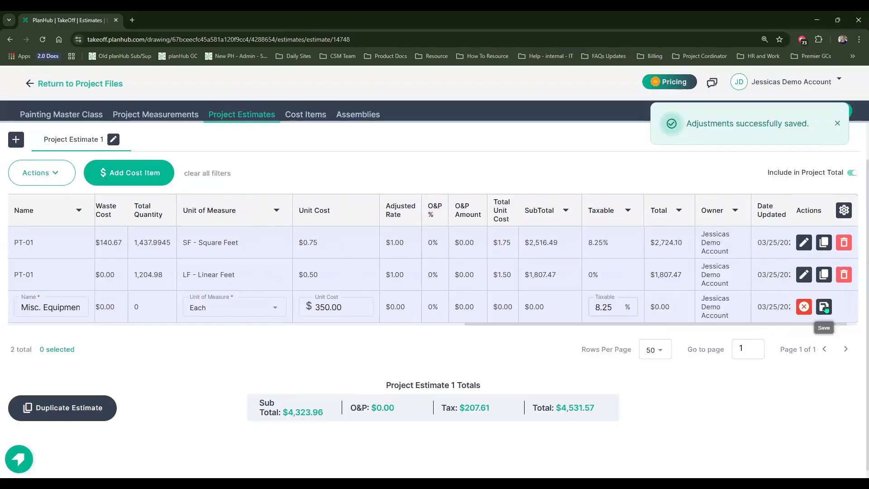
pyautogui.click(824, 308)
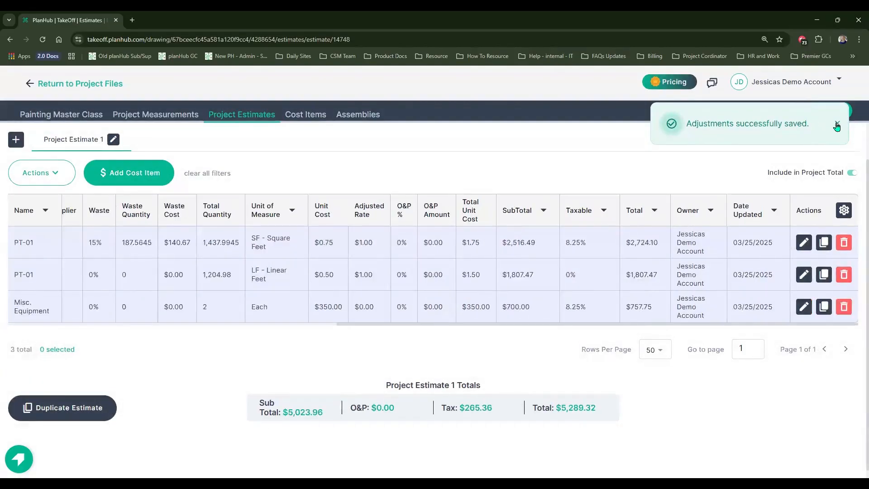
pyautogui.click(836, 123)
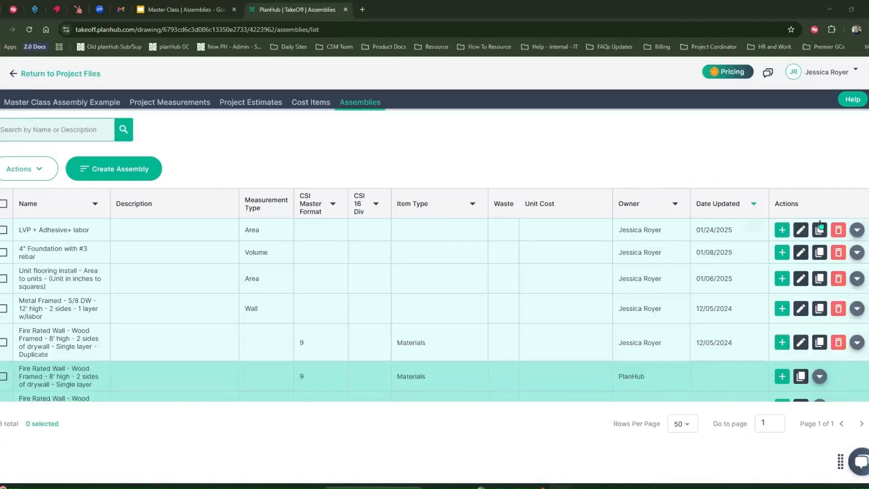
# - Examine the cost items in the LVP + Adhesive+ labor assembly and the formula of its LVP Flooring 30 MIL item
pyautogui.click(857, 231)
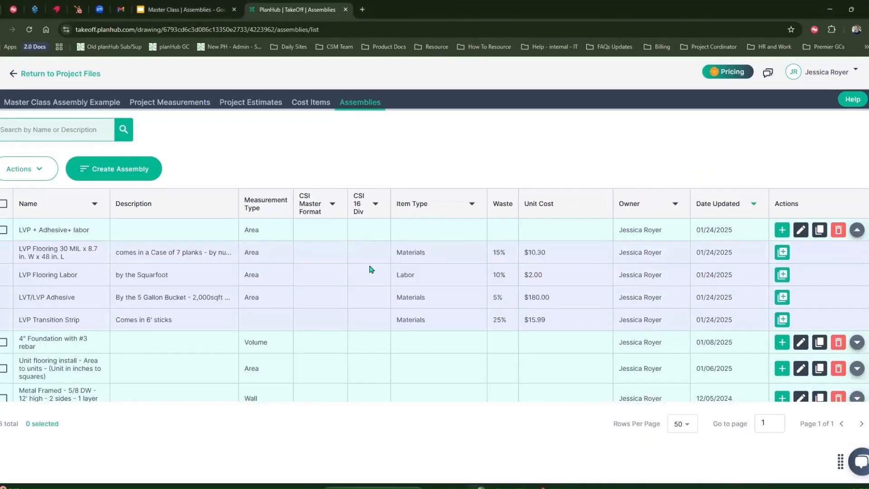
pyautogui.click(800, 231)
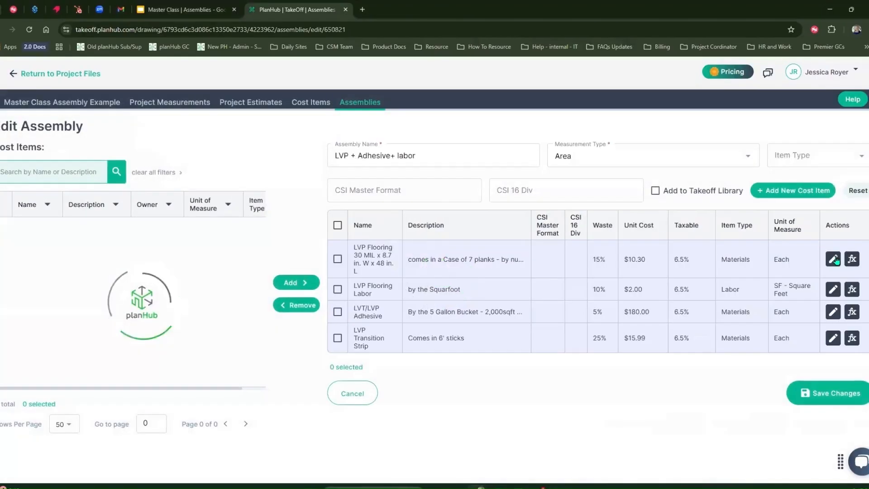
pyautogui.click(851, 260)
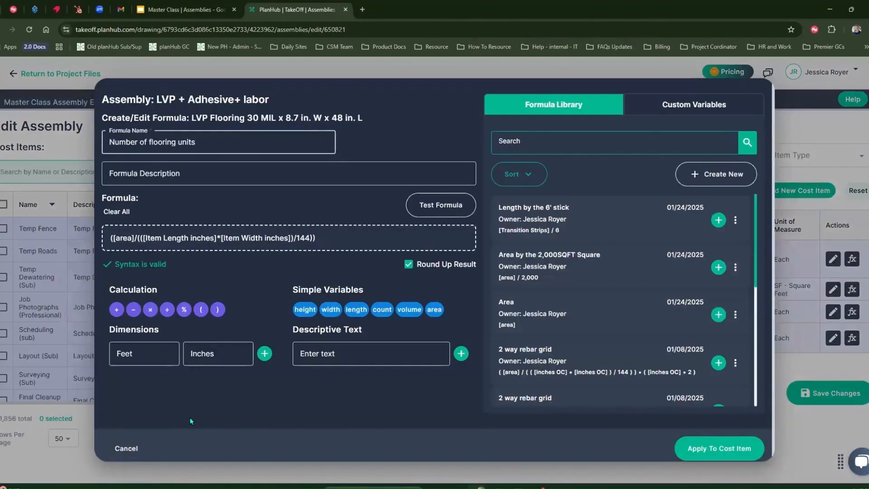
pyautogui.click(126, 450)
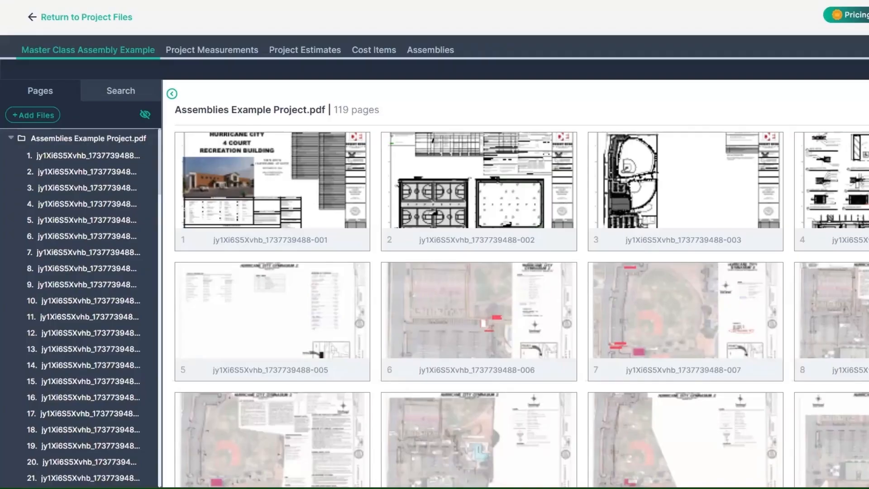
# - Start a new assembly named "Interior Paint | 1 Paint + 2 Primer" with measurement type Area, included in the Takeoff Library
pyautogui.click(432, 49)
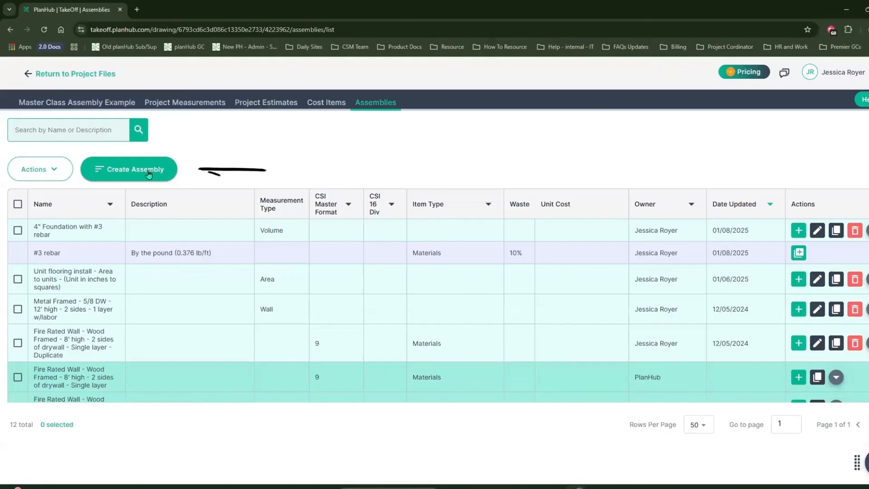
pyautogui.click(148, 174)
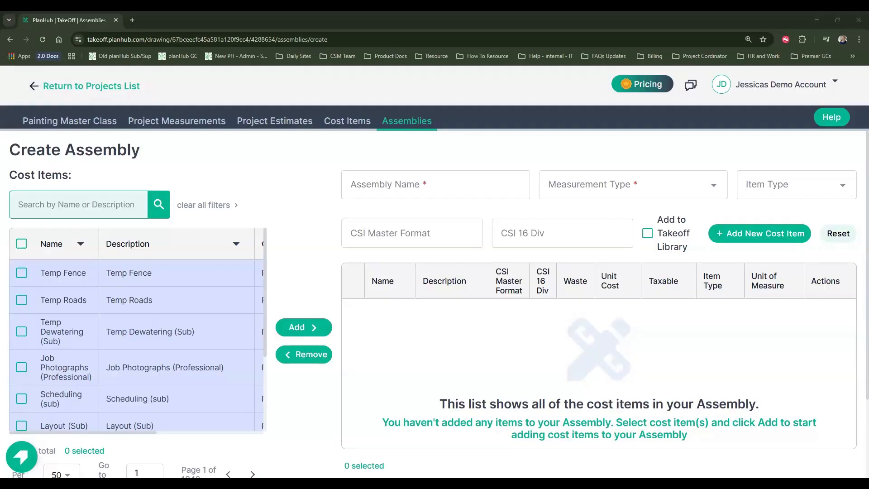
pyautogui.click(424, 186)
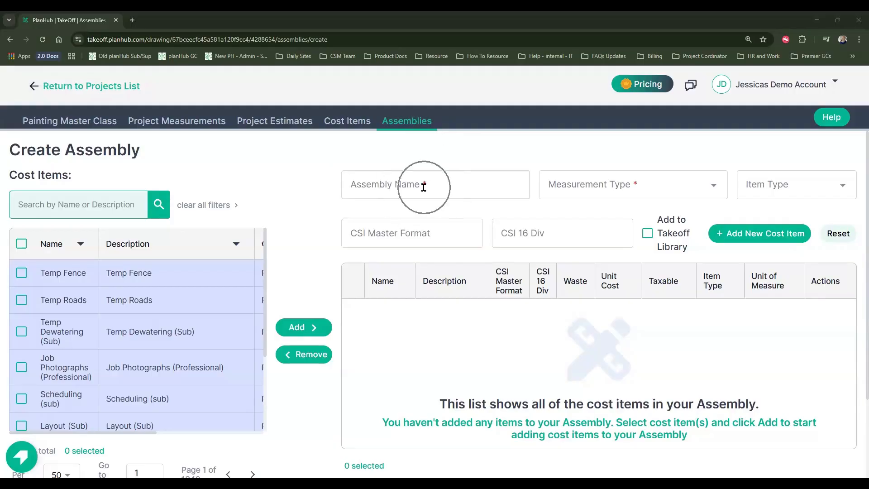
pyautogui.click(457, 192)
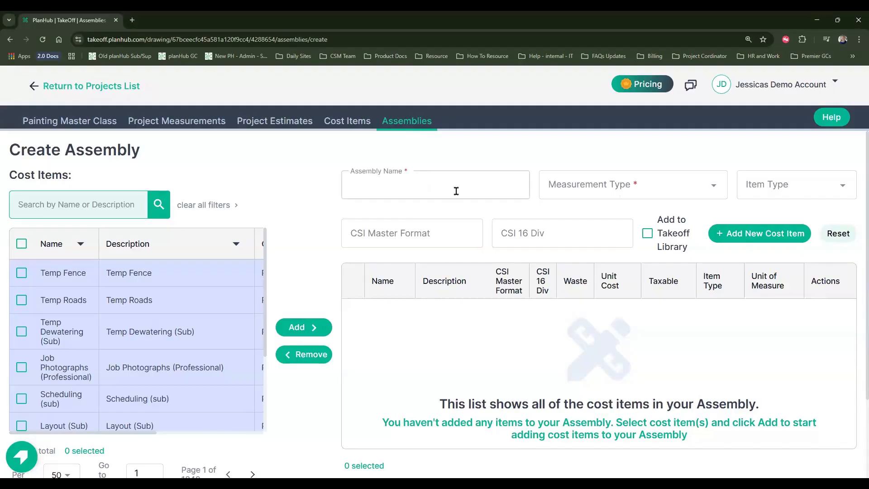
pyautogui.write('Interior Paint | 1 Paint + 2 Primer')
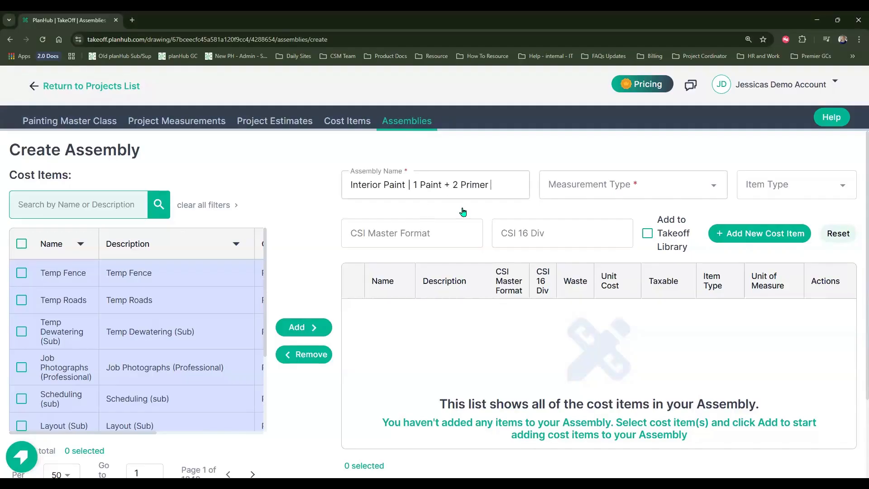
pyautogui.click(611, 195)
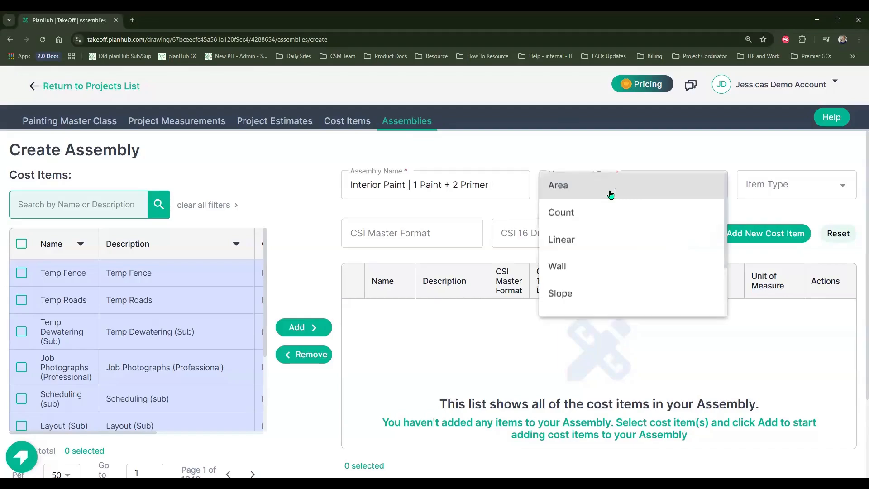
pyautogui.click(607, 195)
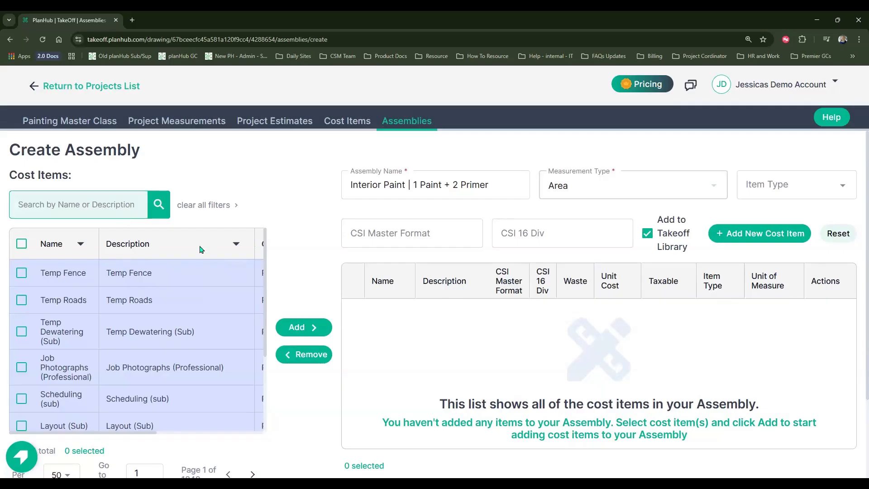
# - Filter the available cost items by the owner's first name and search them for "paint"
pyautogui.moveTo(128, 436); pyautogui.dragTo(200, 437)
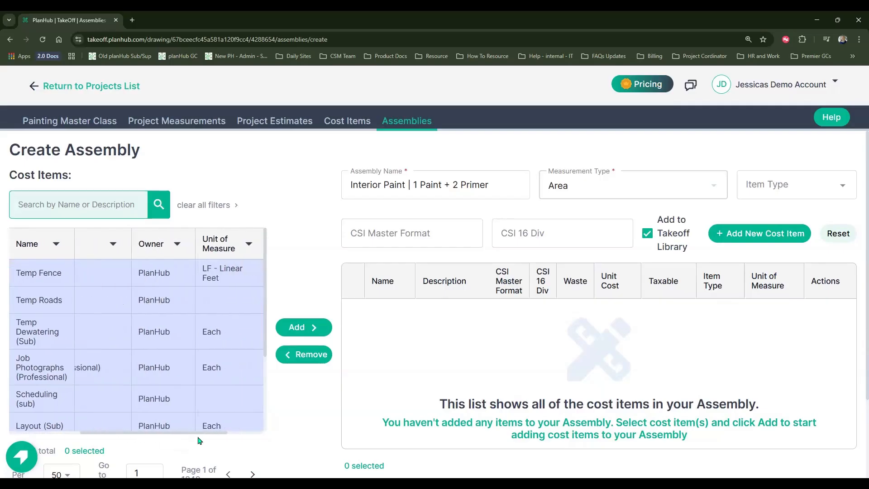
pyautogui.click(176, 247)
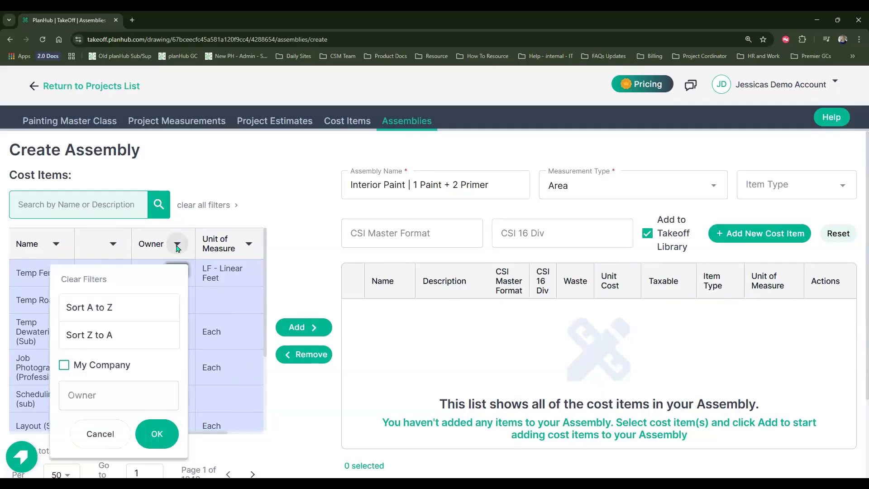
pyautogui.click(75, 392)
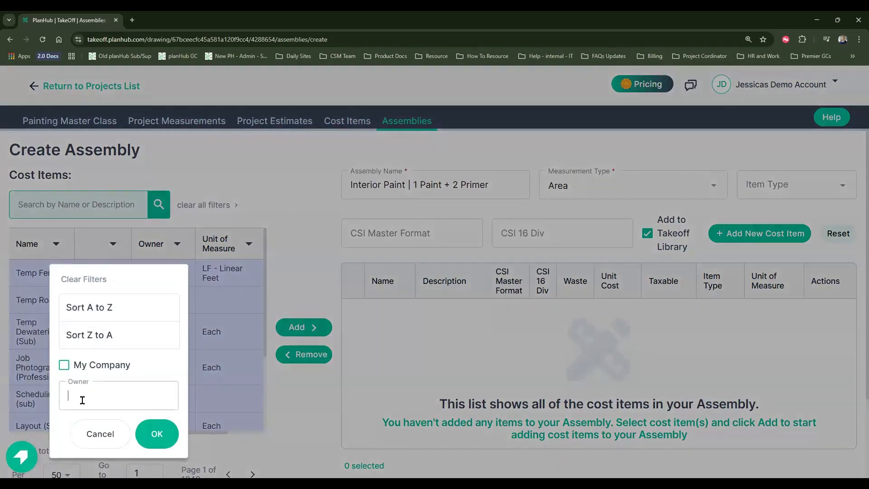
pyautogui.write('jessica')
pyautogui.click(166, 434)
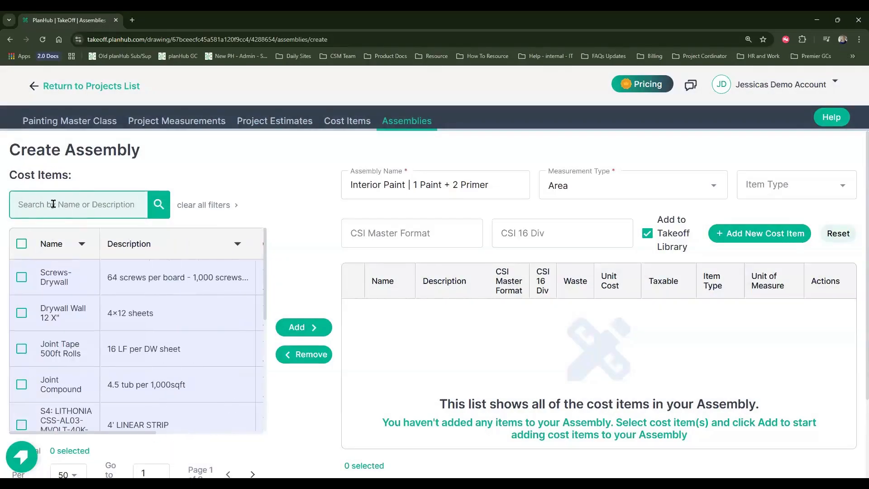
pyautogui.click(53, 204)
pyautogui.click(53, 203)
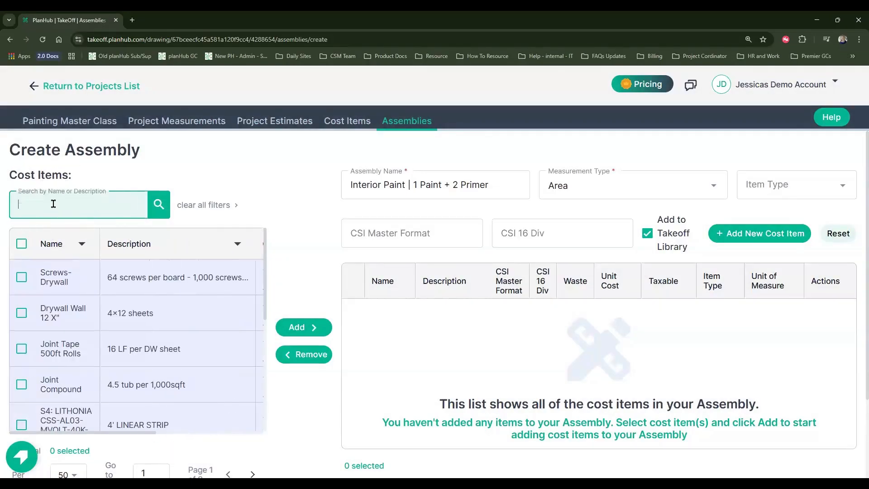
pyautogui.write('paint')
pyautogui.press('Return')
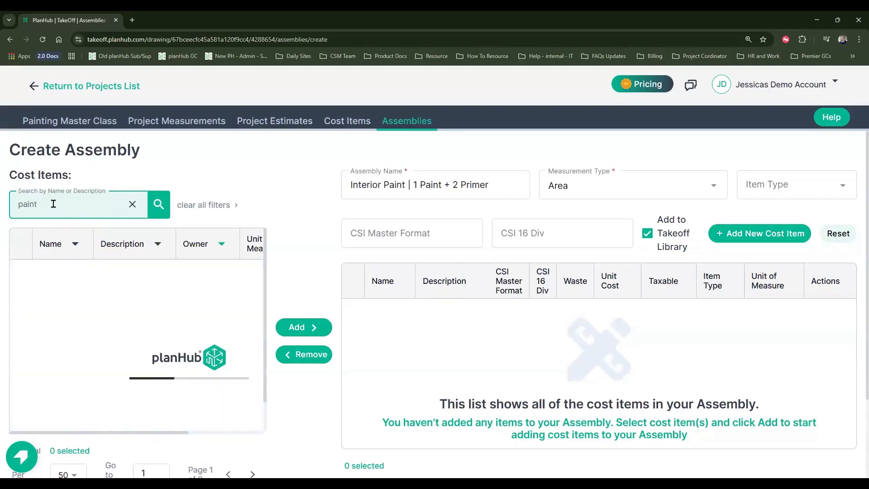
# - Add both 1 gal. Flat Interior Paint and Primer cost items, the 250 SQFT per gallon material and the labor by the sqft, to the assembly
pyautogui.scroll(-1, 27, 286)
pyautogui.click(23, 354)
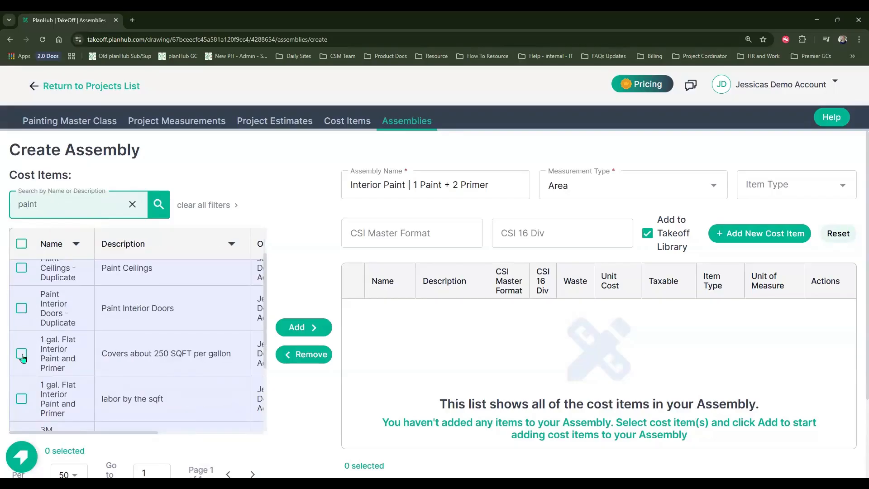
pyautogui.click(22, 356)
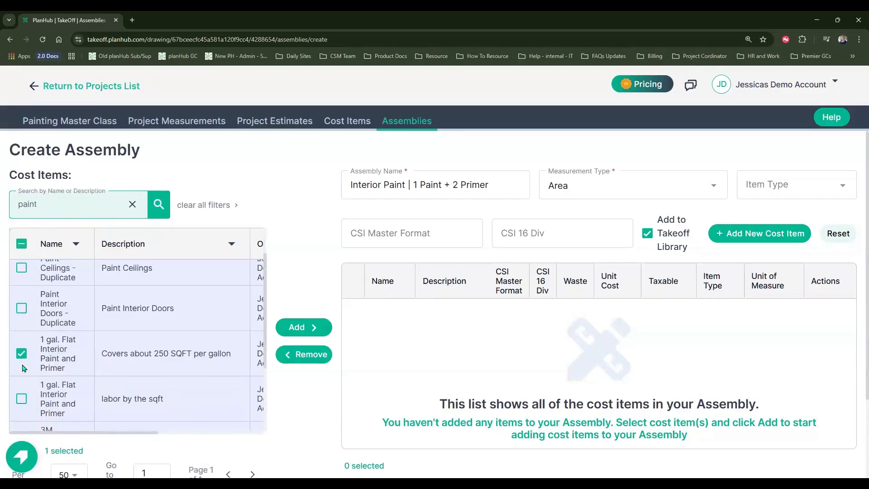
pyautogui.click(22, 400)
pyautogui.press('ctrl')
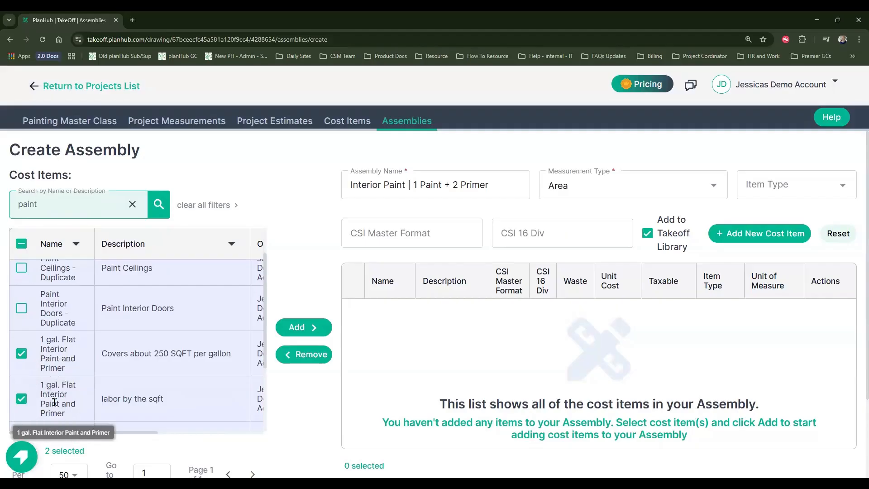
pyautogui.press('ctrl')
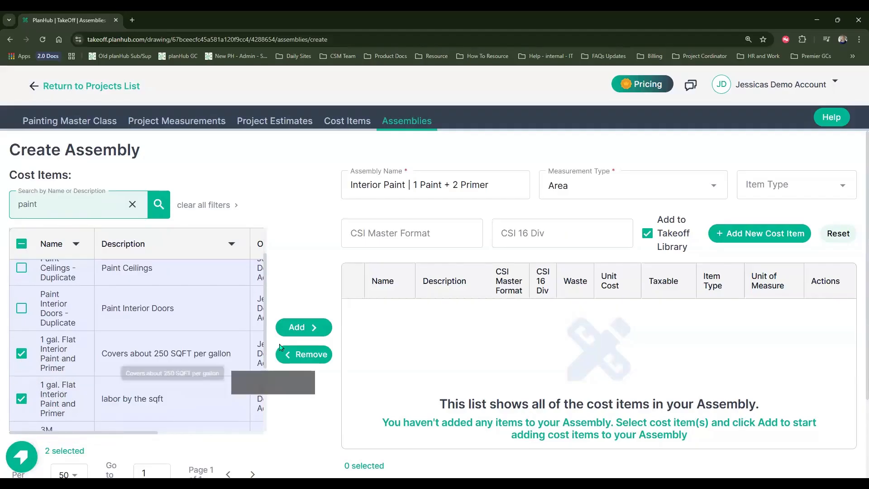
pyautogui.click(310, 335)
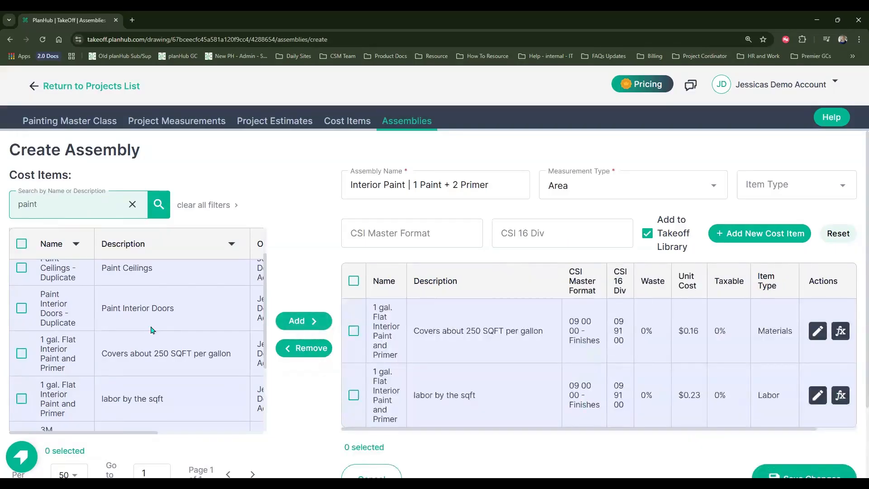
# - Add the 3M ScotchBlue Original Painter's Tape cost item to the assembly
pyautogui.scroll(-1, 71, 342)
pyautogui.scroll(-3, 71, 342)
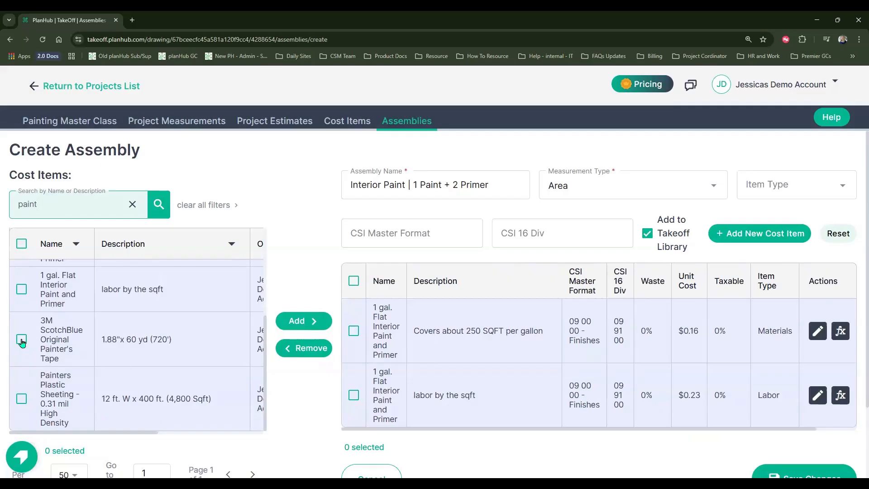
pyautogui.click(21, 339)
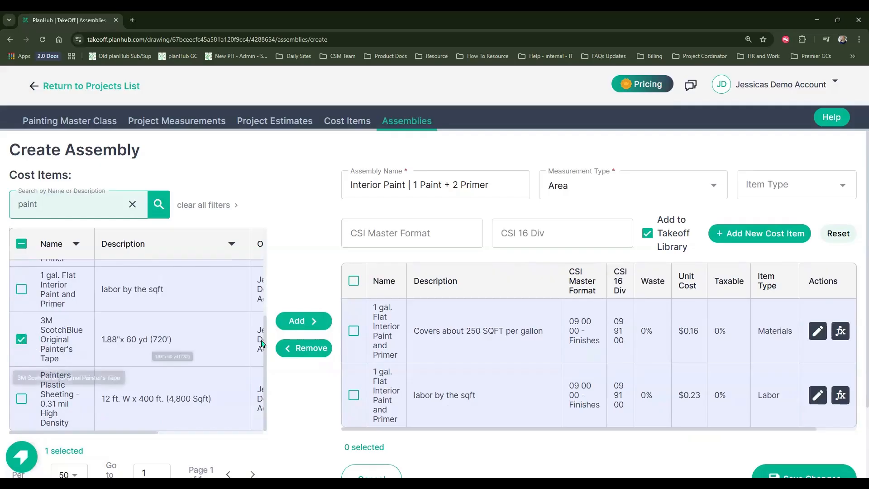
pyautogui.click(314, 322)
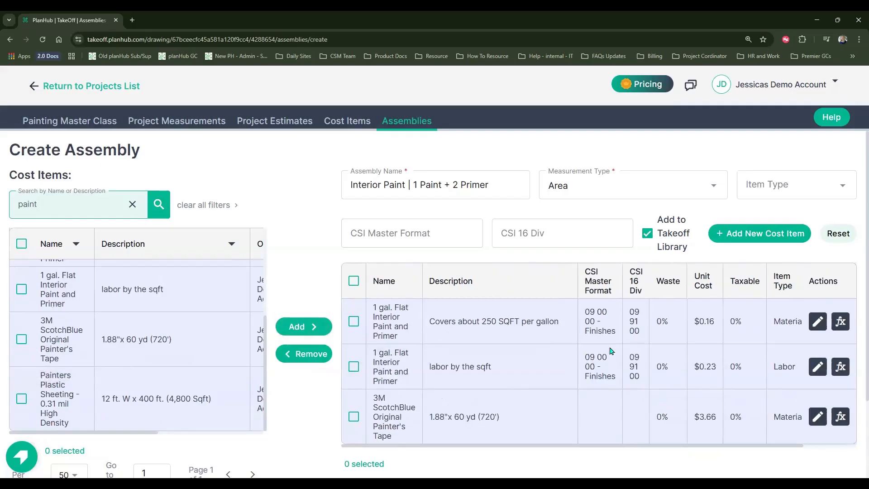
# - Create a new cost item in the assembly named Painting Application Supplies
pyautogui.click(764, 238)
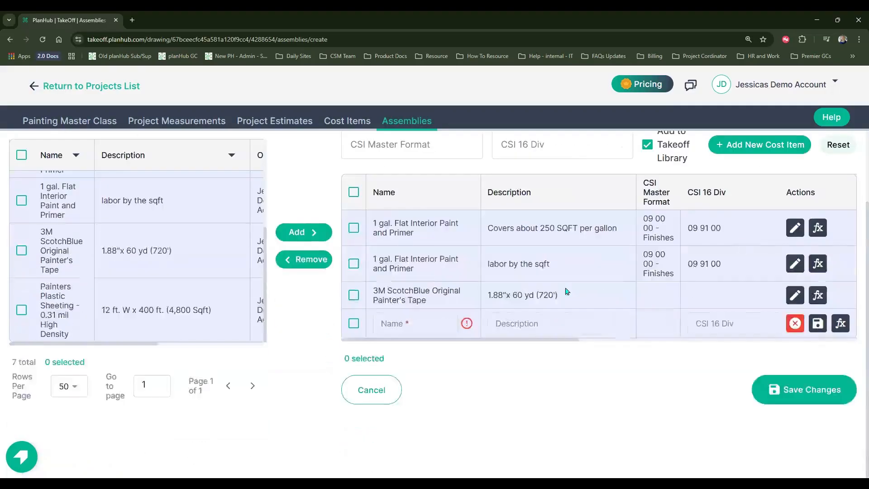
pyautogui.click(404, 324)
pyautogui.write('Painting Application Supplies')
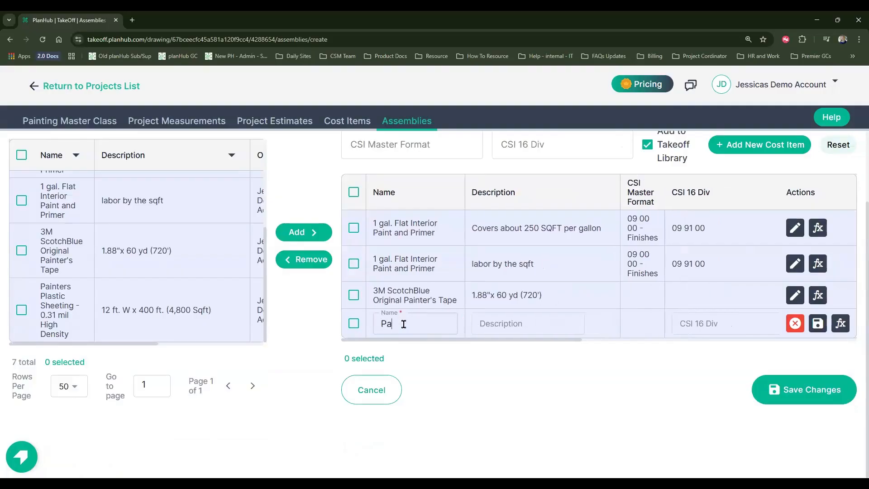
# - Describe the Painting Application Supplies item as "Tray, Rollers, and Brushes - New materials needed per project"
pyautogui.click(531, 326)
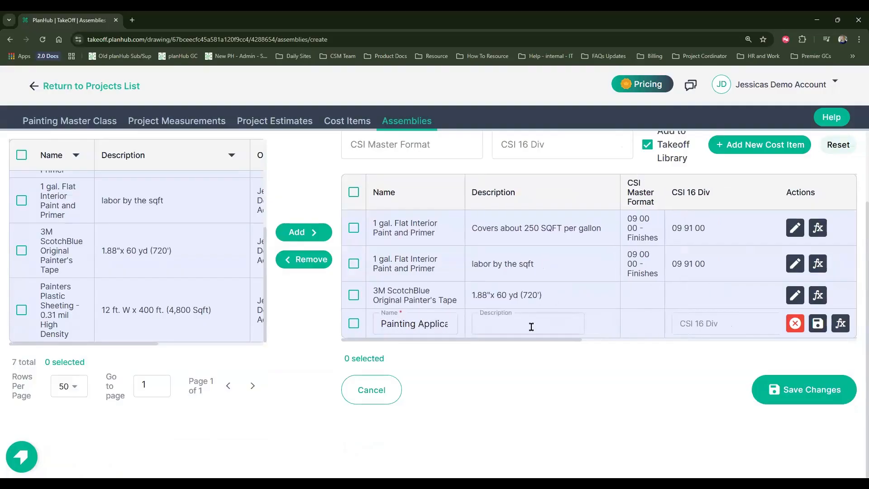
pyautogui.write('Tray, Rollers, and B')
pyautogui.write('rushes')
pyautogui.moveTo(571, 341); pyautogui.dragTo(672, 348)
pyautogui.moveTo(573, 342); pyautogui.dragTo(474, 343)
pyautogui.write('- New ')
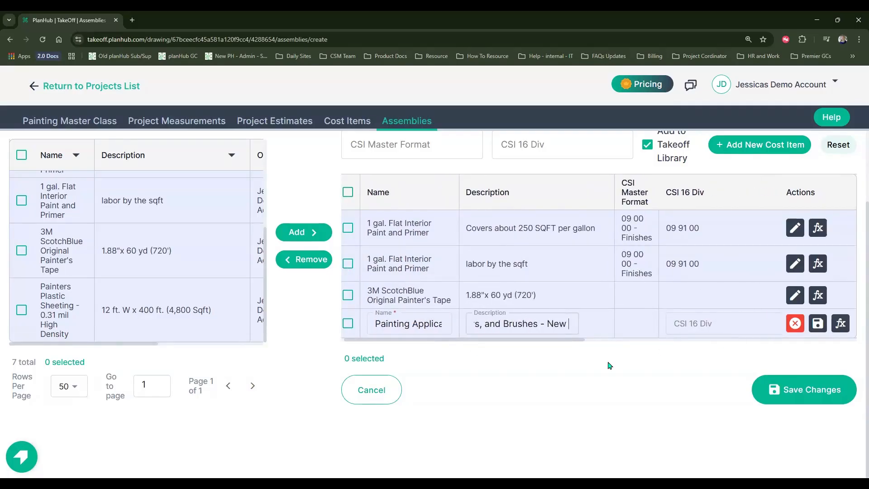
pyautogui.write('materials needed a')
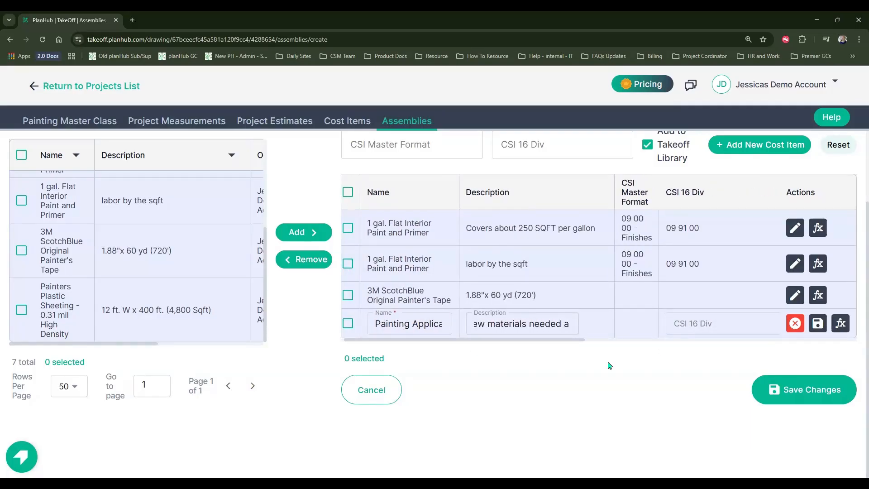
pyautogui.press('BackSpace')
pyautogui.write('per project')
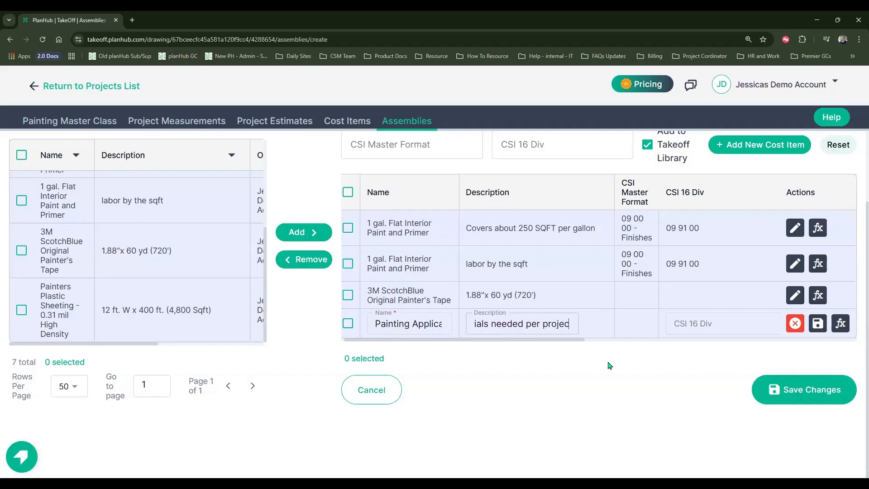
pyautogui.press('Tab')
pyautogui.press('Tab')
pyautogui.moveTo(650, 340); pyautogui.dragTo(498, 347)
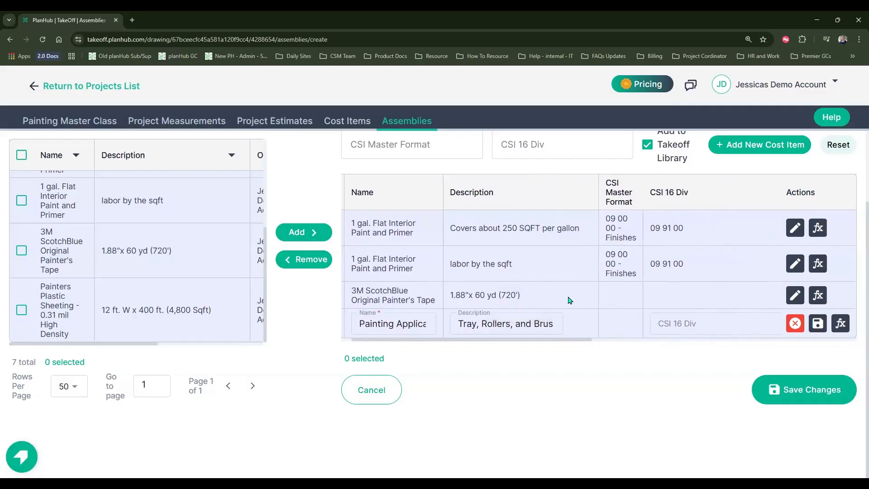
# - Set waste to 15% for the paint material and painter's tape and 5% for Painting Application Supplies, and make all three taxable at 7.25%
pyautogui.moveTo(571, 340); pyautogui.dragTo(767, 355)
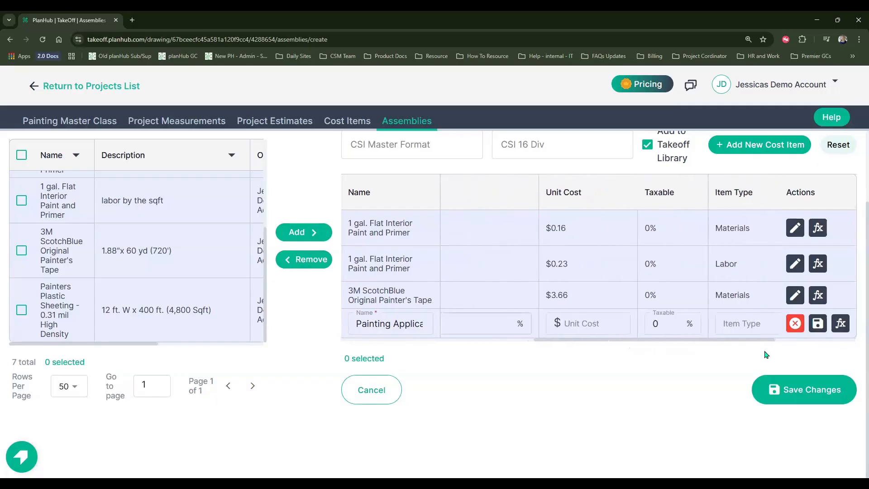
pyautogui.click(796, 231)
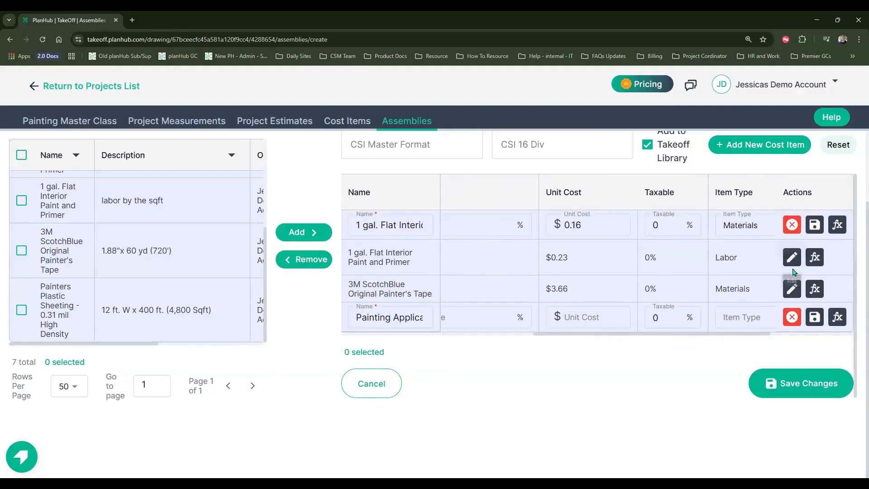
pyautogui.click(793, 258)
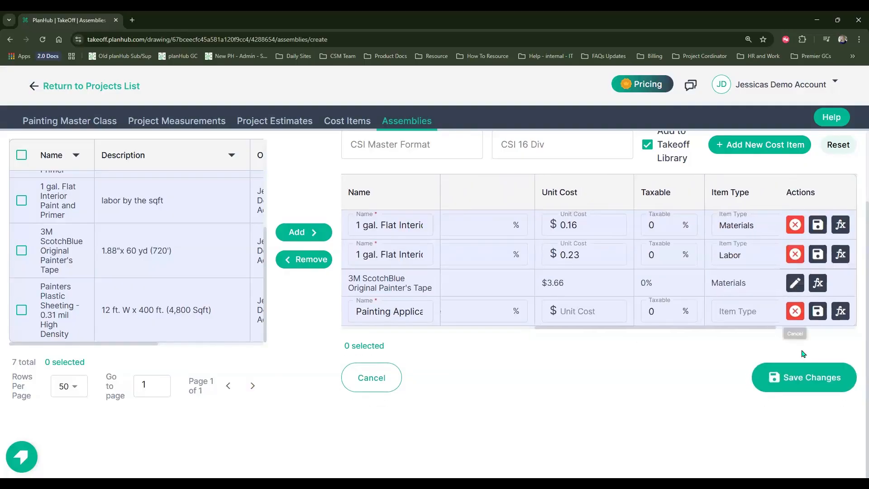
pyautogui.click(795, 283)
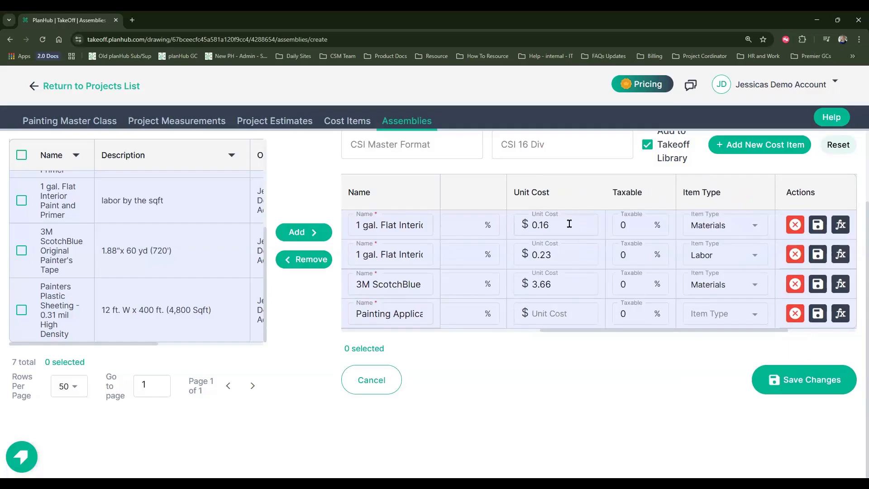
pyautogui.moveTo(620, 333); pyautogui.dragTo(576, 333)
pyautogui.click(499, 225)
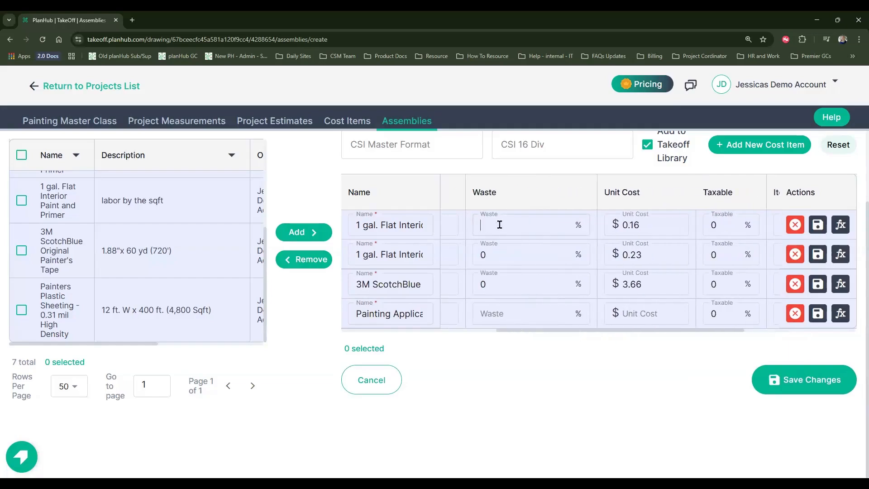
pyautogui.write('15')
pyautogui.click(507, 283)
pyautogui.click(515, 316)
pyautogui.write('7.25')
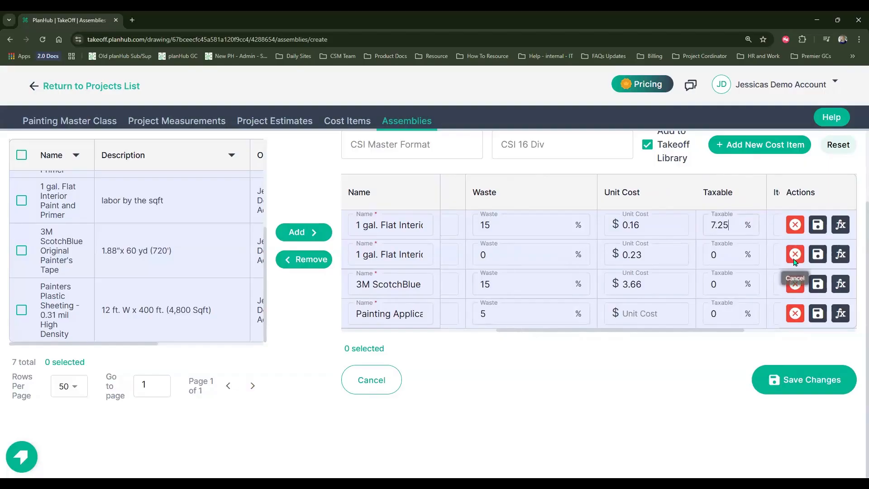
pyautogui.click(722, 283)
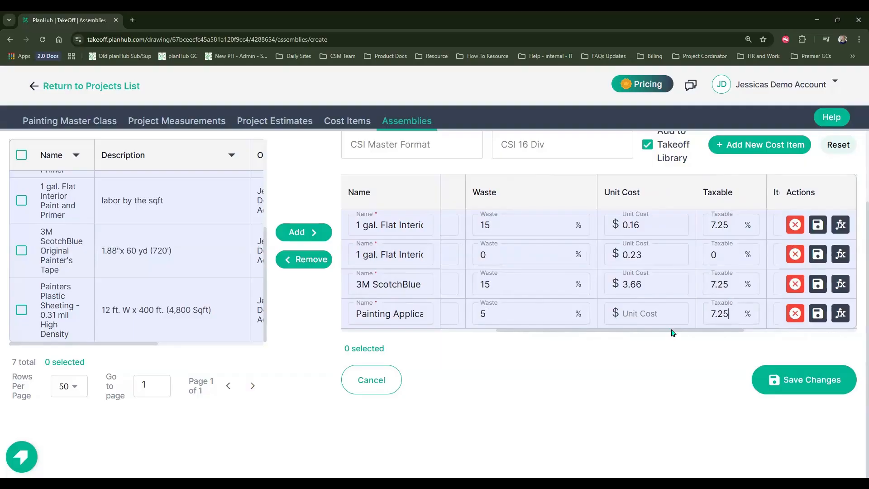
# - Classify Painting Application Supplies as Equipment with Each as its unit of measure, and save the edited cost item rows
pyautogui.moveTo(673, 333); pyautogui.dragTo(788, 330)
pyautogui.click(601, 312)
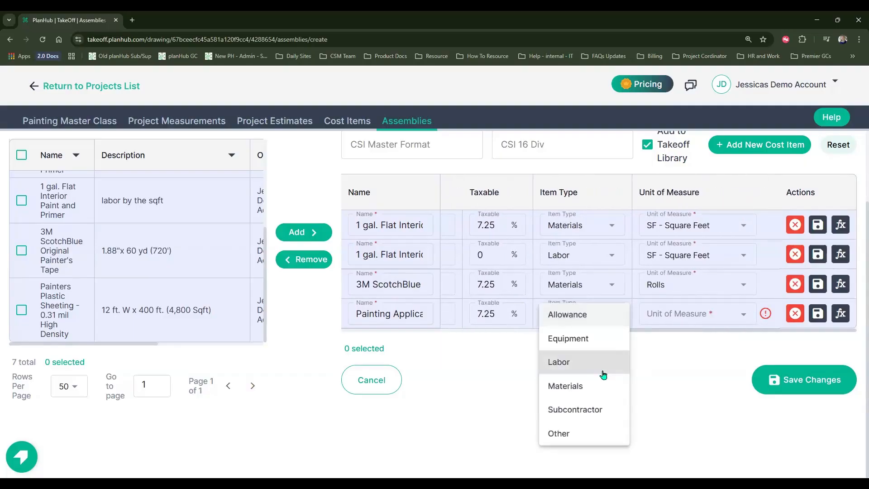
pyautogui.click(594, 338)
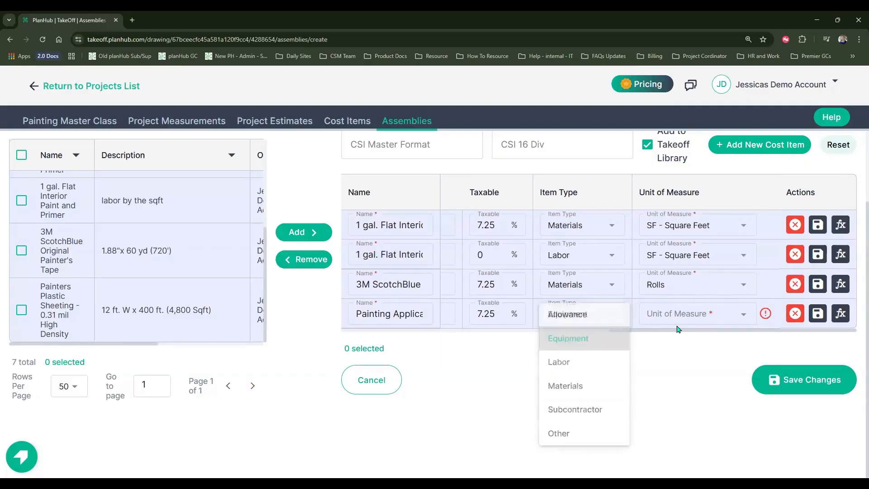
pyautogui.click(715, 318)
pyautogui.scroll(-3, 714, 361)
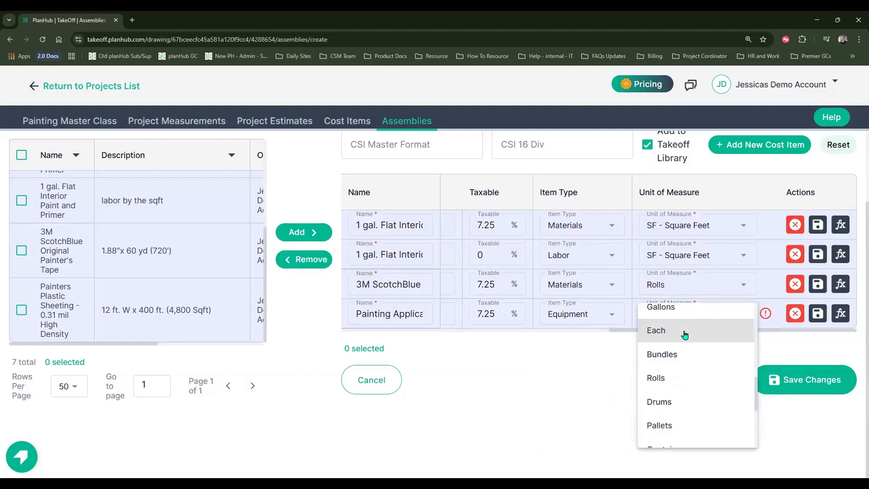
pyautogui.click(684, 334)
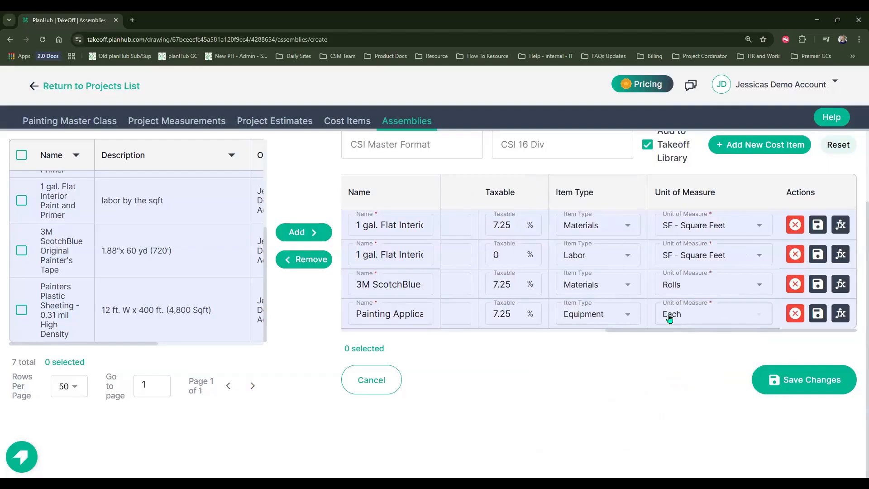
pyautogui.click(822, 227)
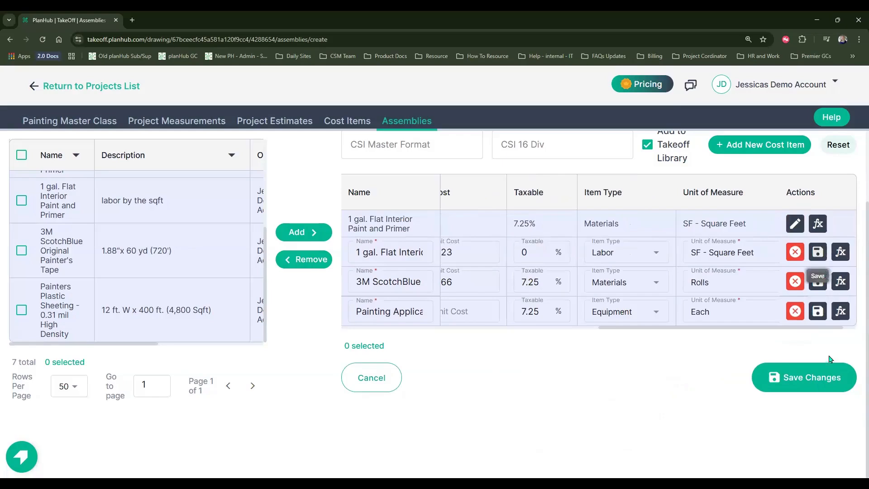
pyautogui.click(817, 308)
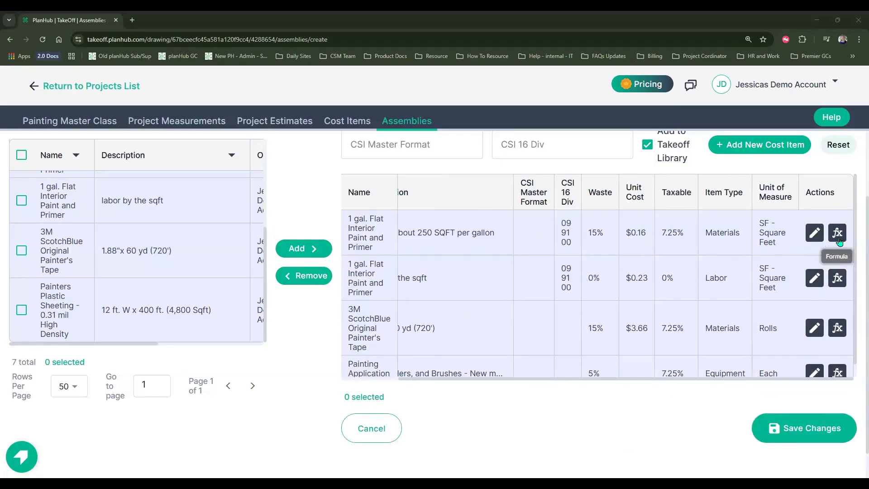
# - Load the library formula "Paint by the gallon that covers 250 SQFT" into the formula editor of the flat interior paint material item
pyautogui.scroll(2, 743, 244)
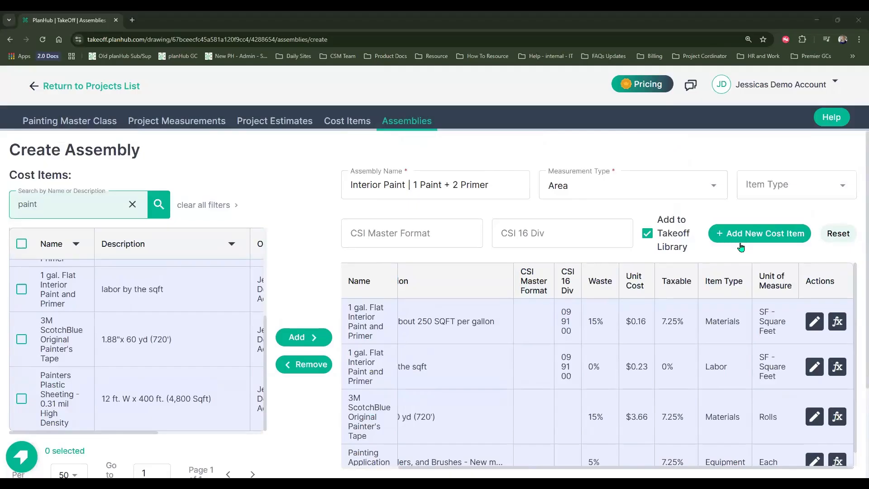
pyautogui.click(838, 323)
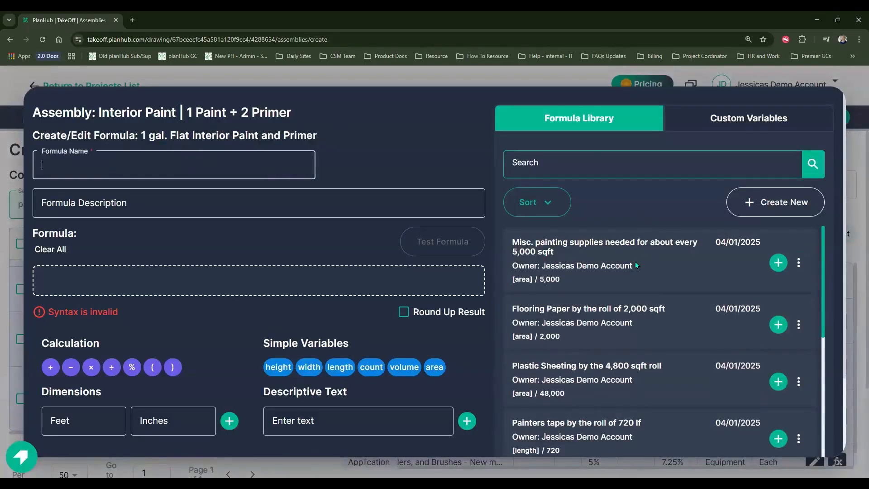
pyautogui.scroll(-3, 640, 270)
pyautogui.scroll(-3, 640, 273)
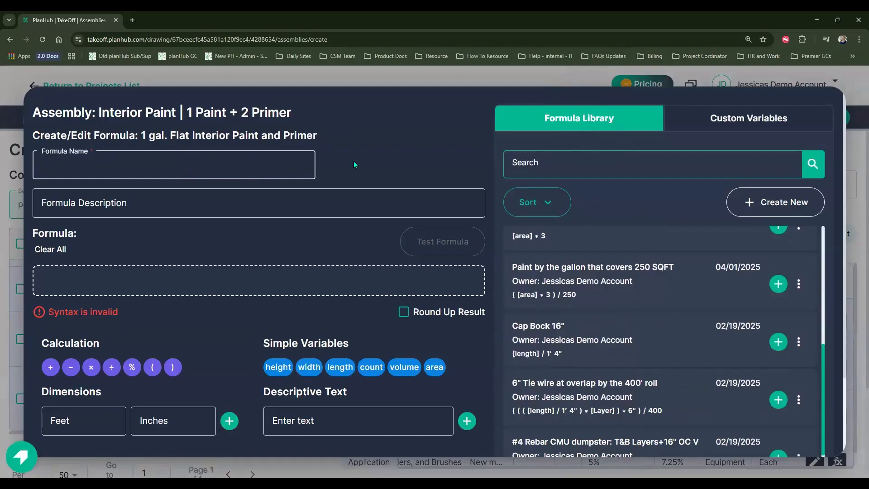
pyautogui.scroll(3, 572, 292)
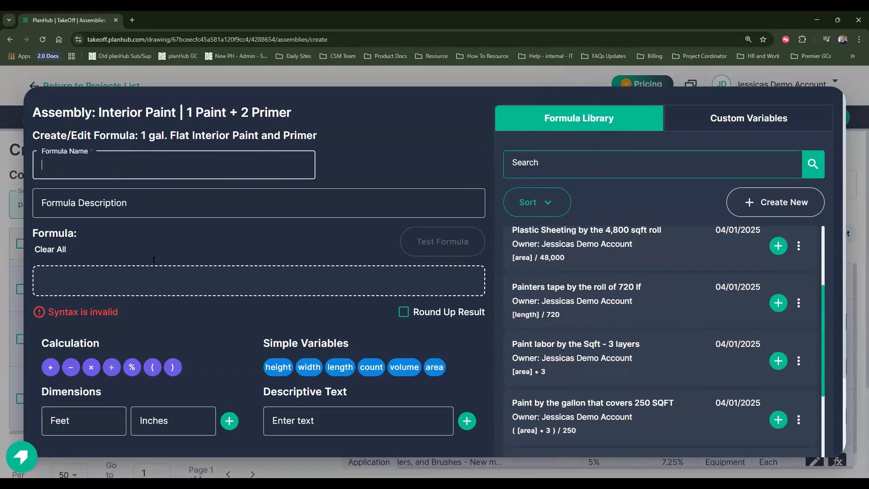
pyautogui.click(154, 282)
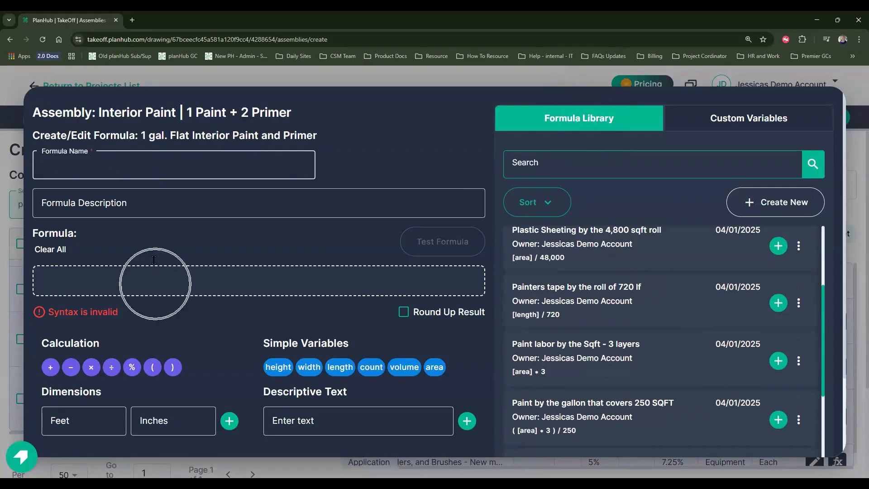
pyautogui.click(155, 283)
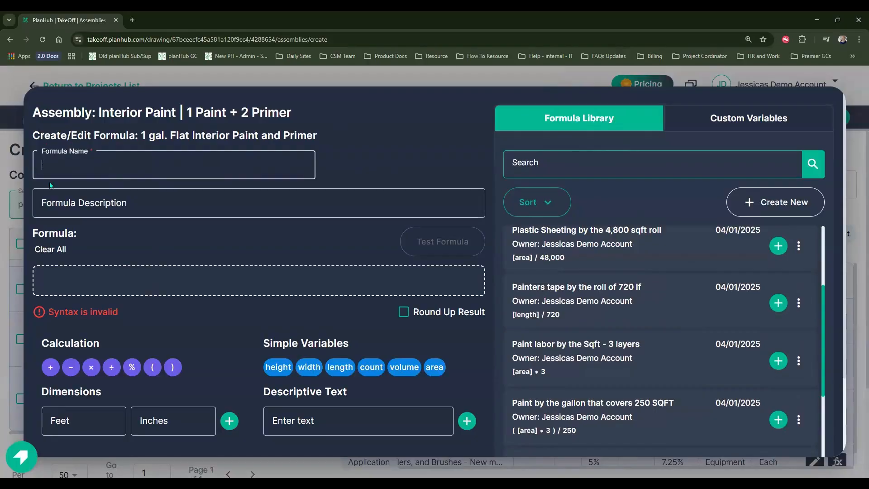
pyautogui.click(299, 171)
pyautogui.scroll(-2, 656, 357)
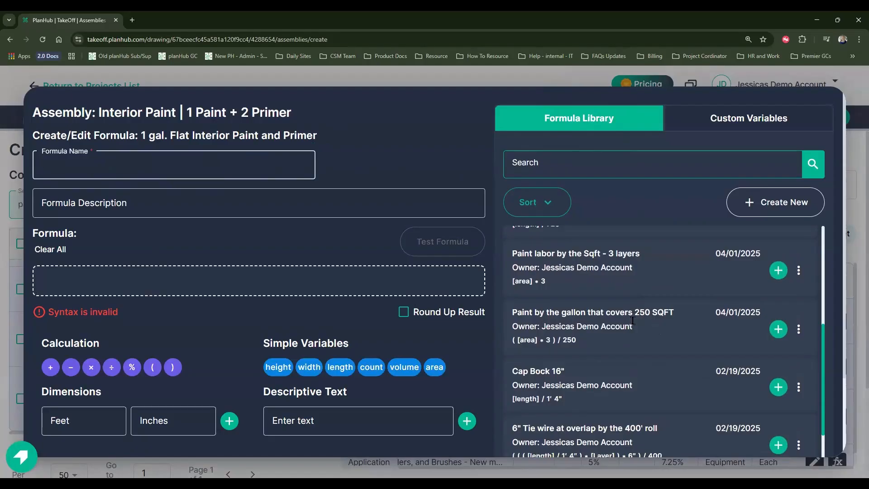
pyautogui.click(778, 329)
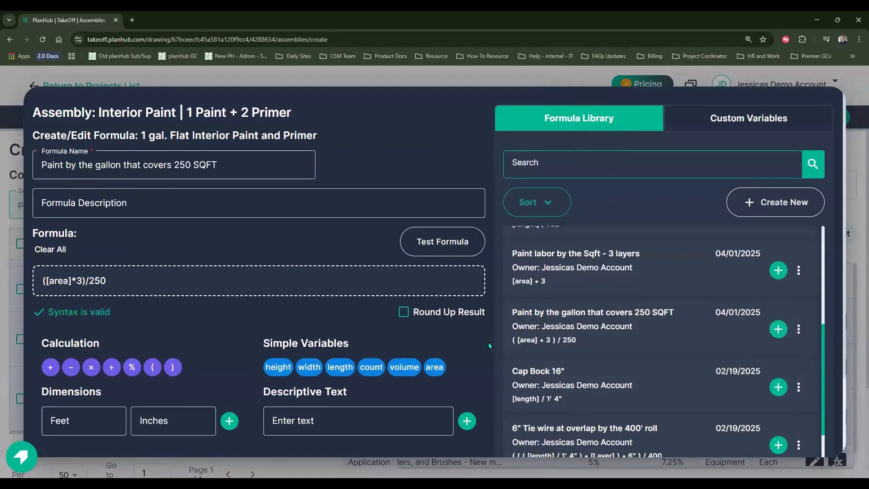
# - Apply the loaded 250 SQFT per gallon formula to the paint material cost item
pyautogui.scroll(-2, 488, 342)
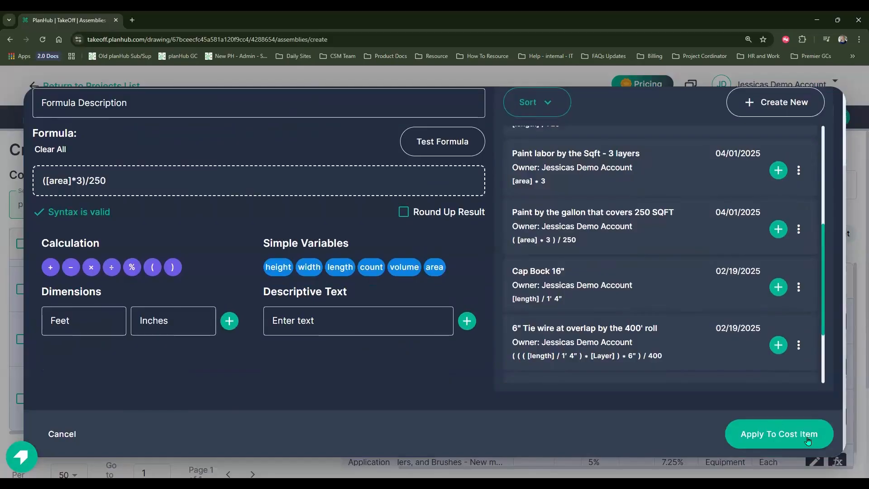
pyautogui.click(806, 438)
pyautogui.click(806, 437)
pyautogui.click(806, 438)
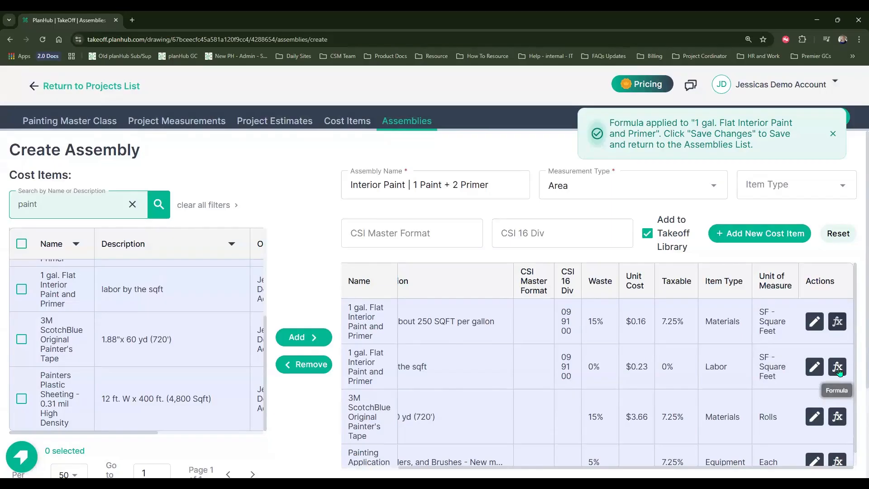
# - Load the library formula "Paint labor by the Sqft - 3 layers" for the paint labor cost item
pyautogui.click(838, 368)
pyautogui.scroll(-2, 778, 307)
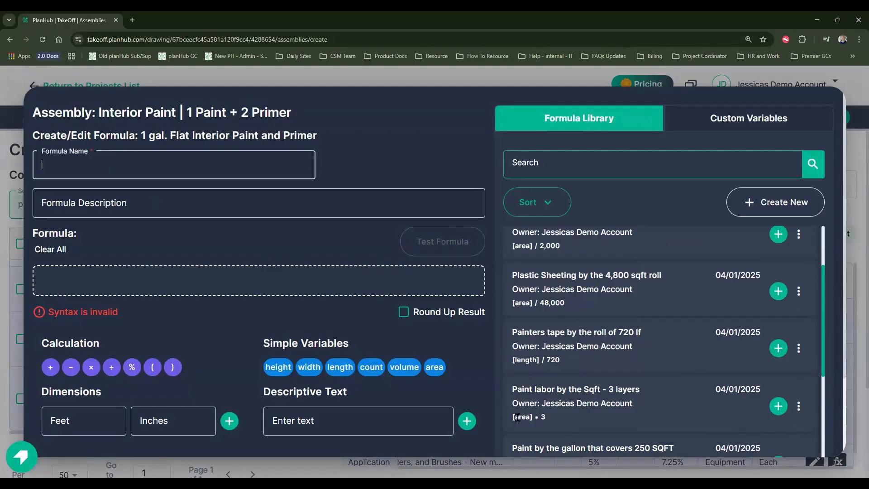
pyautogui.click(779, 406)
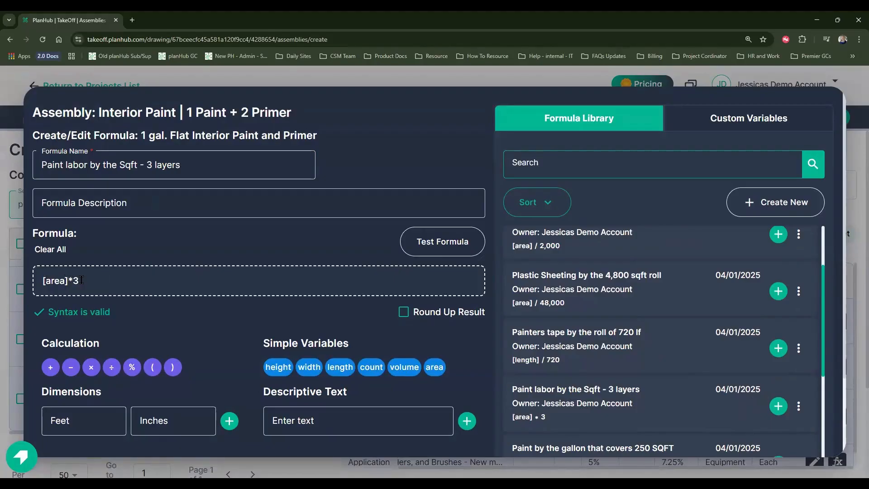
# - Test the labor formula with an area of 3000 and apply it to the labor cost item
pyautogui.scroll(-2, 354, 317)
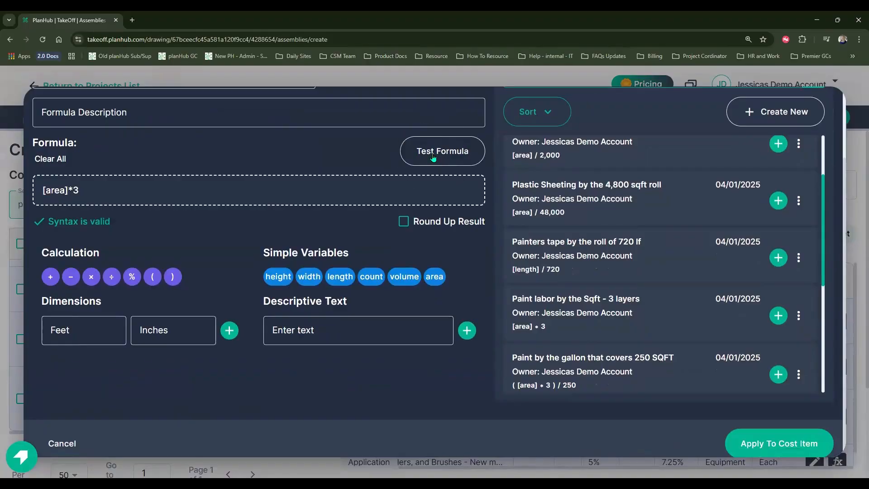
pyautogui.click(433, 157)
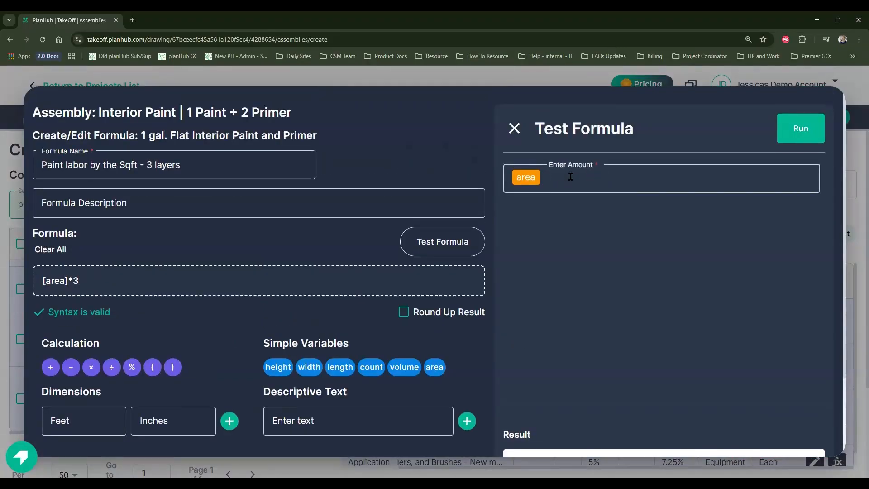
pyautogui.write('3000')
pyautogui.click(802, 130)
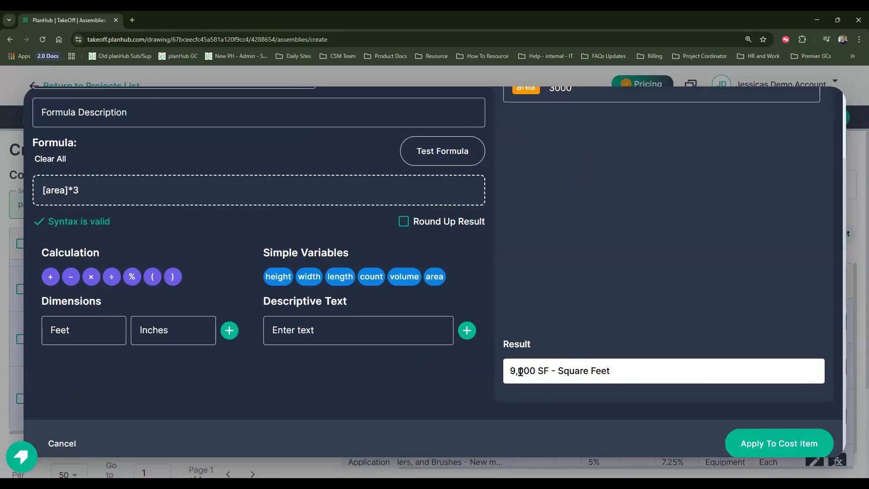
pyautogui.click(781, 448)
pyautogui.click(783, 449)
# - Enter the formula [length]/720 for the 3M ScotchBlue Original Painter's Tape cost item
pyautogui.scroll(-1, 672, 414)
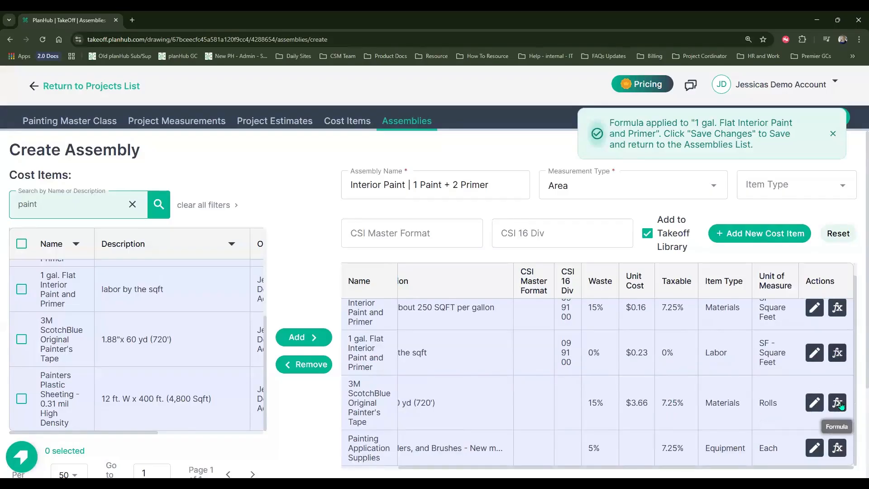
pyautogui.click(839, 403)
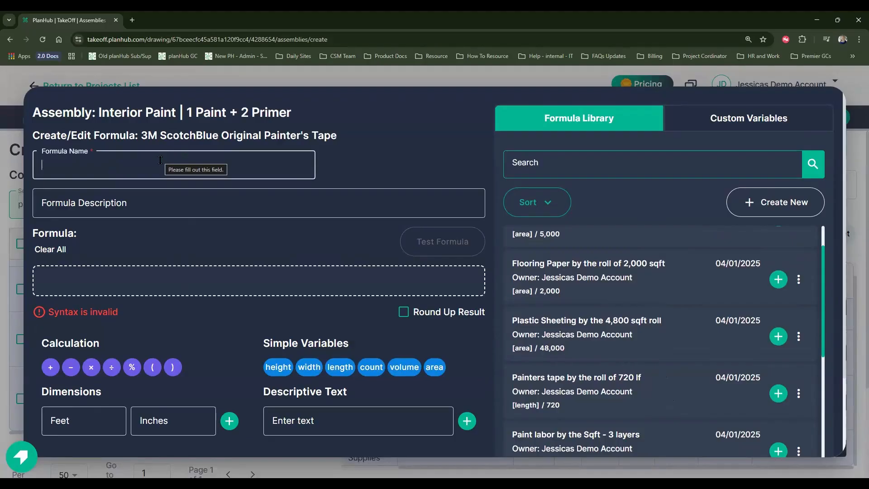
pyautogui.click(344, 371)
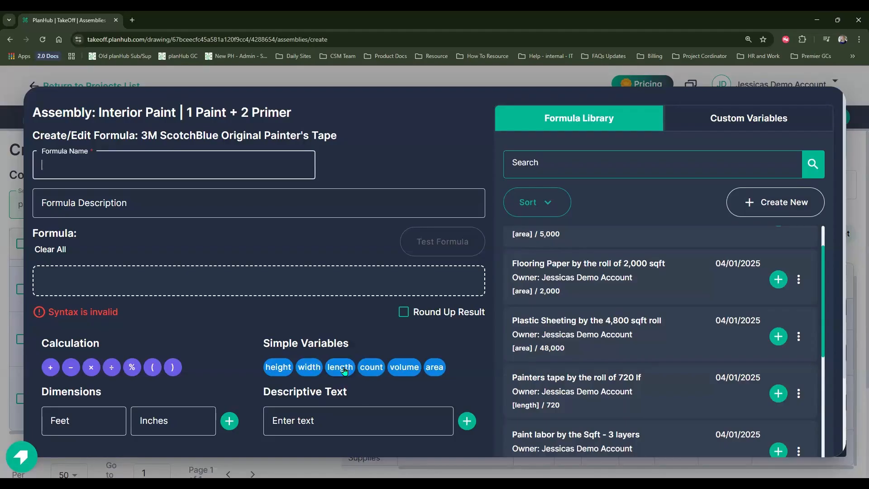
pyautogui.click(345, 370)
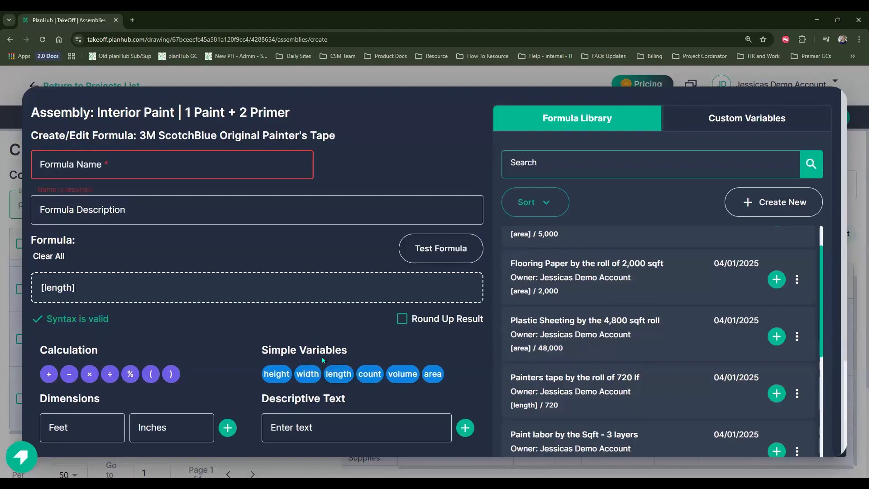
pyautogui.press('ctrl')
pyautogui.press('ctrl')
pyautogui.press('ctrl')
pyautogui.write('/720')
pyautogui.scroll(1, 613, 337)
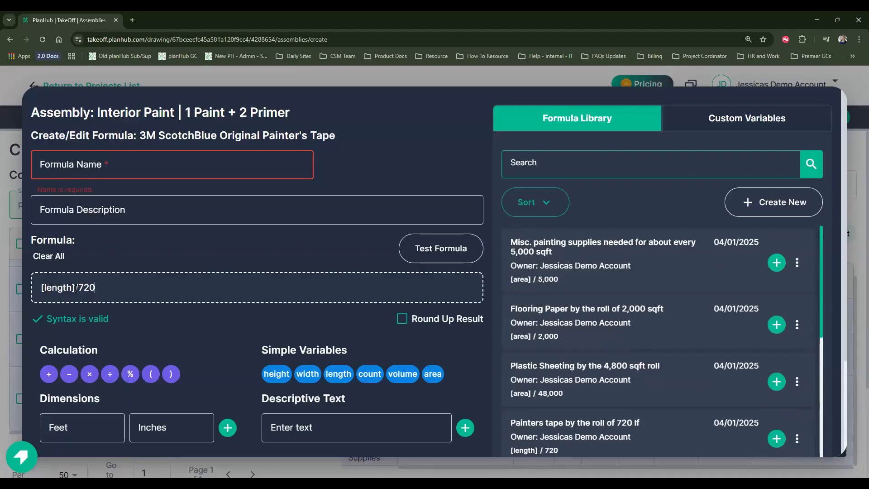
pyautogui.scroll(-2, 610, 319)
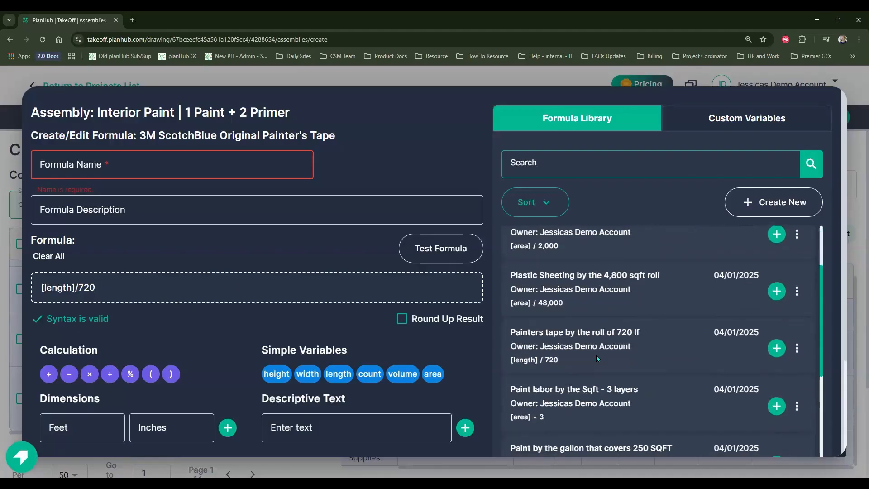
pyautogui.scroll(-3, 506, 345)
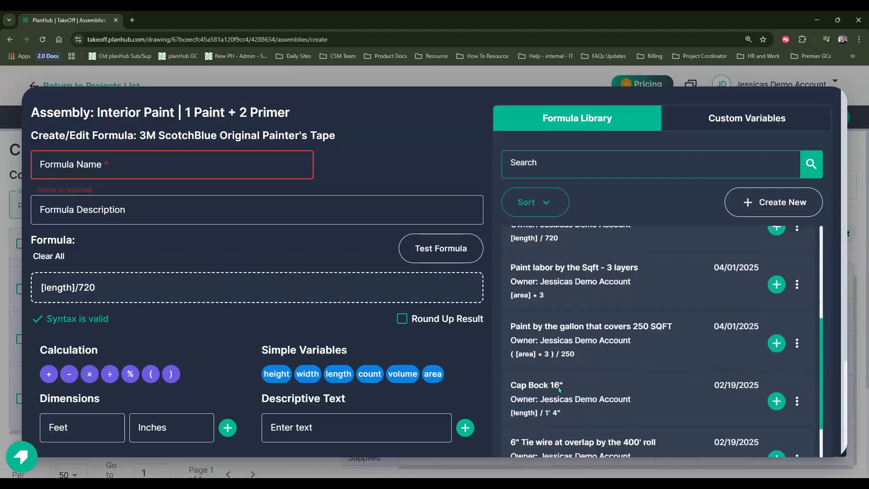
pyautogui.moveTo(577, 338); pyautogui.dragTo(513, 343)
pyautogui.press('ctrl')
pyautogui.press('ctrl')
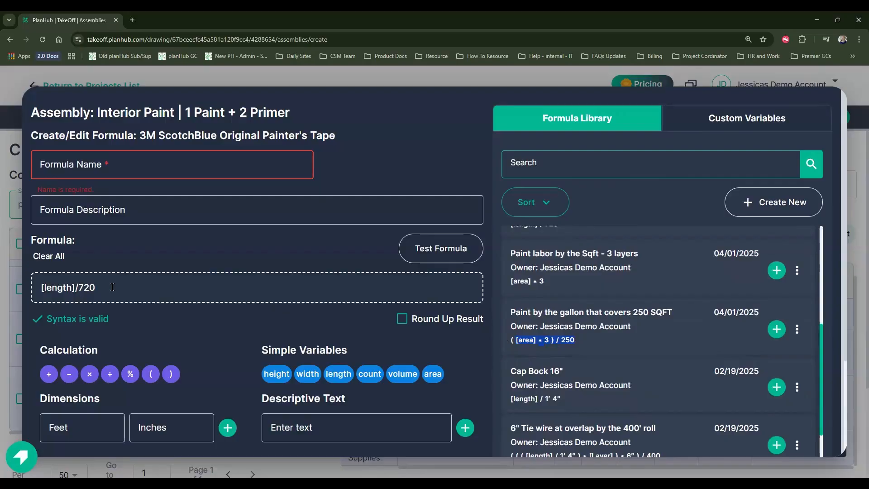
# - Name the tape formula "Apinters Tape by the 720 LF roll", save it to the library and apply it to the cost item
pyautogui.click(189, 162)
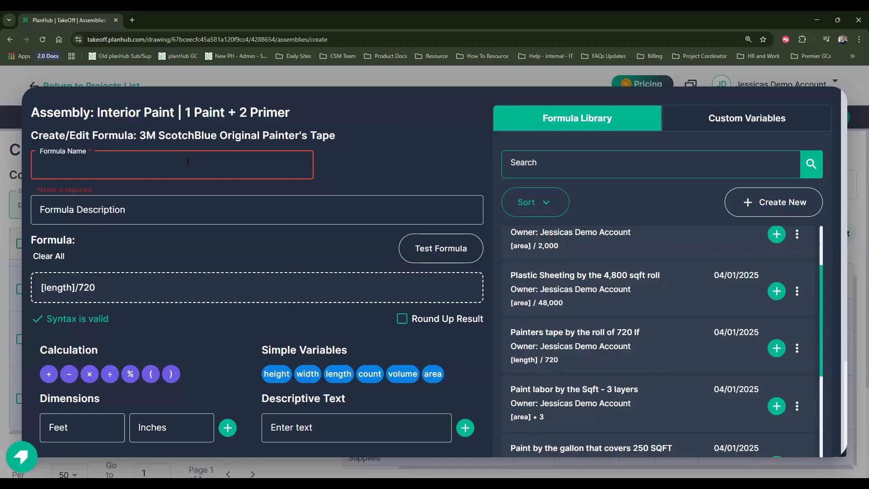
pyautogui.write('Apinters ')
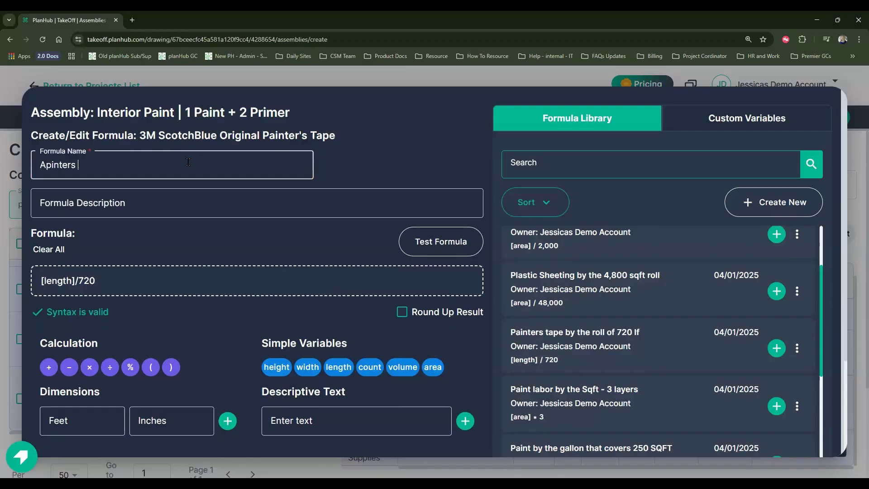
pyautogui.write('Tape by the 720 LF roll')
pyautogui.scroll(-2, 423, 294)
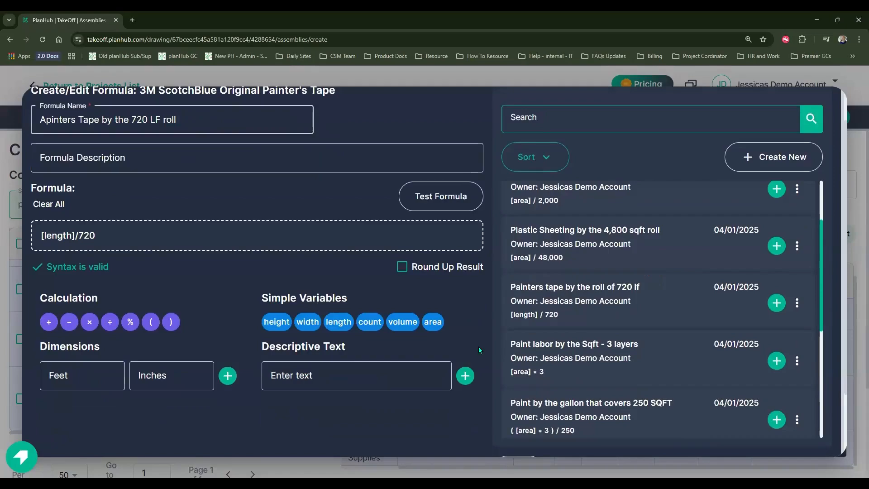
pyautogui.scroll(-1, 480, 349)
pyautogui.click(520, 386)
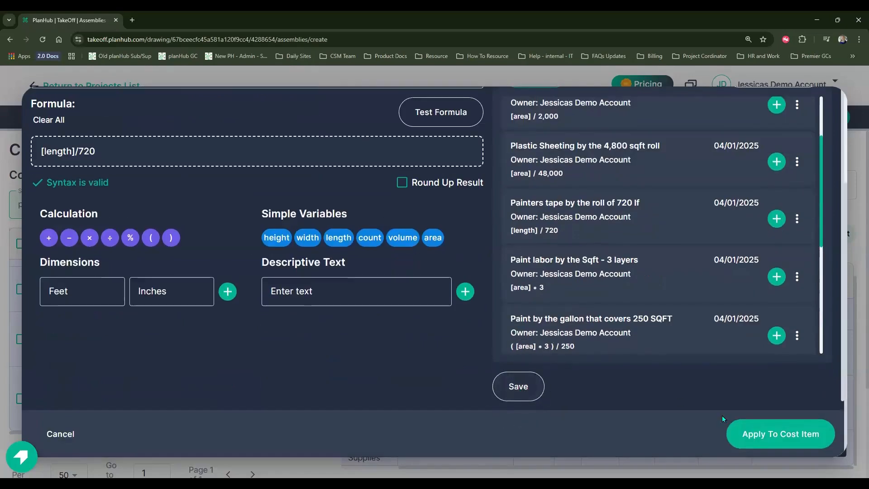
pyautogui.click(776, 443)
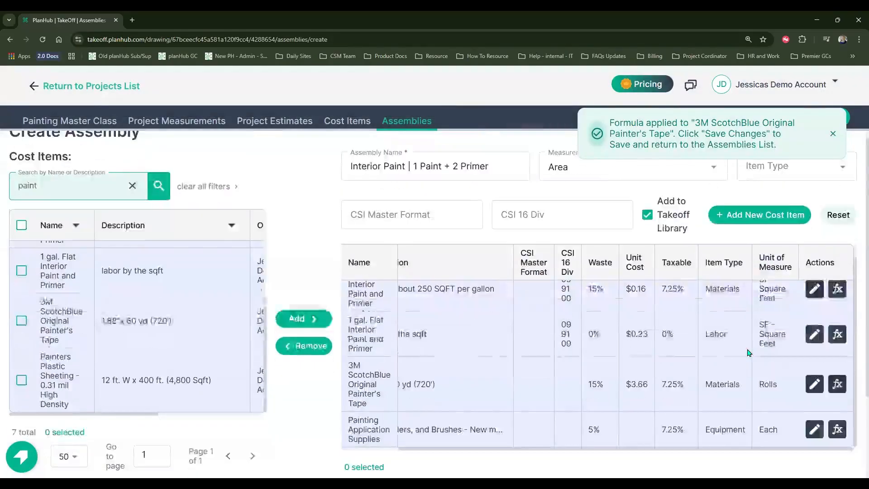
# - Start a formula for the Painting Application Supplies cost item and name it "Painint Application Supplies"
pyautogui.scroll(-3, 394, 325)
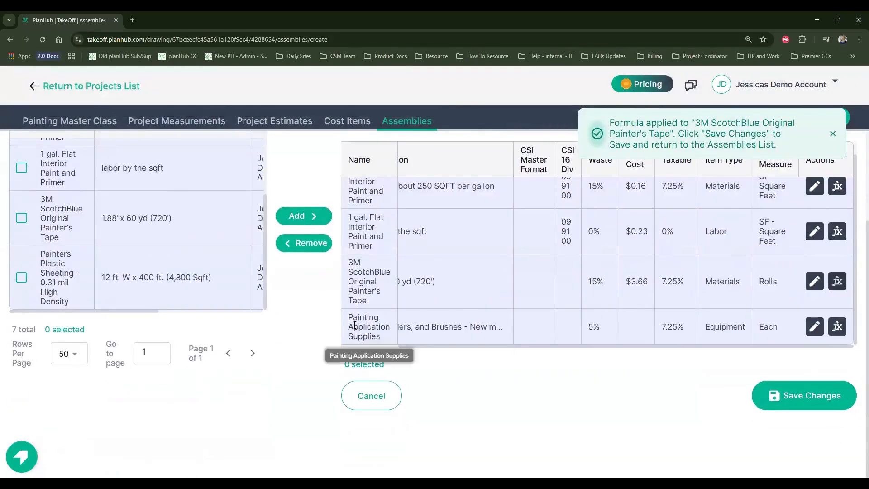
pyautogui.click(840, 328)
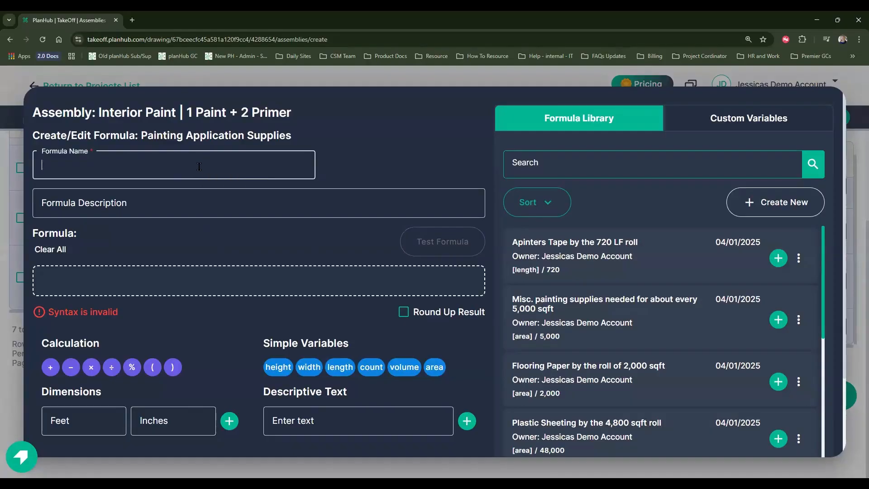
pyautogui.write('Painint Application ')
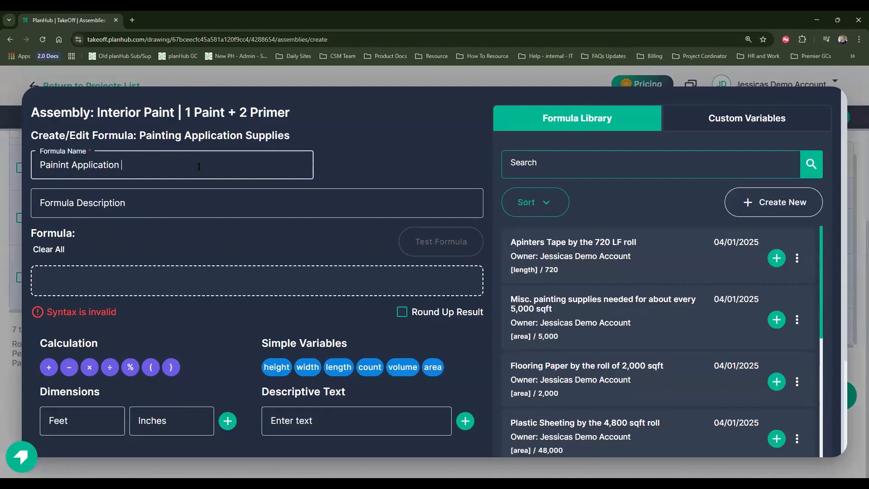
pyautogui.write('Supplyiesies')
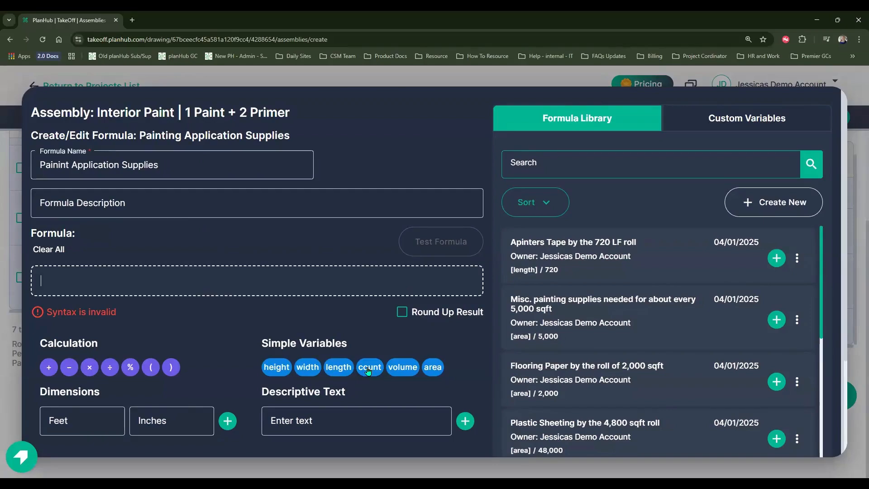
pyautogui.press('ctrl')
pyautogui.press('ctrl')
pyautogui.press('ctrl')
pyautogui.press('ctrl')
pyautogui.press('ctrl')
pyautogui.press('ctrl')
# - Create and save a custom variable named "one per project" without a default value
pyautogui.click(763, 123)
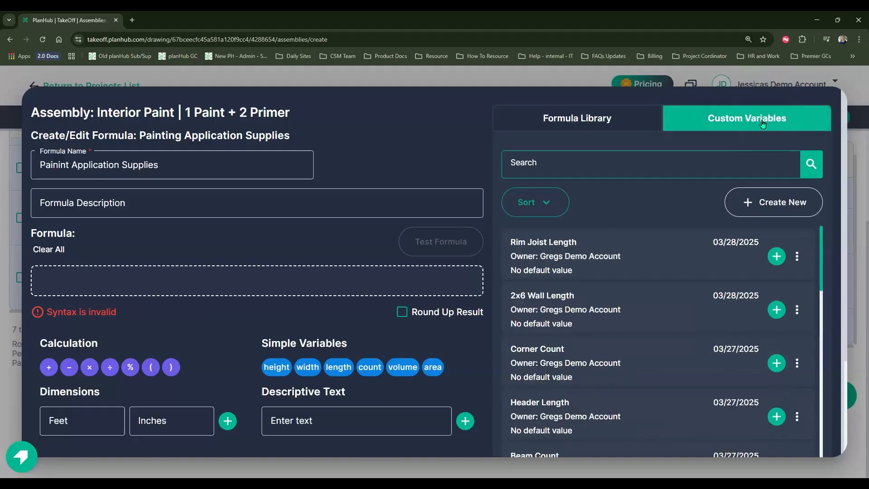
pyautogui.press('ctrl')
pyautogui.press('ctrl')
pyautogui.click(790, 202)
pyautogui.click(586, 189)
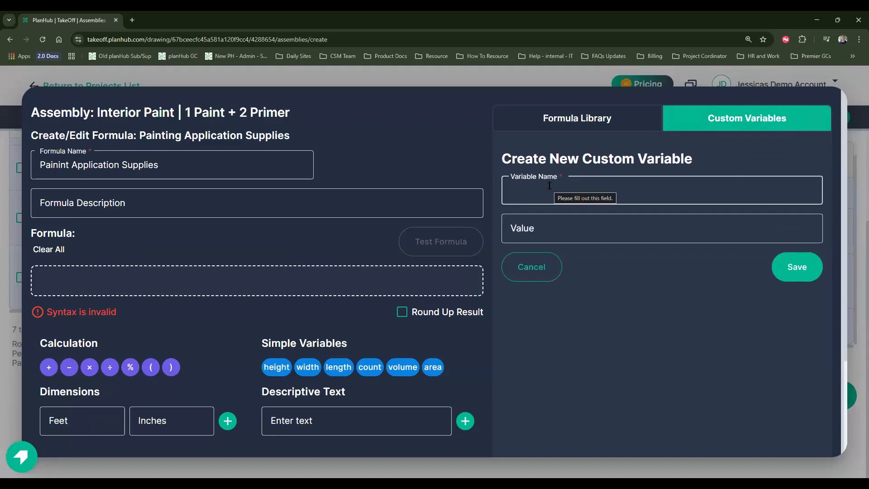
pyautogui.write('one per ')
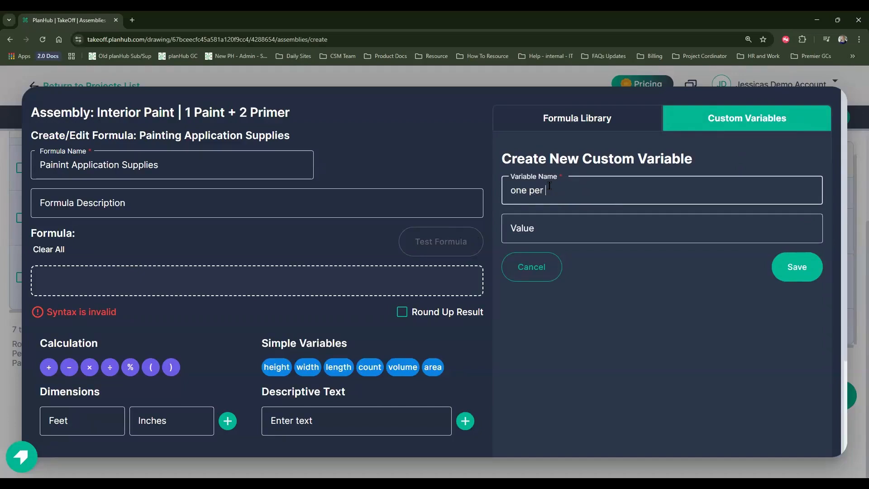
pyautogui.write('project')
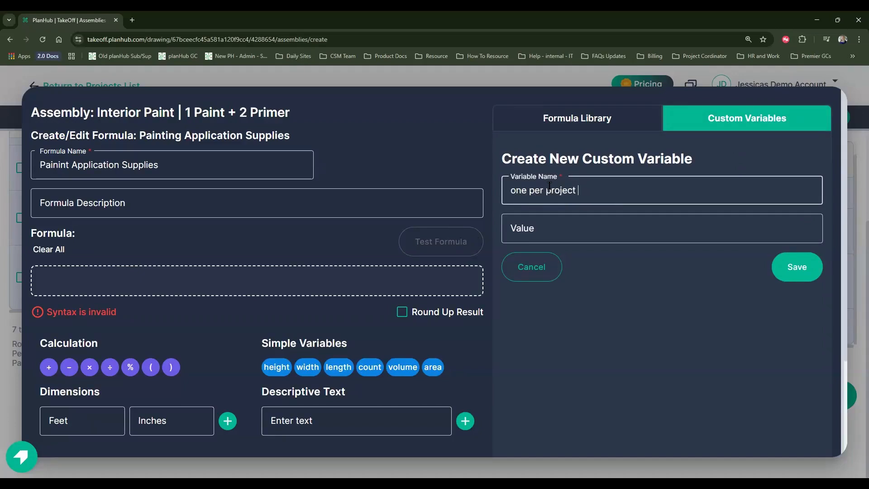
pyautogui.click(782, 259)
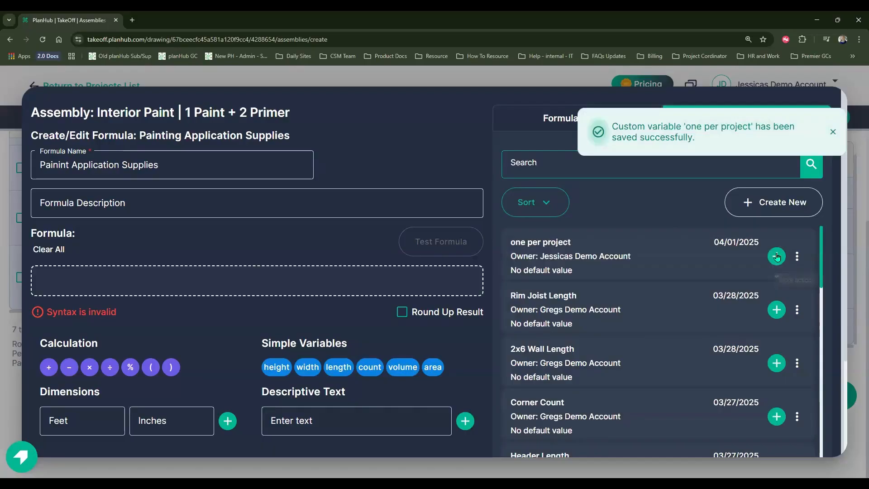
# - Use the "one per project" variable as the supplies formula, save it and apply it to the Painting Application Supplies cost item
pyautogui.click(777, 256)
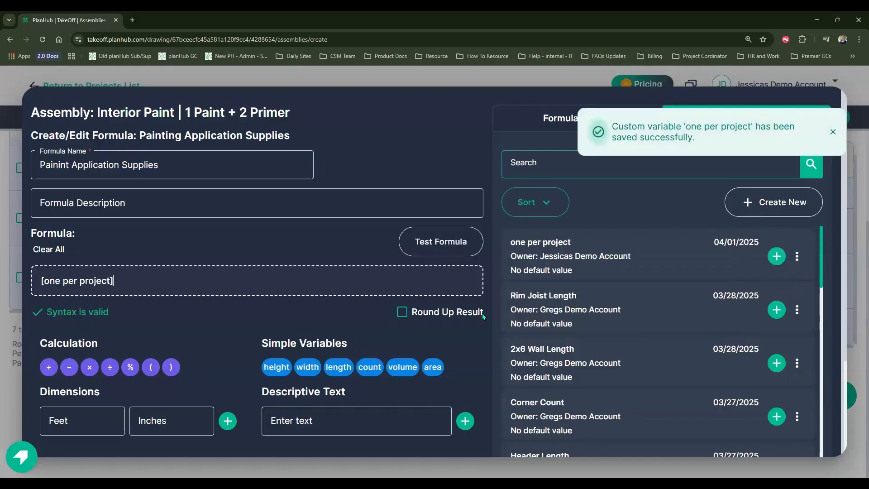
pyautogui.scroll(-1, 480, 336)
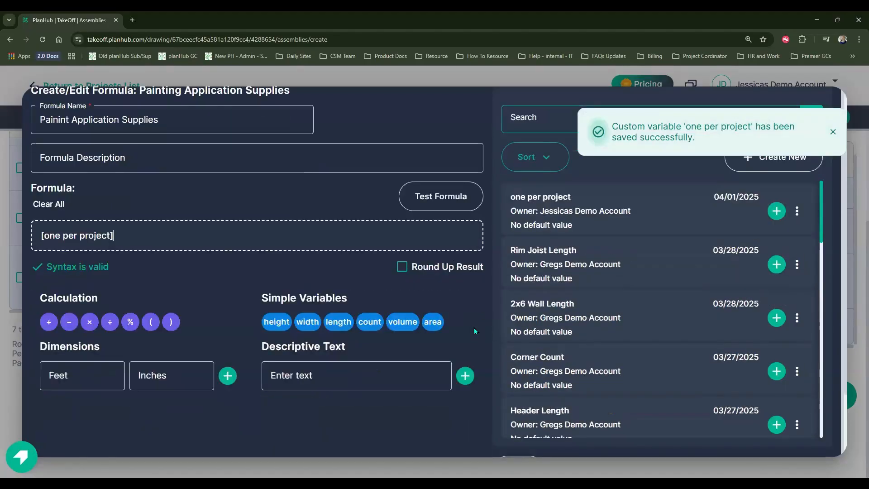
pyautogui.scroll(-2, 475, 328)
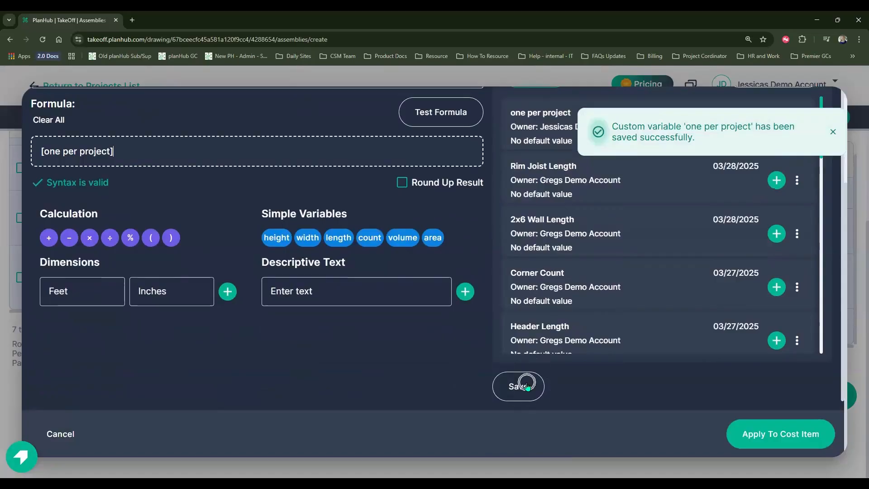
pyautogui.click(524, 386)
pyautogui.click(787, 437)
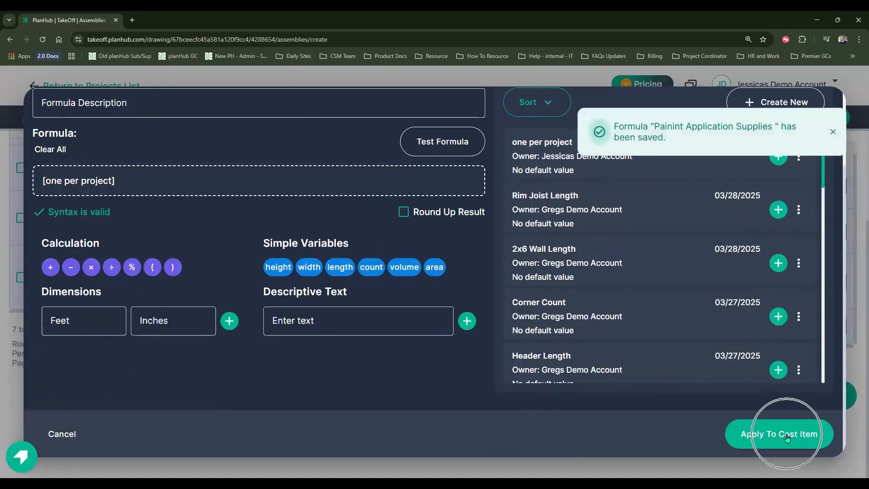
pyautogui.click(788, 437)
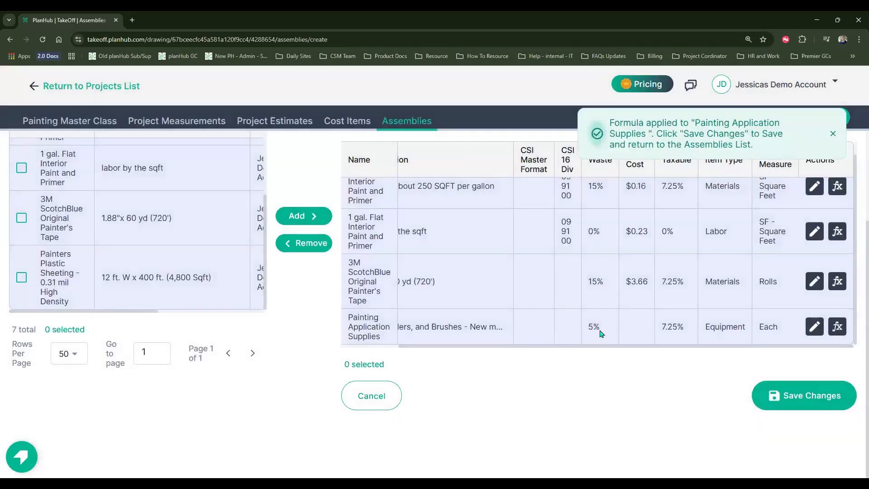
# - Set the unit cost of Painting Application Supplies to $115 and save the Interior Paint | 1 Paint + 2 Primer assembly
pyautogui.moveTo(659, 346); pyautogui.dragTo(433, 344)
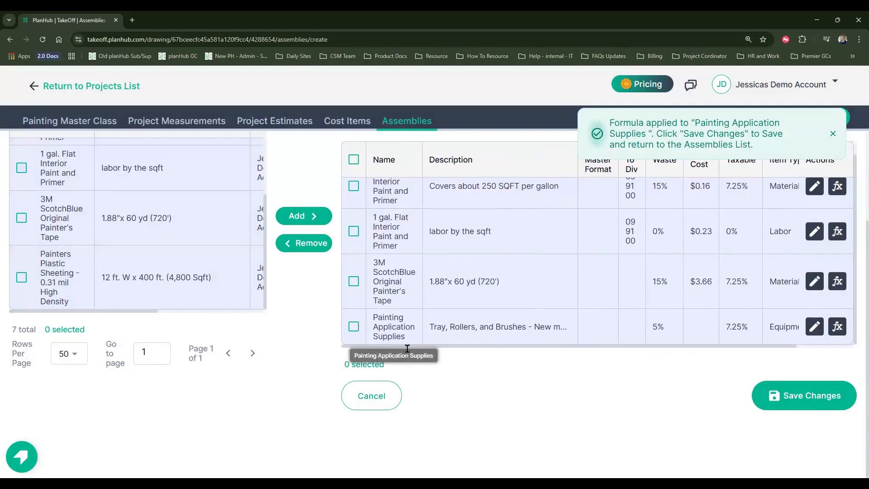
pyautogui.click(834, 134)
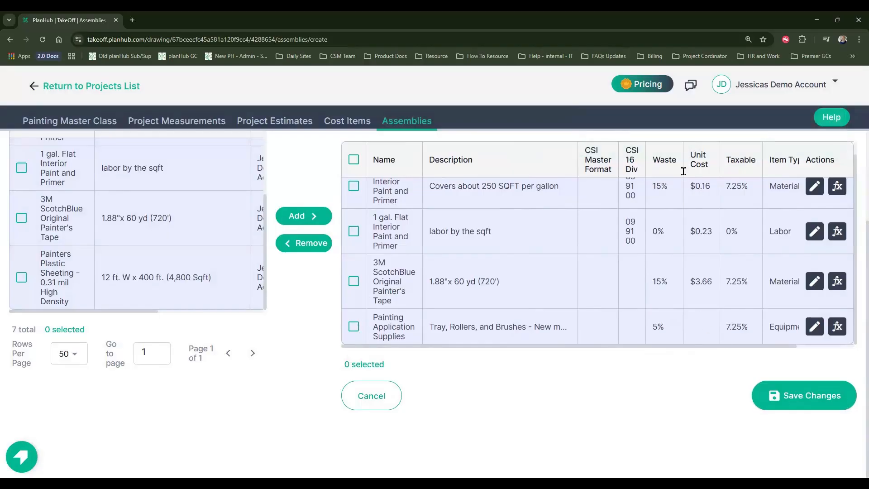
pyautogui.click(816, 326)
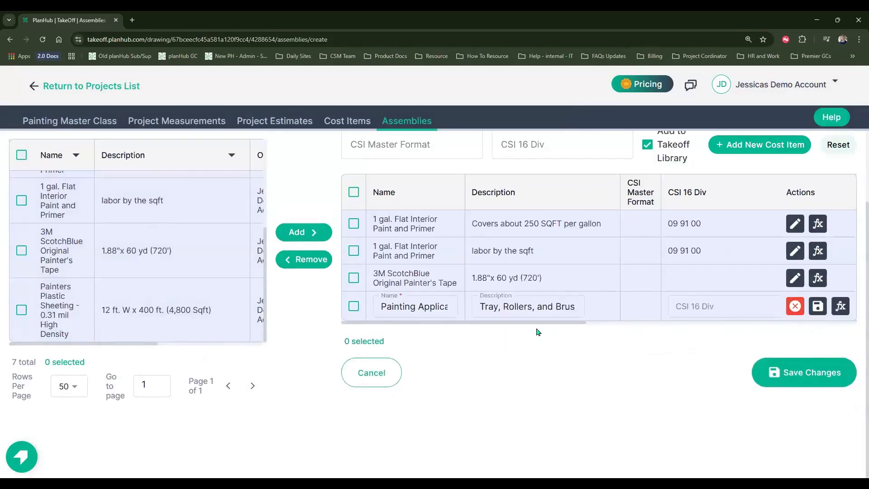
pyautogui.hscroll(5, 612, 324)
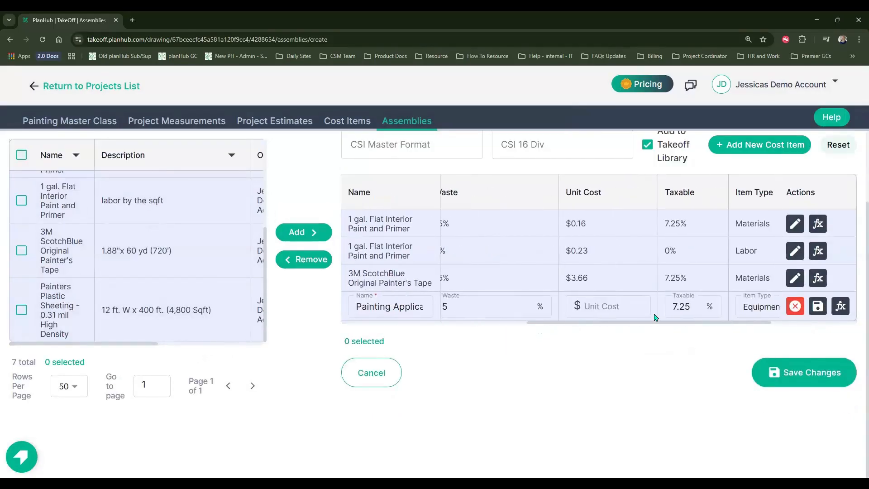
pyautogui.click(607, 307)
pyautogui.write('115')
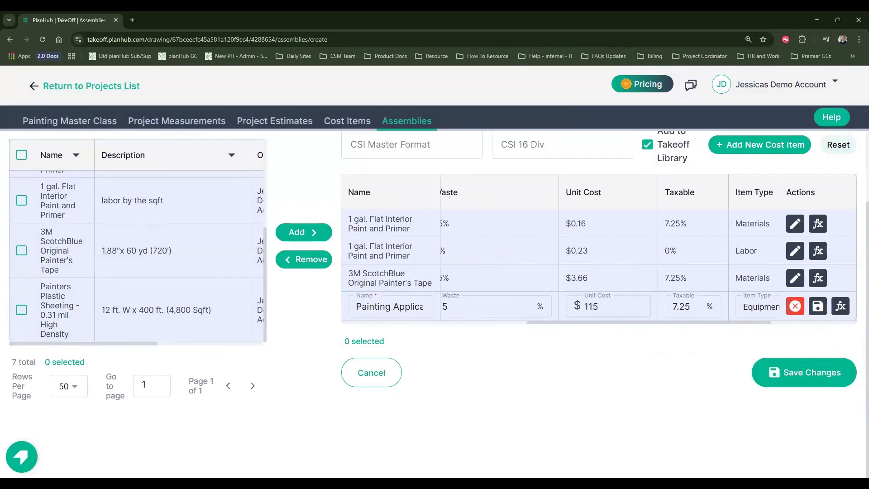
pyautogui.click(817, 308)
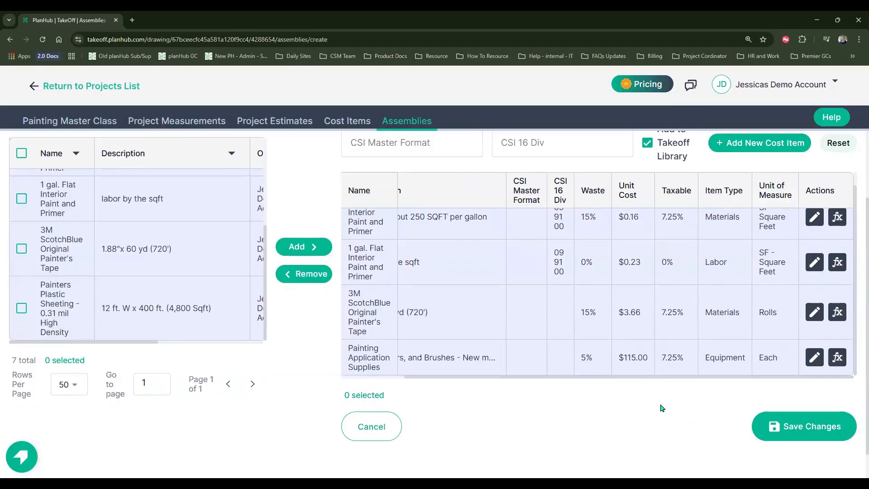
pyautogui.click(815, 436)
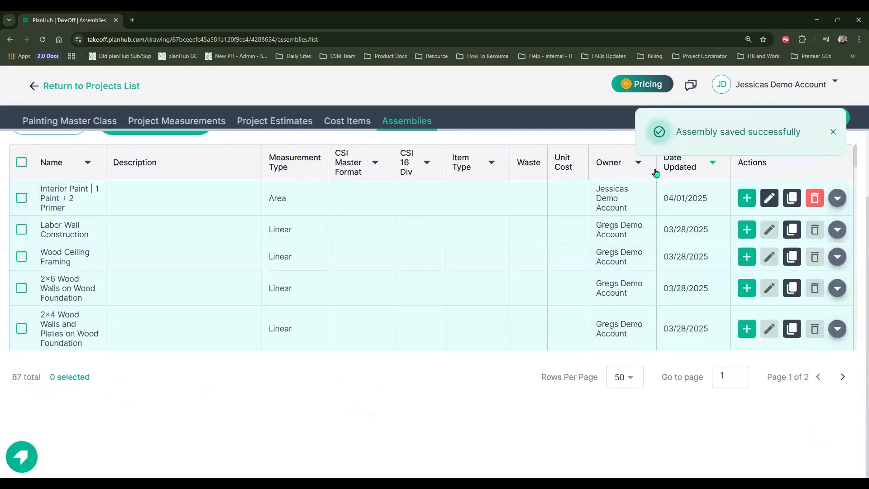
# - Expand the Interior Paint | 1 Paint + 2 Primer assembly in the list and review its cost items
pyautogui.click(838, 204)
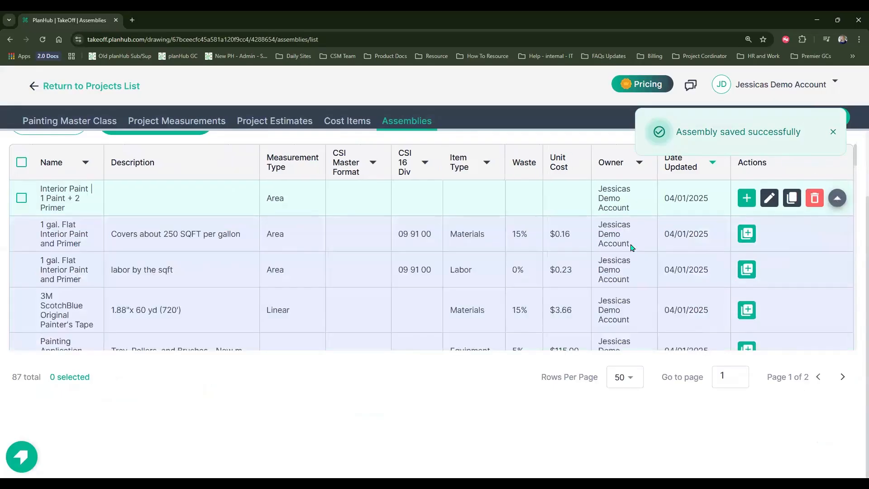
pyautogui.scroll(-2, 632, 247)
pyautogui.scroll(2, 632, 248)
pyautogui.click(832, 133)
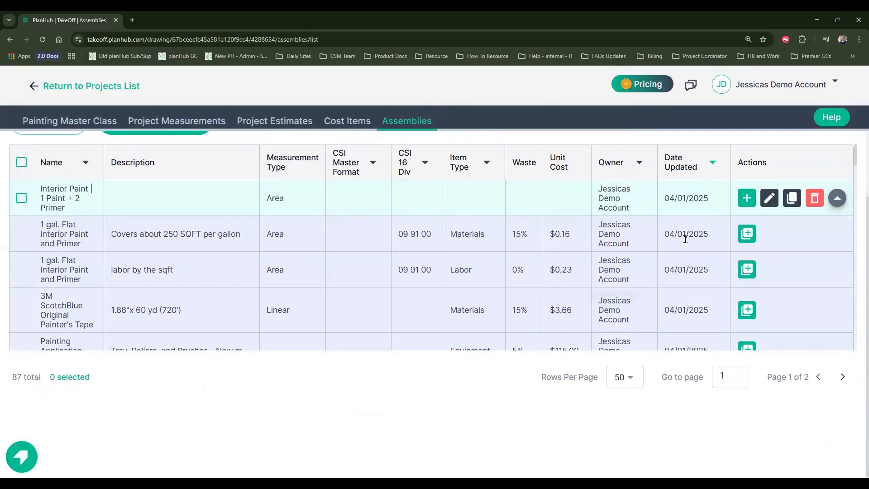
pyautogui.scroll(-2, 689, 245)
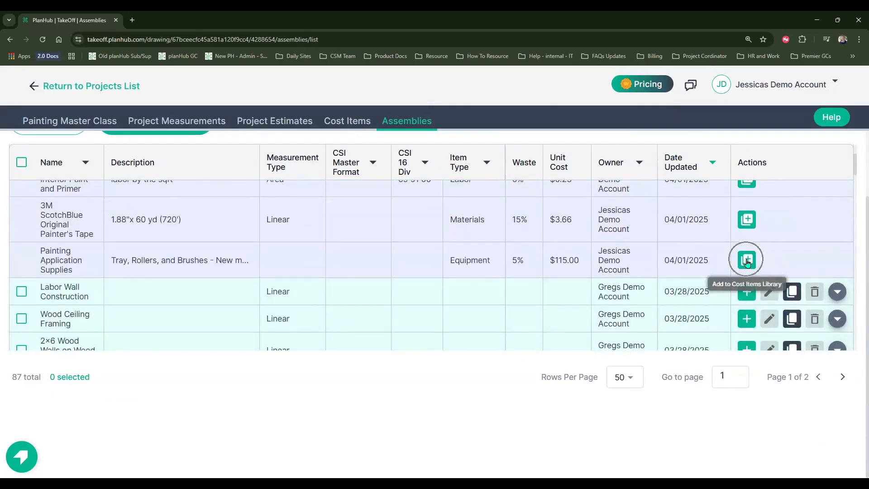
pyautogui.click(747, 261)
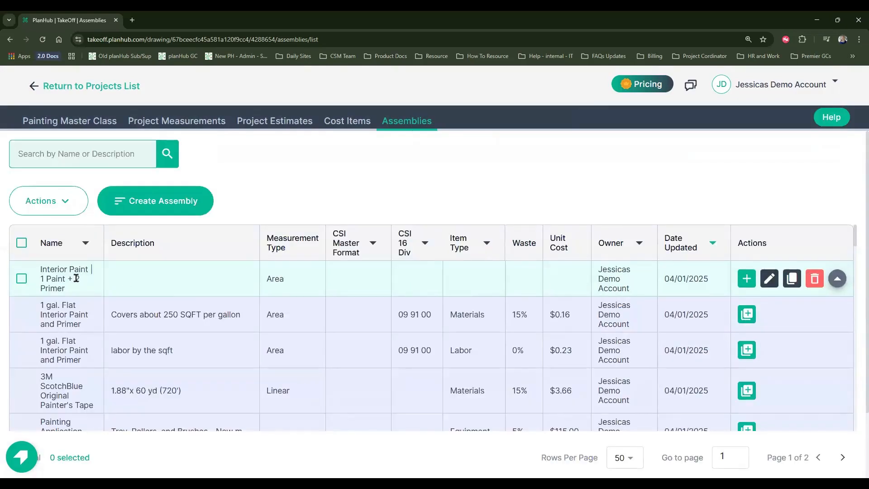
pyautogui.press('ctrl')
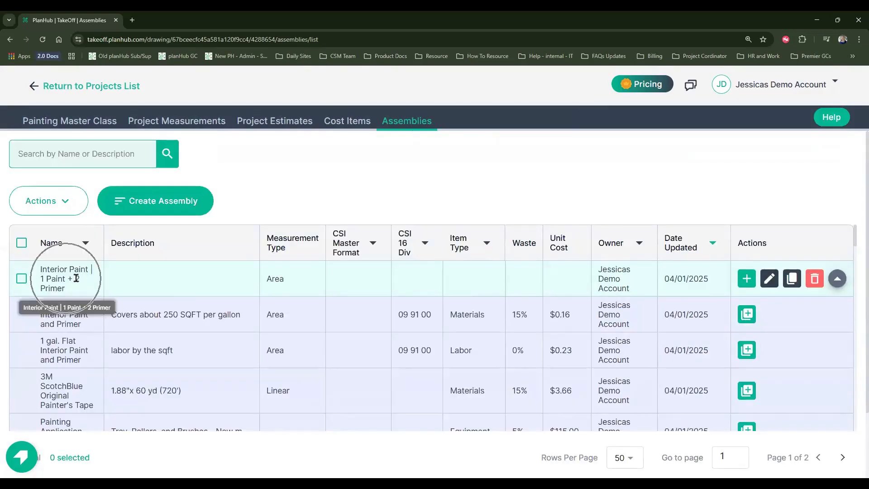
pyautogui.press('ctrl')
pyautogui.press('ctrl')
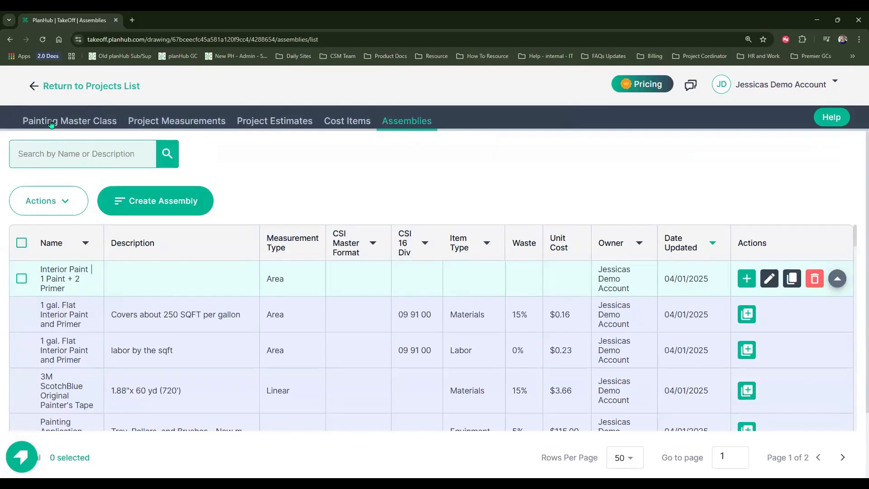
# - Open the Painting Master Class takeoff drawings with their measurements
pyautogui.click(52, 124)
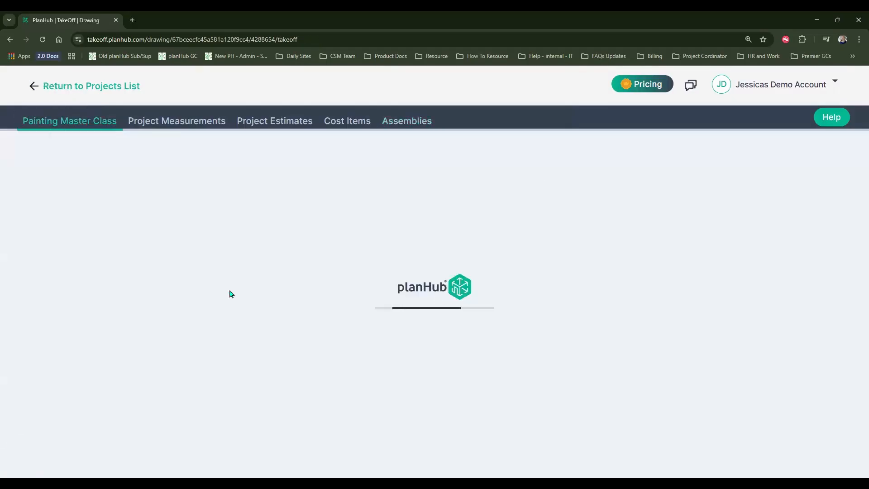
pyautogui.press('ctrl')
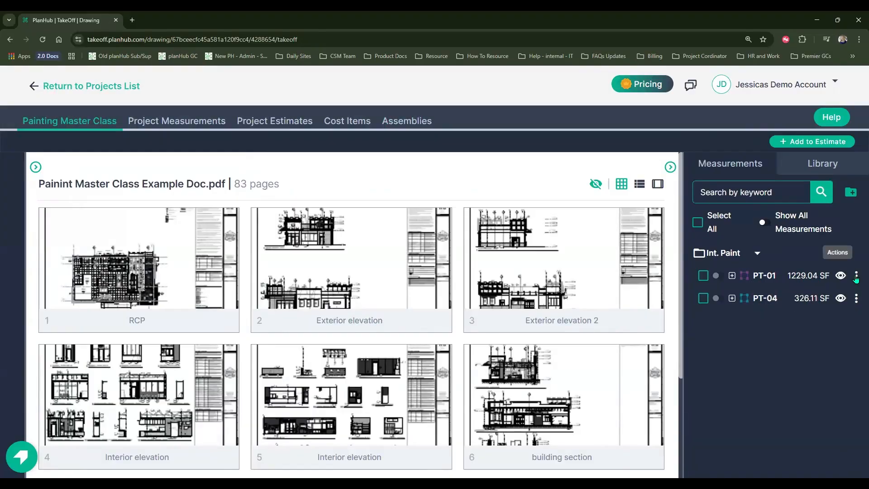
# - Send the PT-01 measurement to an assembly, choosing Interior Paint | 1 Paint + 2 Primer
pyautogui.press('ctrl')
pyautogui.press('ctrl')
pyautogui.click(857, 282)
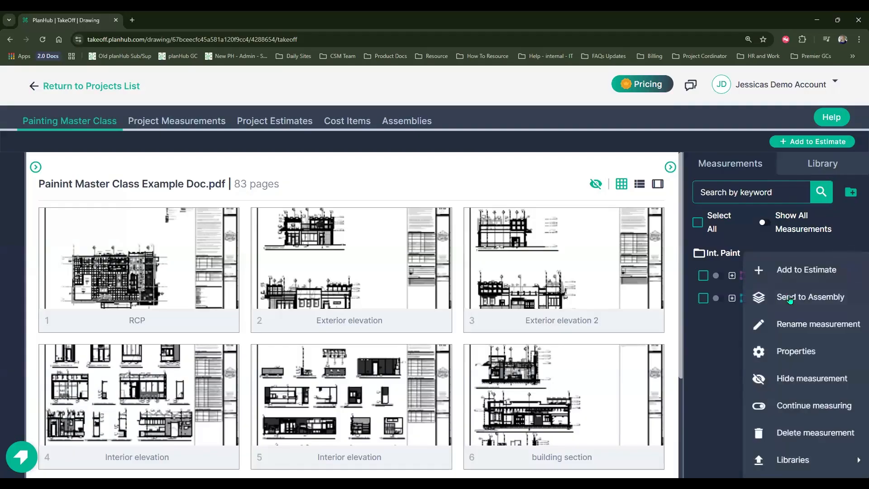
pyautogui.press('ctrl')
pyautogui.press('ctrl')
pyautogui.click(790, 298)
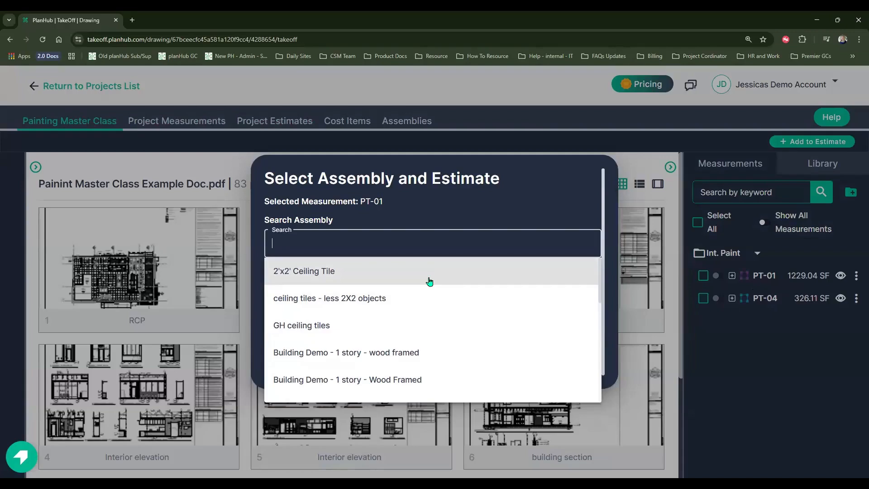
pyautogui.scroll(-5, 430, 282)
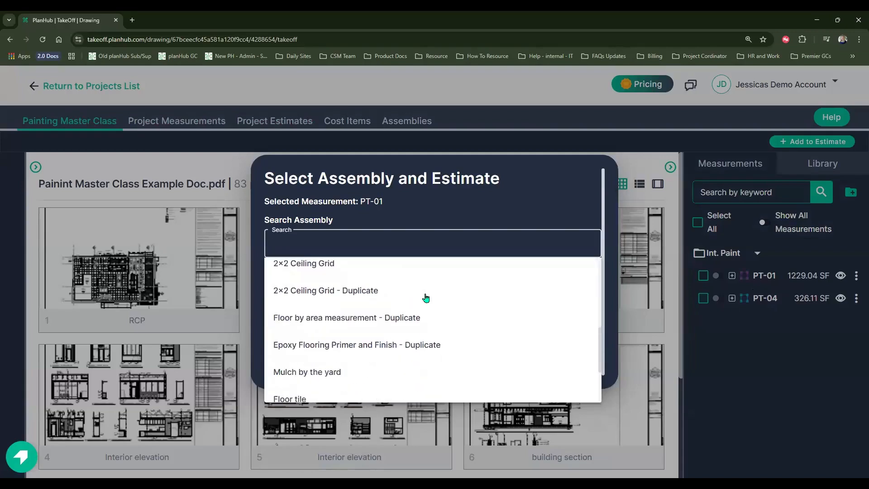
pyautogui.scroll(-3, 426, 297)
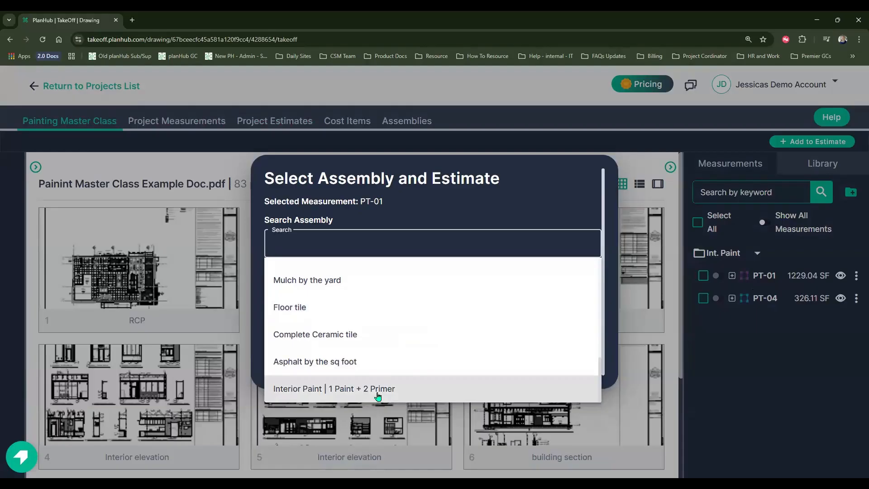
pyautogui.press('ctrl')
pyautogui.press('ctrl')
pyautogui.press('ctrl')
pyautogui.click(378, 396)
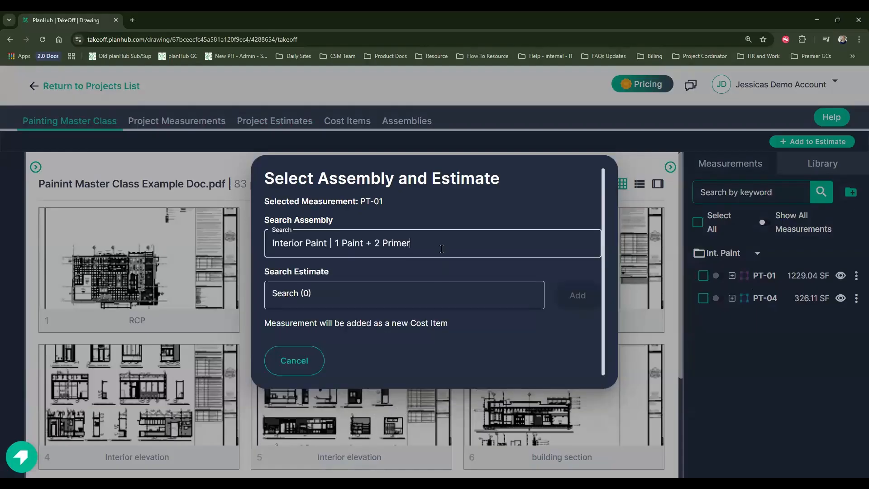
# - Choose to create a new estimate for the PT-01 assembly and add the assembly to it
pyautogui.click(414, 292)
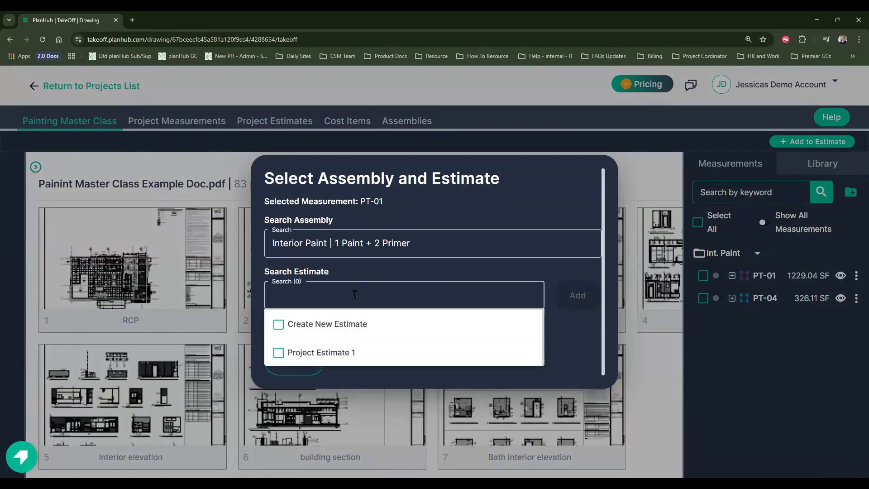
pyautogui.press('ctrl')
pyautogui.press('ctrl')
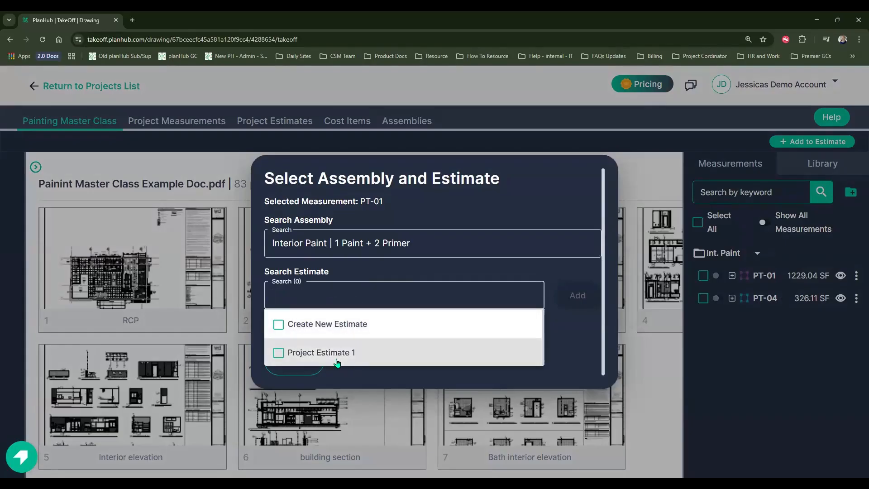
pyautogui.press('ctrl')
pyautogui.press('ctrl')
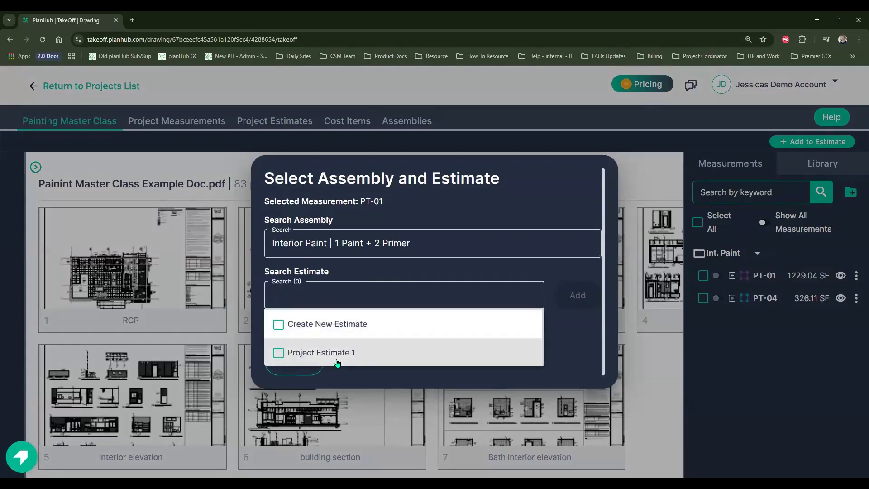
pyautogui.click(351, 332)
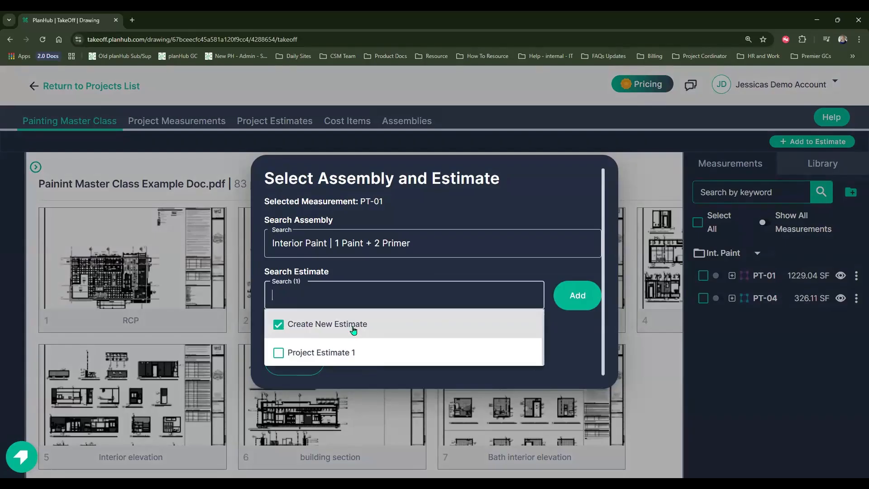
pyautogui.click(588, 299)
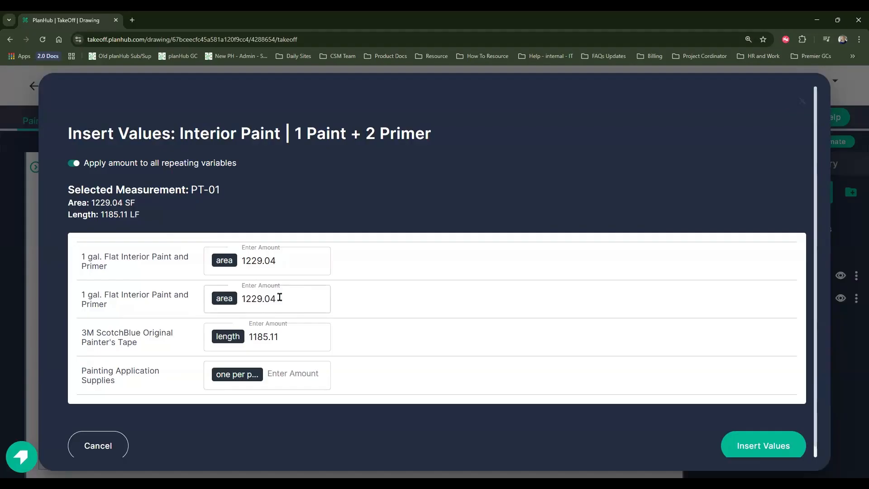
# - Set the "one per project" amount of Painting Application Supplies to 1, insert the PT-01 values and dismiss the notification
pyautogui.click(284, 332)
pyautogui.click(283, 375)
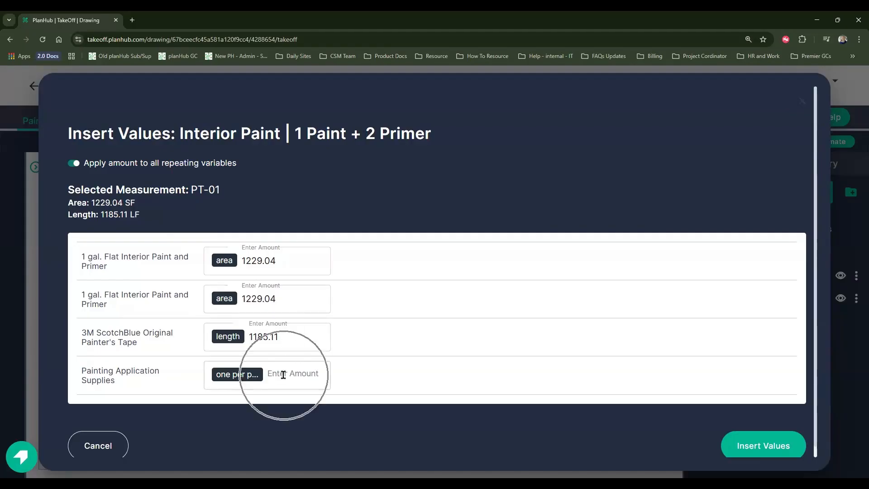
pyautogui.click(283, 375)
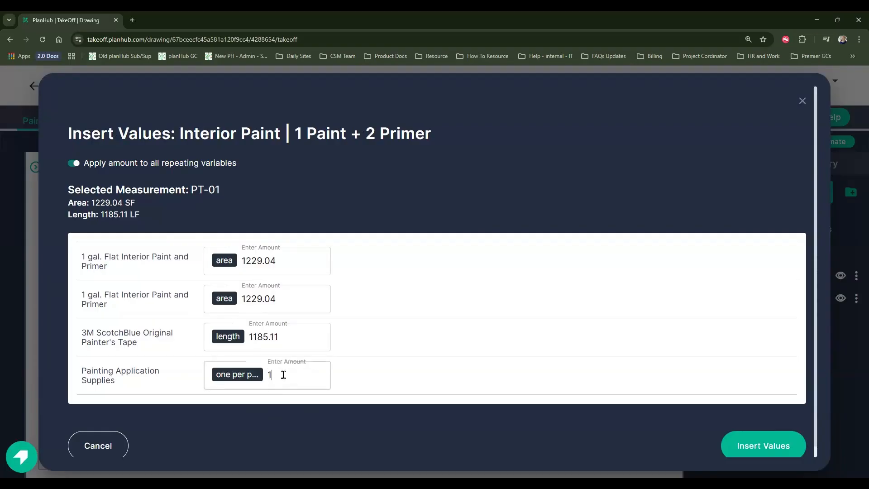
pyautogui.write('1')
pyautogui.click(771, 452)
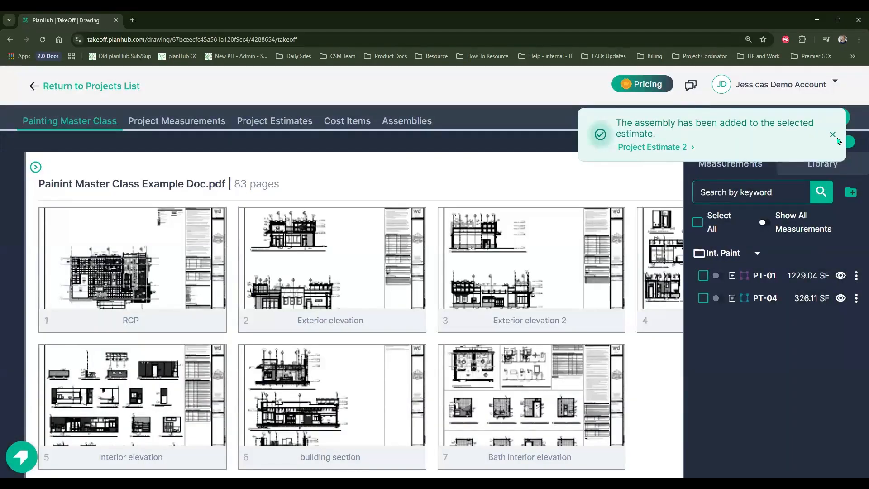
pyautogui.click(834, 137)
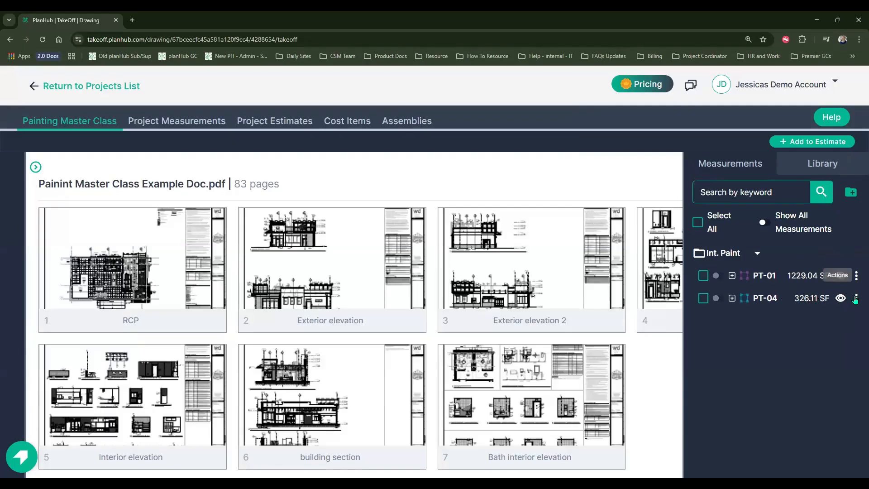
# - Send PT-04 to the Interior Paint | 1 Paint + 2 Primer assembly in Project Estimate 2, leaving the supplies amount empty
pyautogui.click(856, 299)
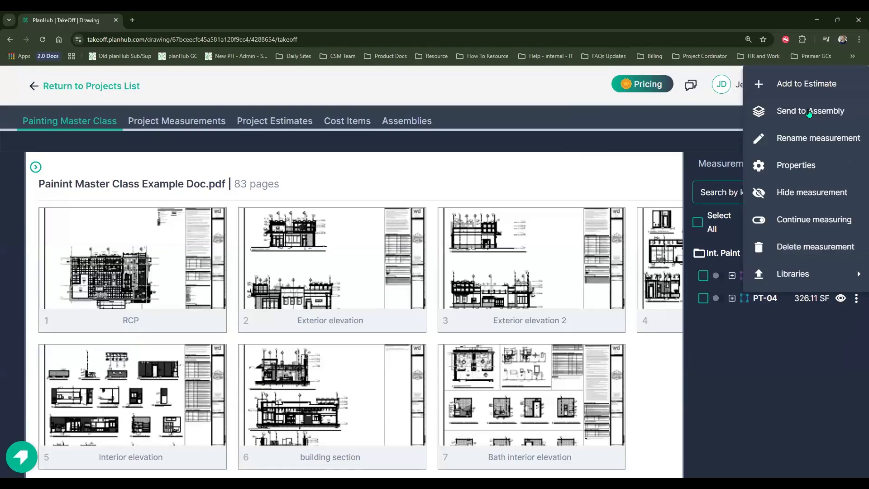
pyautogui.click(809, 114)
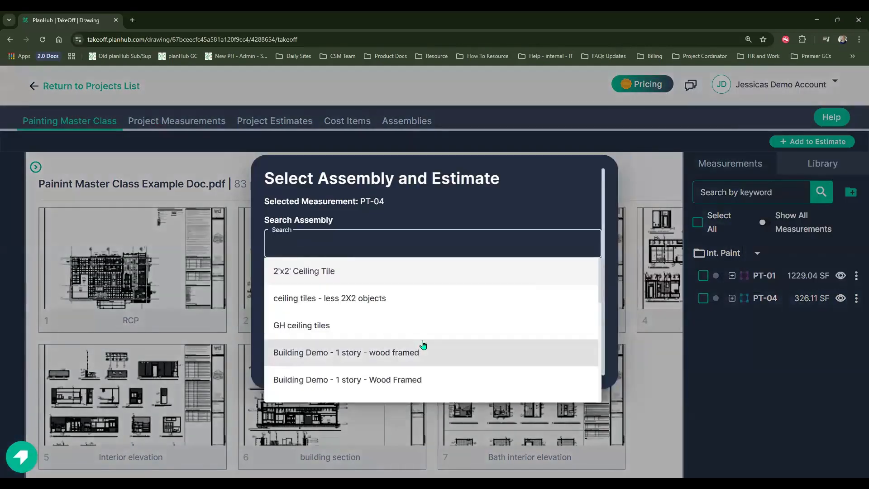
pyautogui.scroll(-5, 412, 371)
pyautogui.scroll(-2, 399, 392)
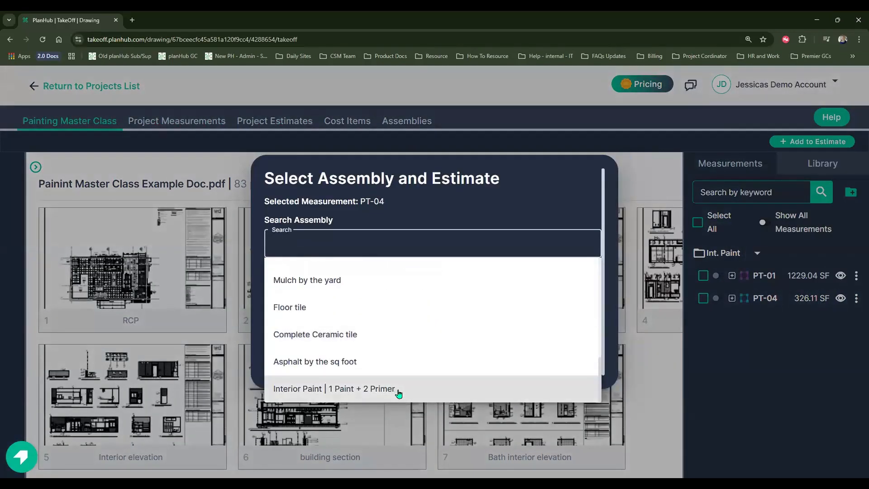
pyautogui.click(398, 389)
pyautogui.click(335, 300)
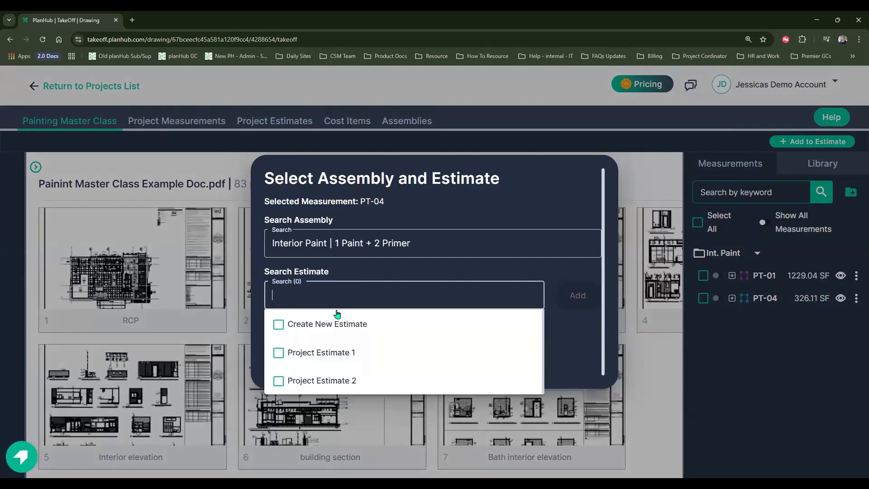
pyautogui.click(333, 382)
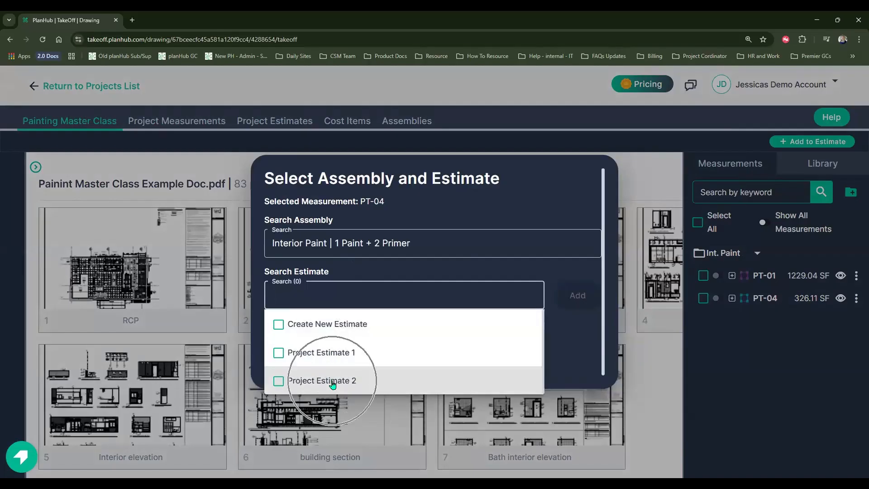
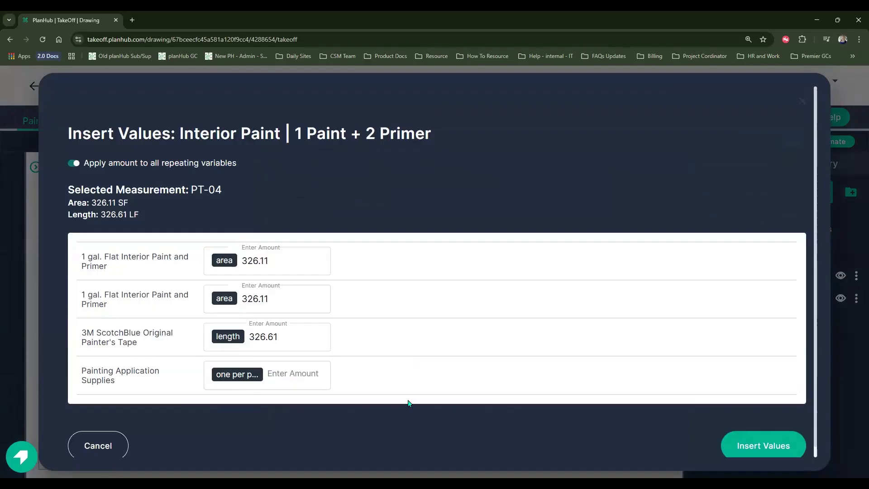
pyautogui.click(767, 448)
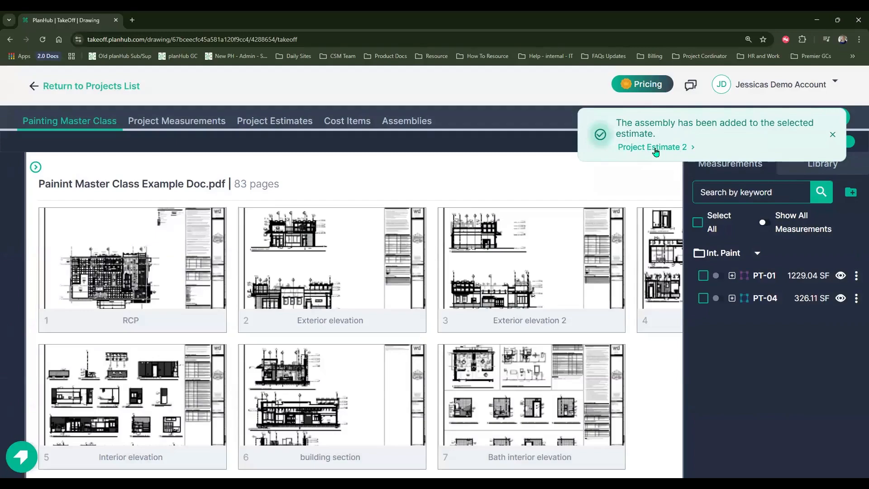
# - Open Project Estimate 2 and expand PT-01 to review its cost items
pyautogui.click(655, 150)
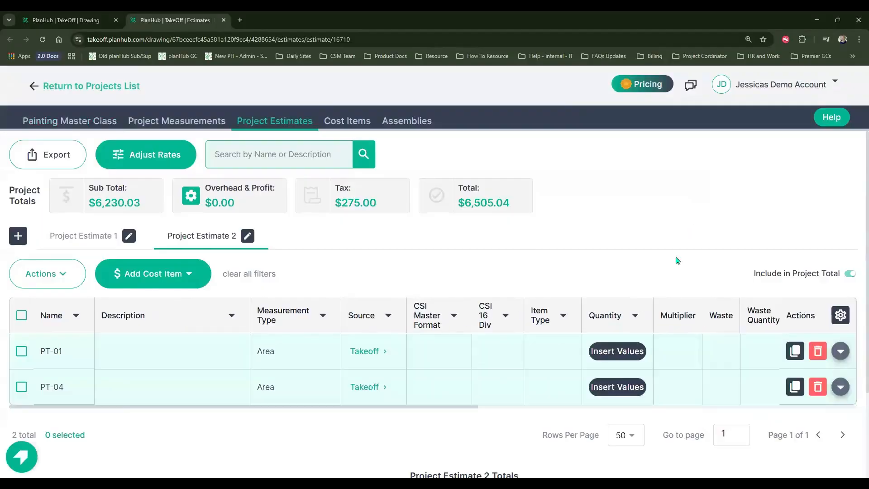
pyautogui.click(841, 352)
pyautogui.scroll(-2, 599, 401)
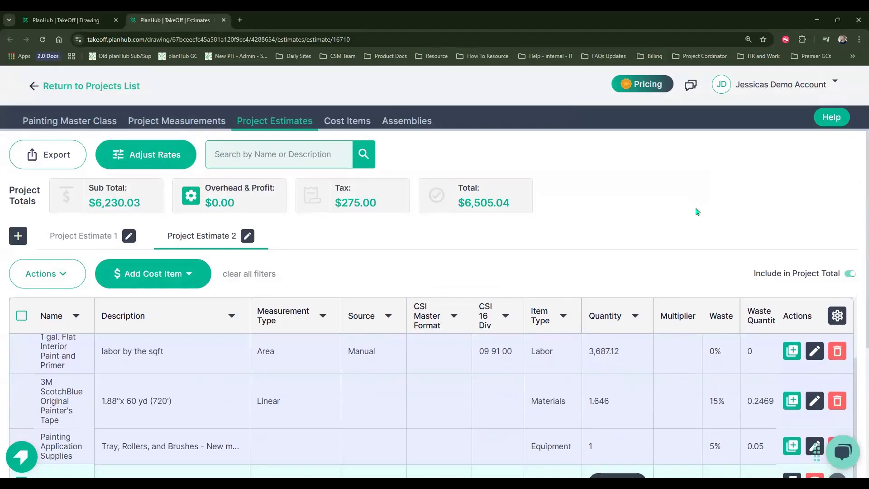
pyautogui.scroll(-1, 395, 453)
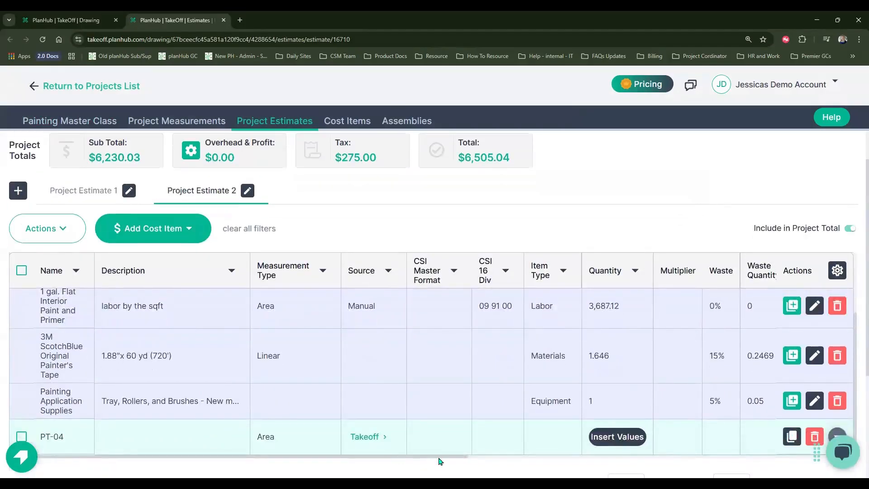
# - Hide the CSI Master Format and CSI 16 Div columns in the estimate table
pyautogui.moveTo(438, 458)
pyautogui.mouseDown()
pyautogui.moveTo(518, 458)
pyautogui.moveTo(439, 457)
pyautogui.mouseUp()
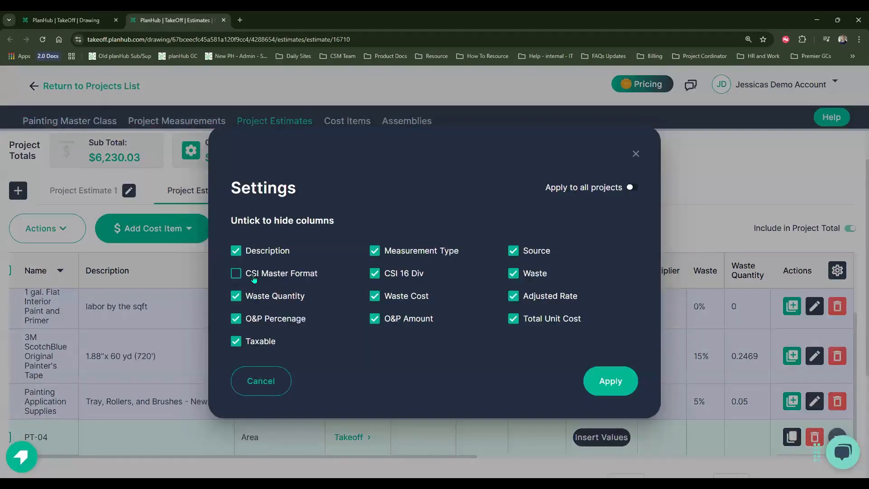
pyautogui.click(375, 274)
pyautogui.click(611, 381)
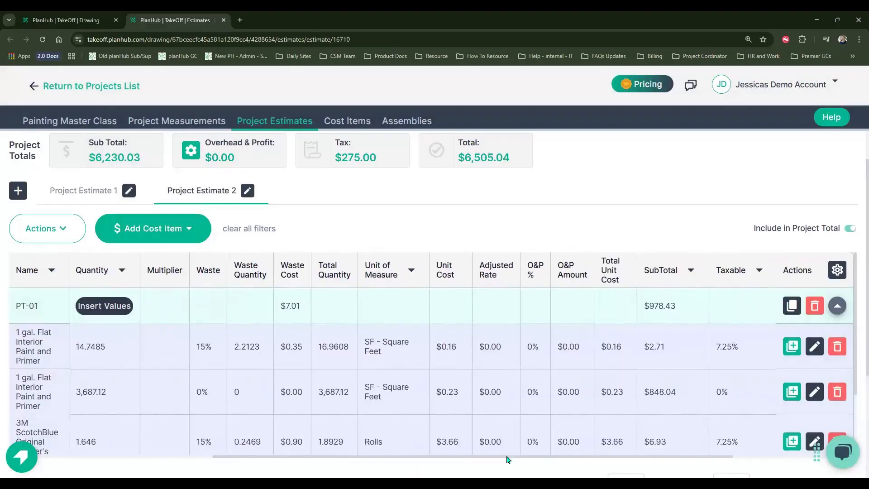
# - Examine the PT-01 total and the total quantity and unit of measure of its paint material item
pyautogui.moveTo(509, 459); pyautogui.dragTo(656, 461)
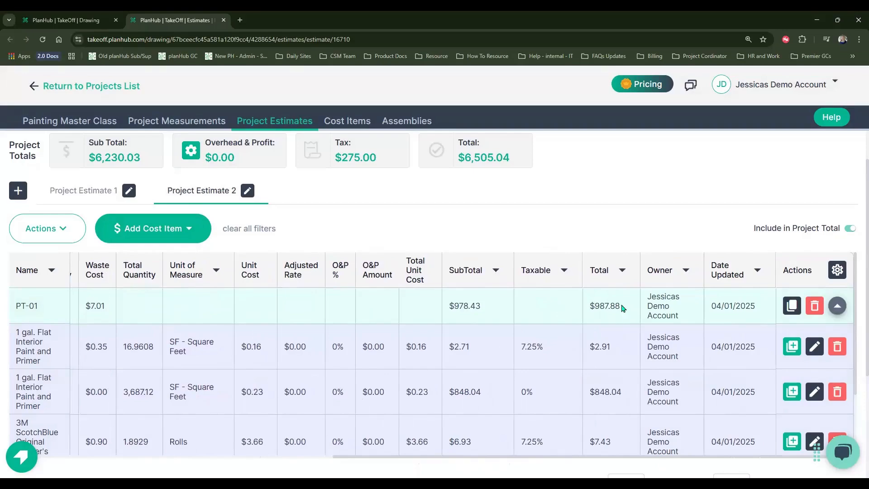
pyautogui.hscroll(-5, 323, 348)
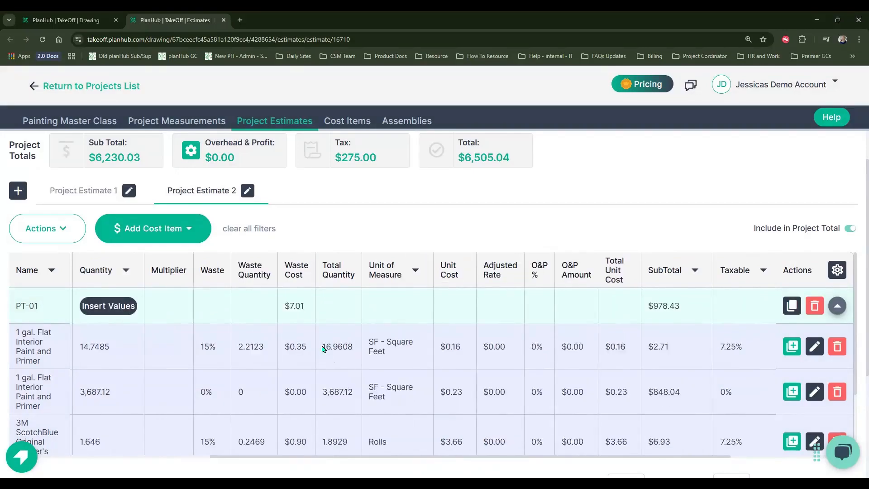
pyautogui.moveTo(328, 345); pyautogui.dragTo(339, 345)
pyautogui.moveTo(370, 341); pyautogui.dragTo(400, 355)
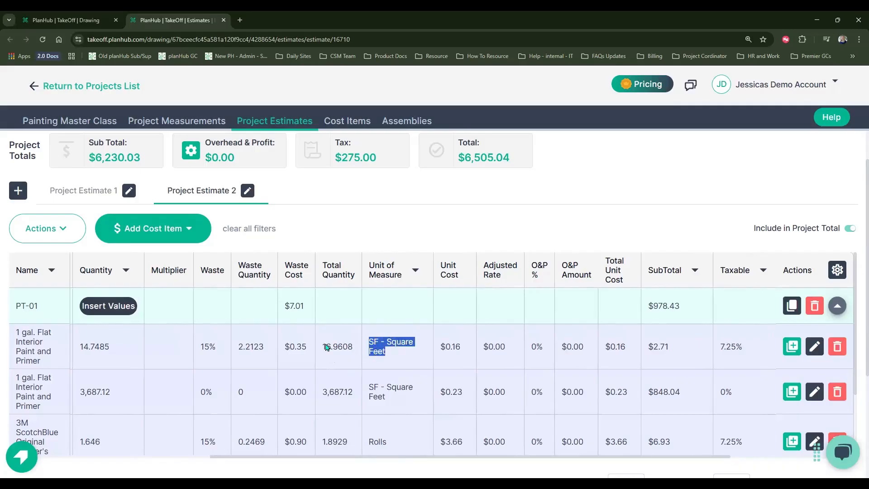
pyautogui.moveTo(323, 345); pyautogui.dragTo(354, 348)
pyautogui.moveTo(371, 341); pyautogui.dragTo(390, 352)
# - Collapse PT-01 and delete both PT-01 and PT-04 from Project Estimate 2
pyautogui.click(838, 306)
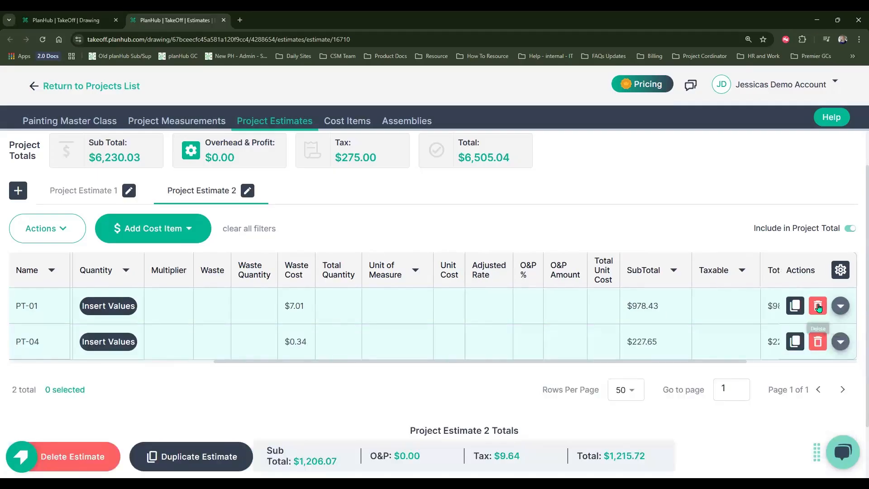
pyautogui.click(819, 306)
pyautogui.click(591, 330)
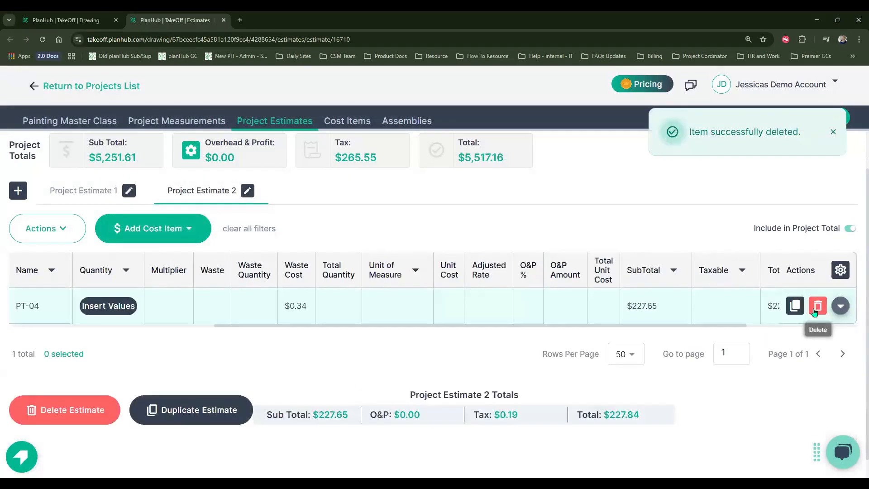
pyautogui.click(818, 306)
pyautogui.click(575, 324)
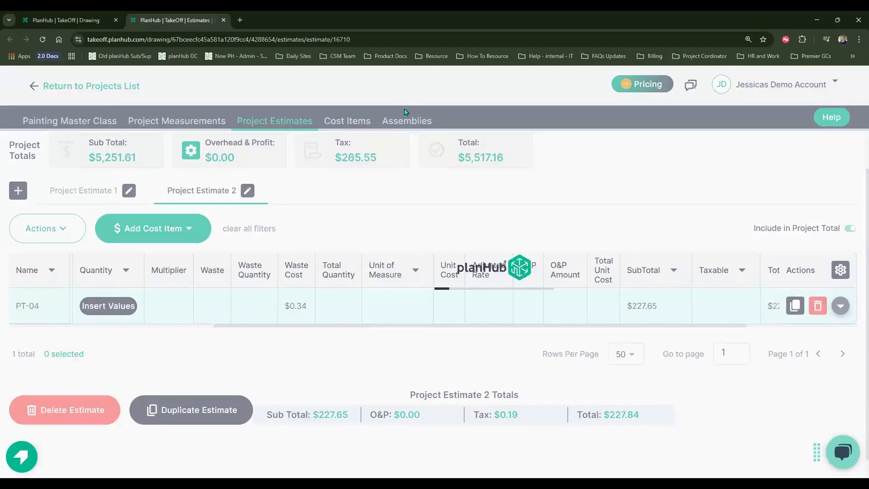
# - Edit the Interior Paint | 1 Paint + 2 Primer assembly and set its paint material item's unit cost to $48.00
pyautogui.click(410, 122)
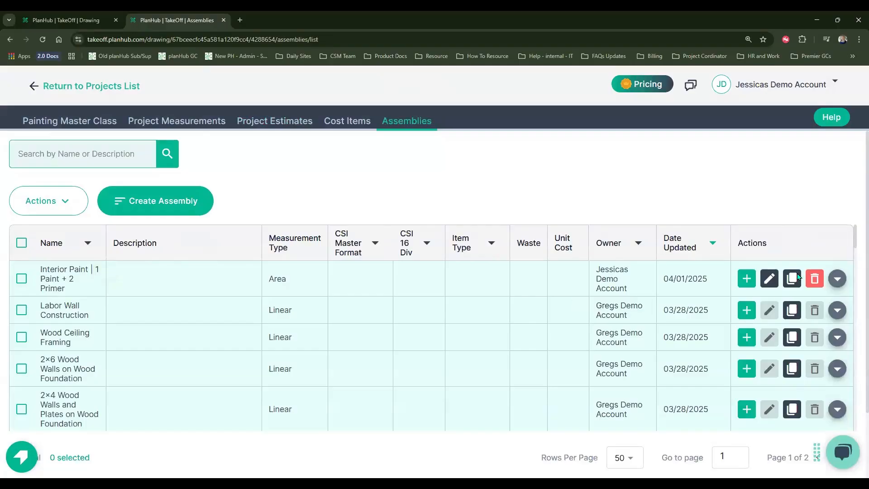
pyautogui.click(772, 279)
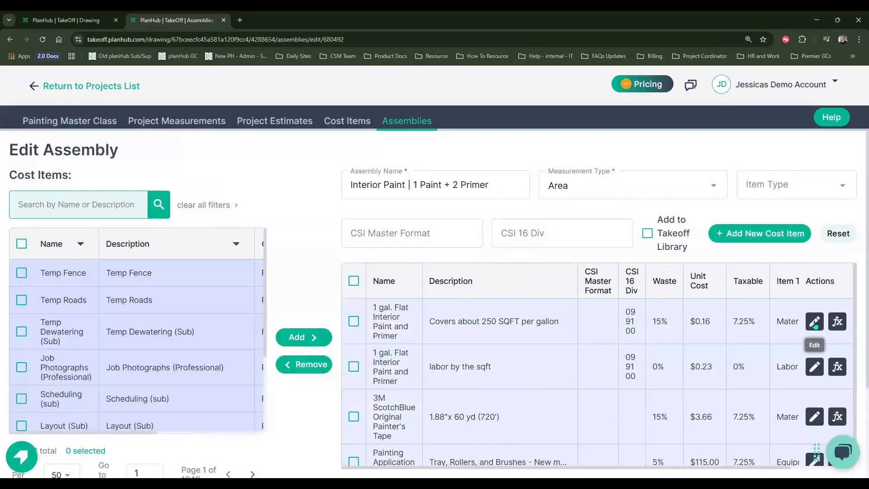
pyautogui.click(815, 323)
pyautogui.click(638, 315)
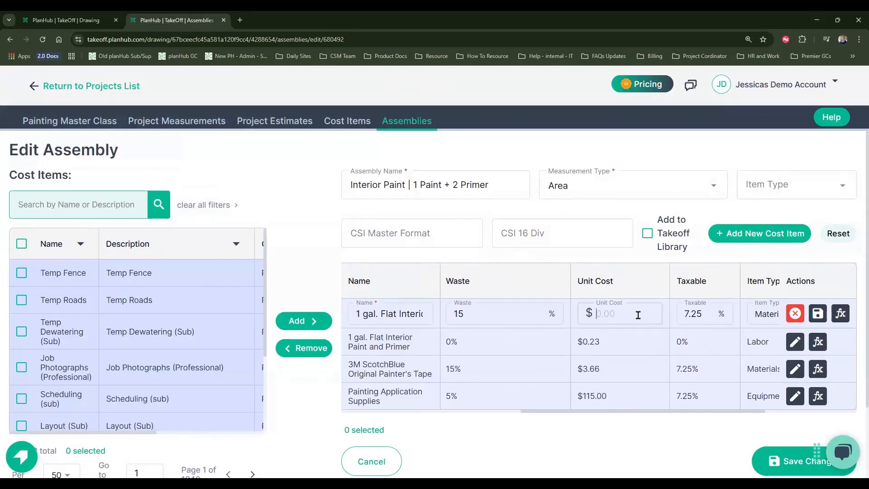
pyautogui.write('48.00')
# - Set the paint material item's unit of measure to Gallons and save both the item and the assembly
pyautogui.moveTo(714, 413); pyautogui.dragTo(825, 406)
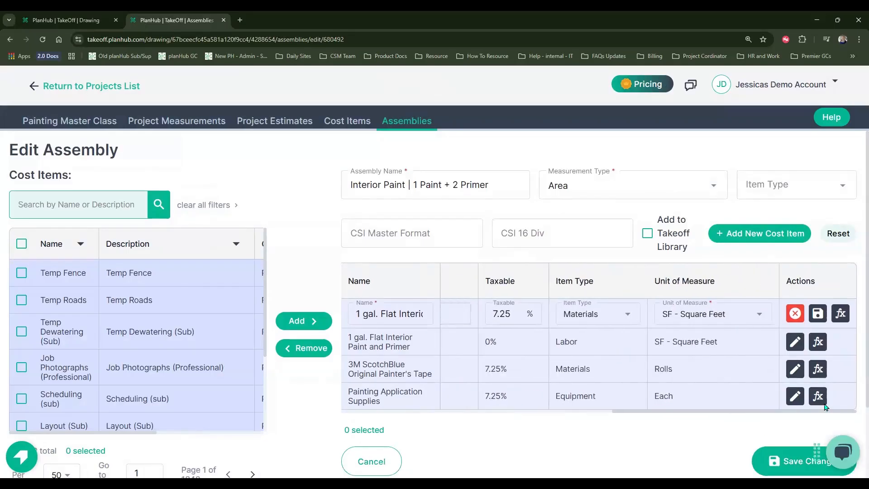
pyautogui.click(746, 315)
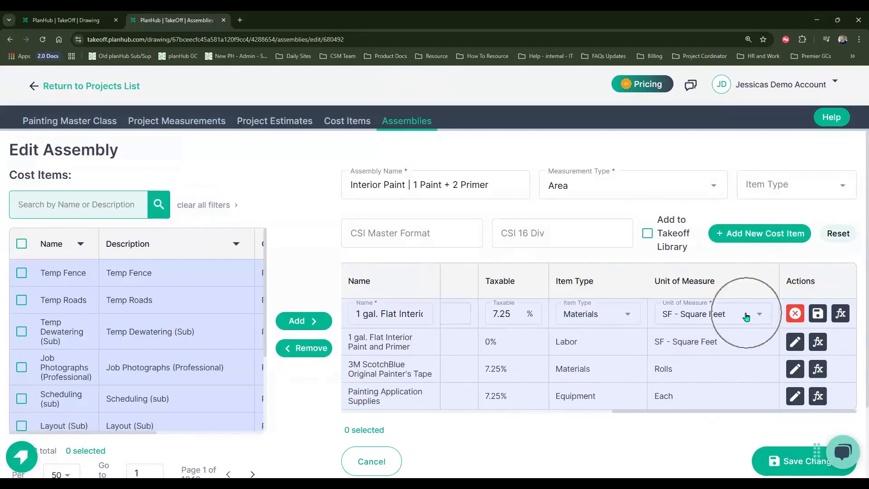
pyautogui.scroll(-3, 747, 319)
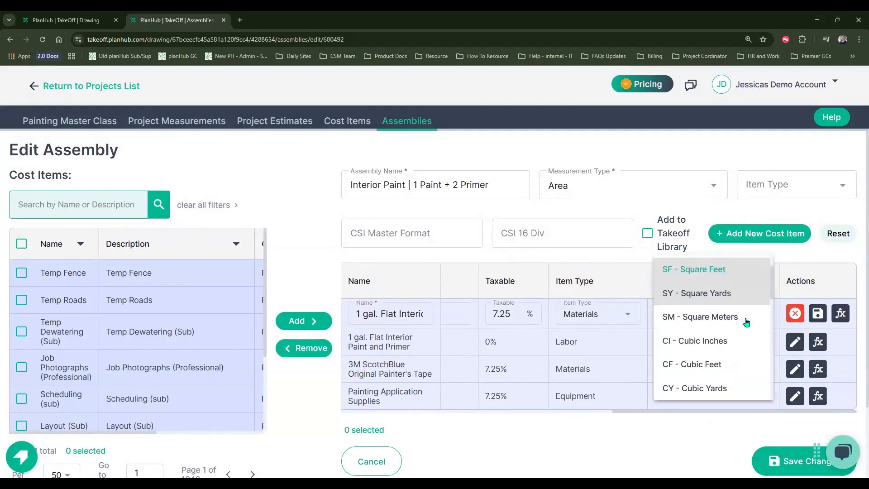
pyautogui.scroll(-2, 747, 323)
pyautogui.click(730, 360)
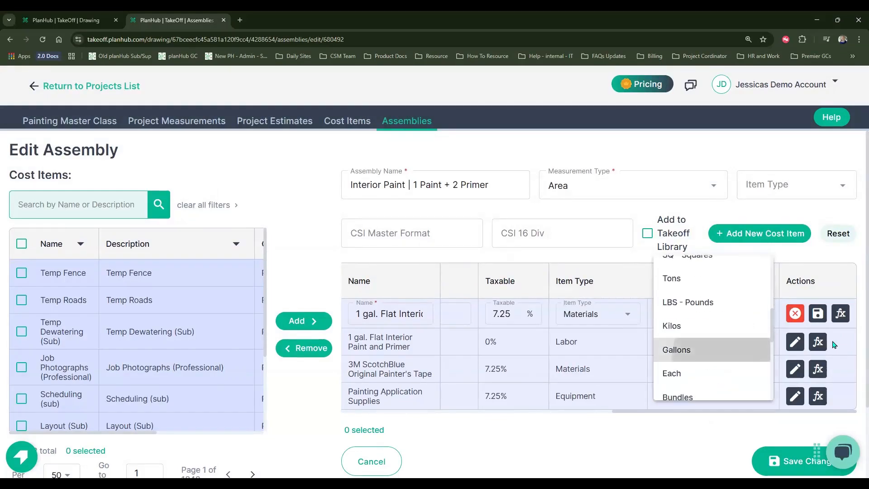
pyautogui.click(816, 317)
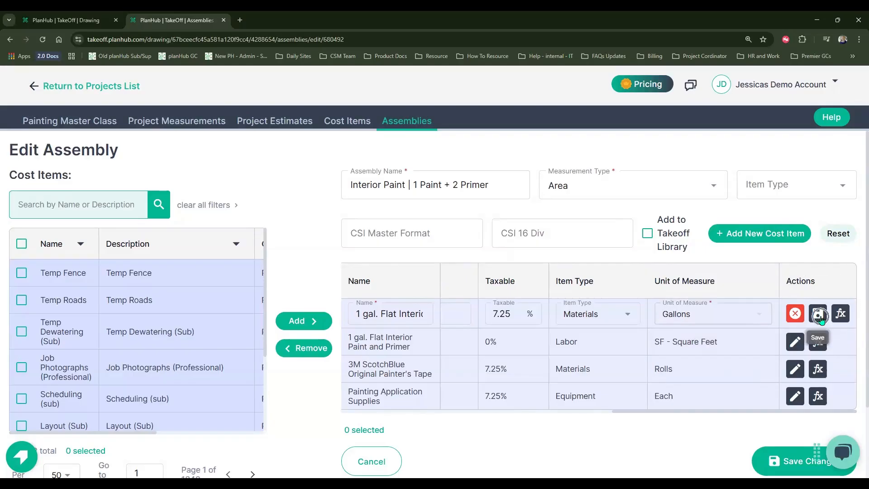
pyautogui.scroll(-1, 792, 403)
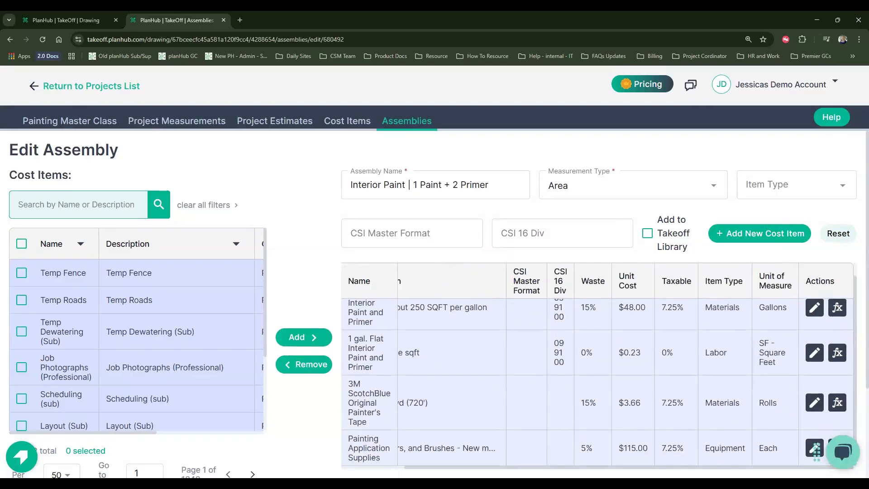
pyautogui.scroll(-1, 724, 473)
pyautogui.scroll(-2, 725, 476)
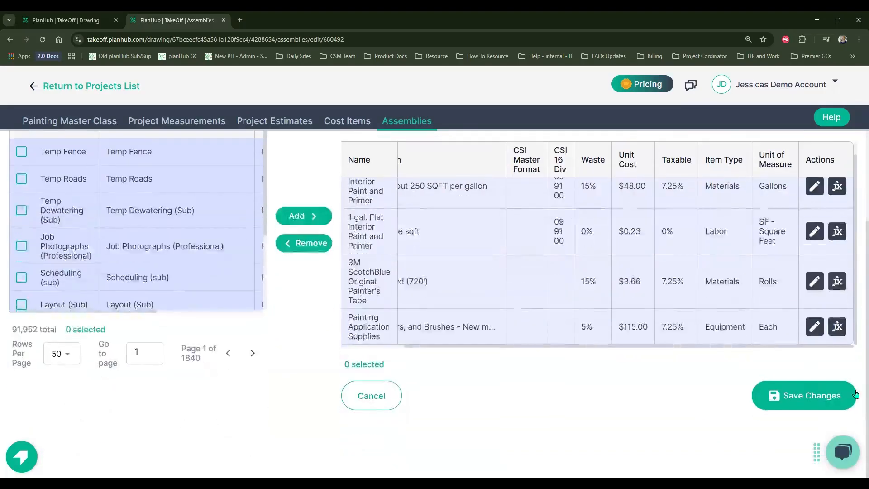
pyautogui.click(828, 398)
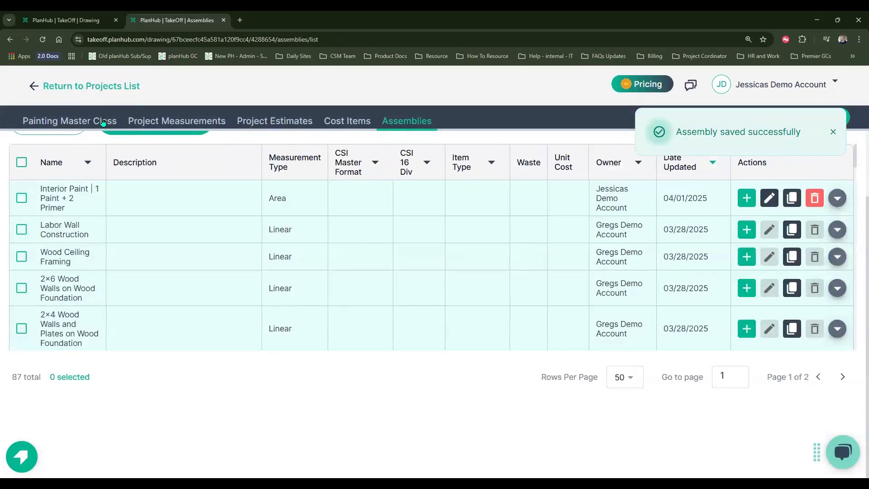
# - Send the PT-01 measurement from the Painting Master Class drawings to the Interior Paint | 1 Paint + 2 Primer assembly in Project Estimate 2
pyautogui.click(102, 122)
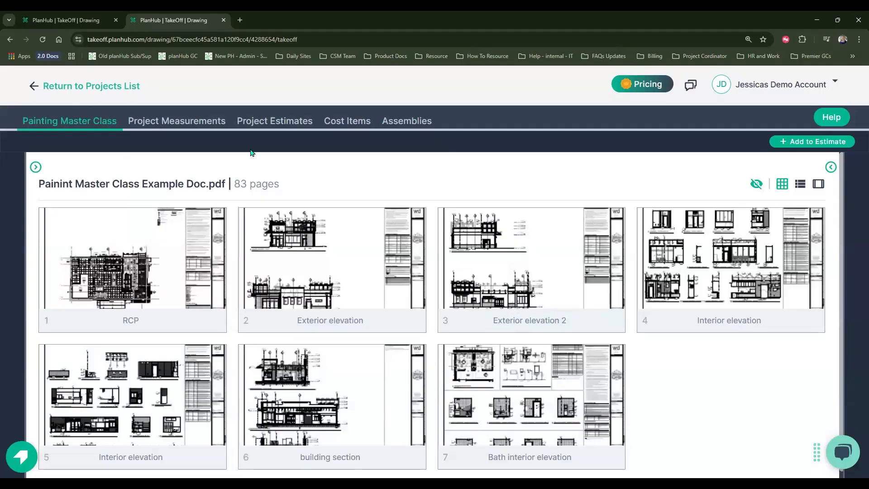
pyautogui.click(831, 168)
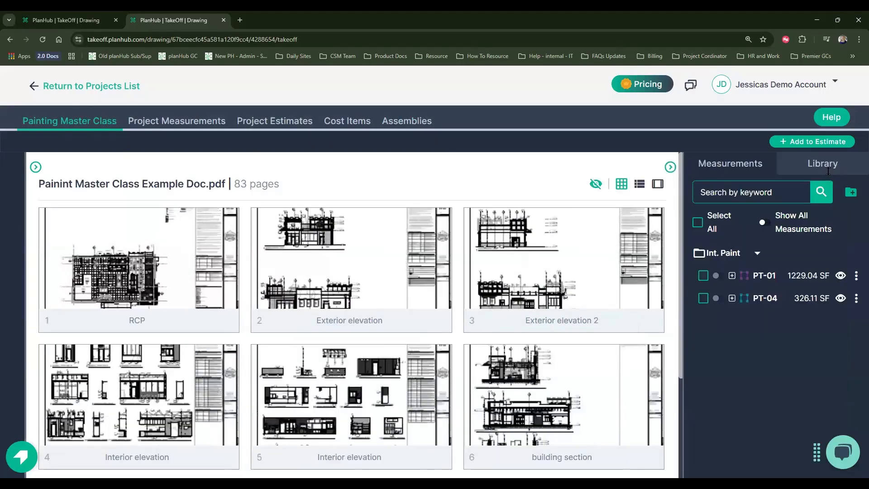
pyautogui.click(856, 276)
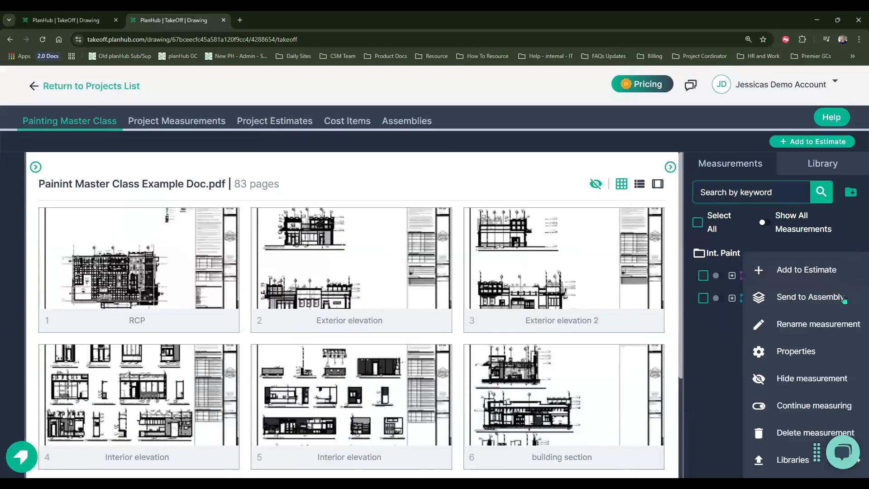
pyautogui.click(818, 302)
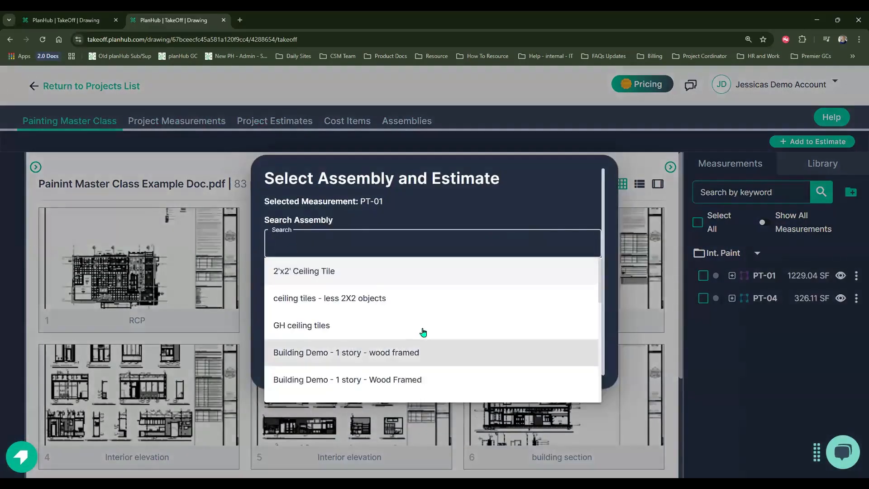
pyautogui.scroll(-5, 407, 362)
pyautogui.click(403, 385)
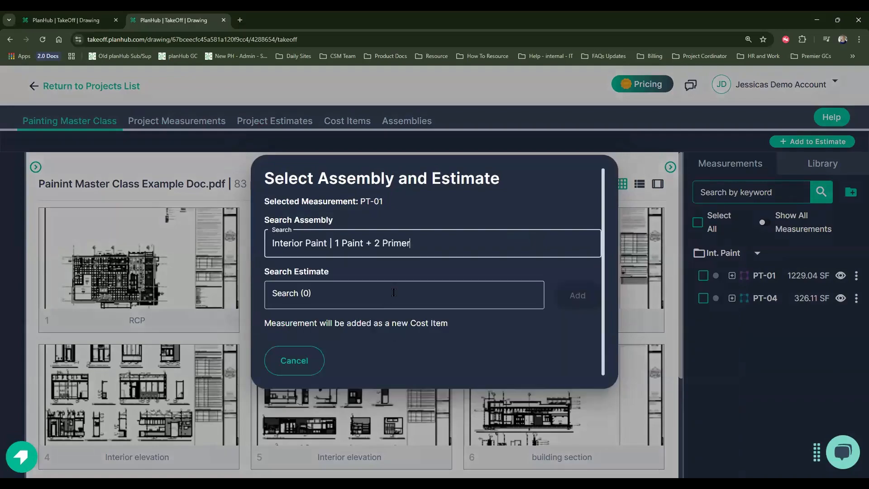
pyautogui.click(385, 291)
pyautogui.click(379, 379)
pyautogui.click(577, 294)
# - Set the Painting Application Supplies amount for PT-01 to 1 and insert the assembly values
pyautogui.click(280, 372)
pyautogui.write('1')
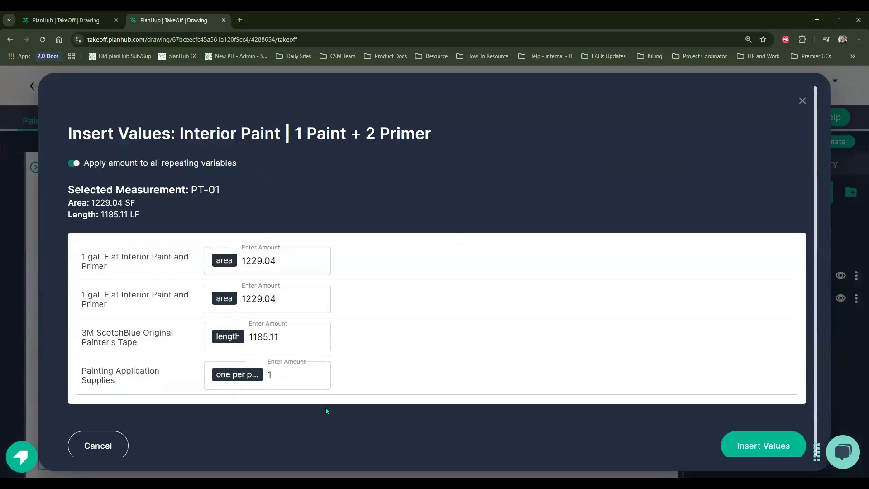
pyautogui.click(739, 448)
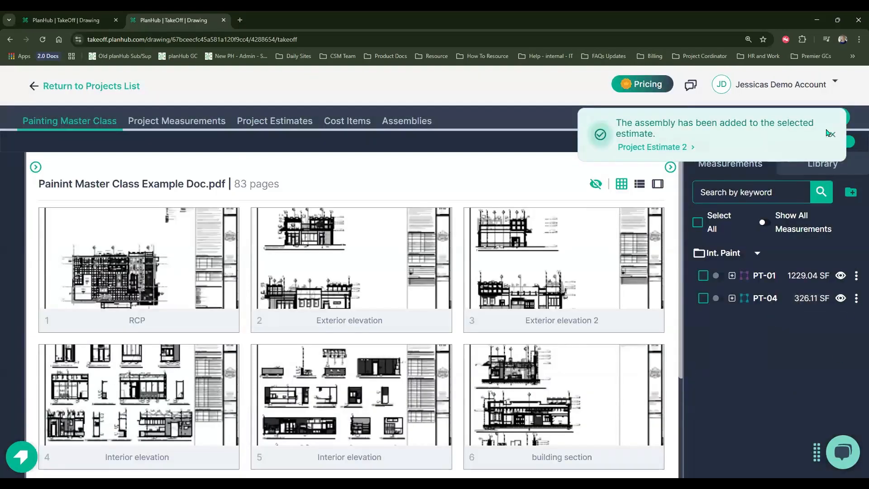
# - Send the PT-04 measurement to the Interior Paint | 1 Paint + 2 Primer assembly in Project Estimate 2
pyautogui.click(857, 297)
pyautogui.click(810, 84)
pyautogui.scroll(-6, 362, 312)
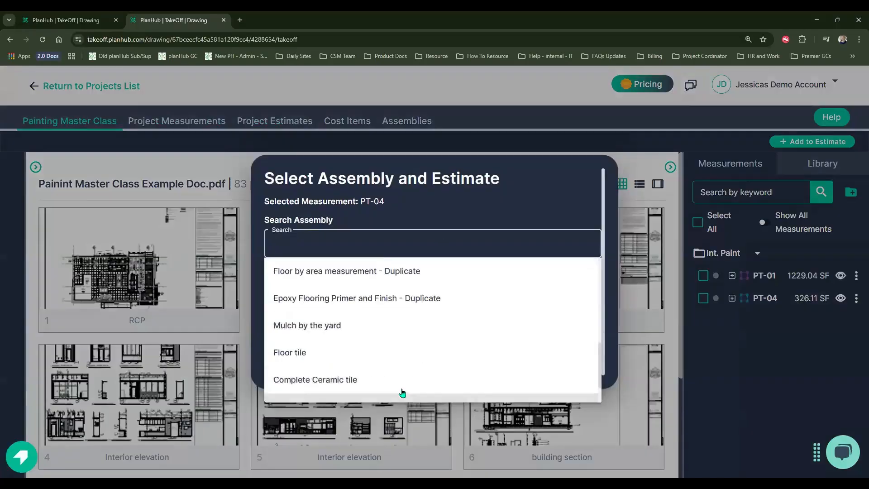
pyautogui.click(402, 389)
pyautogui.click(426, 291)
pyautogui.click(472, 378)
pyautogui.click(576, 295)
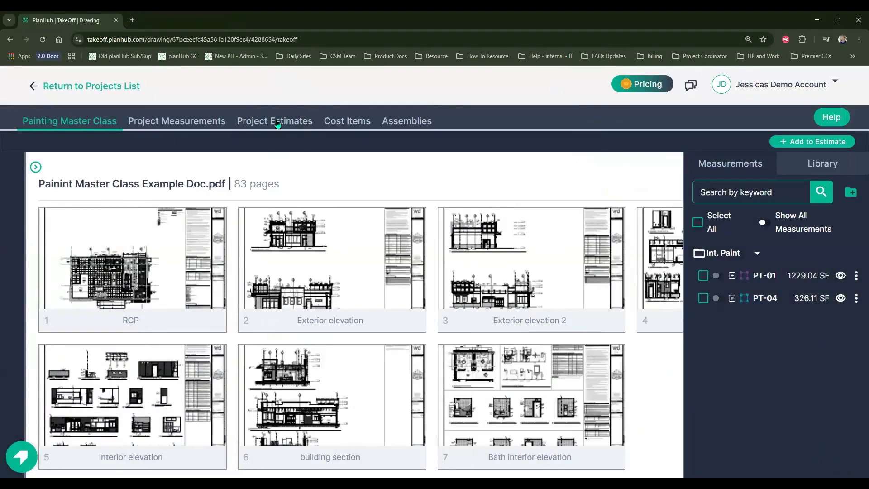
# - Open Project Estimate 2 in the project estimates and expand PT-01 to show its cost items
pyautogui.click(277, 123)
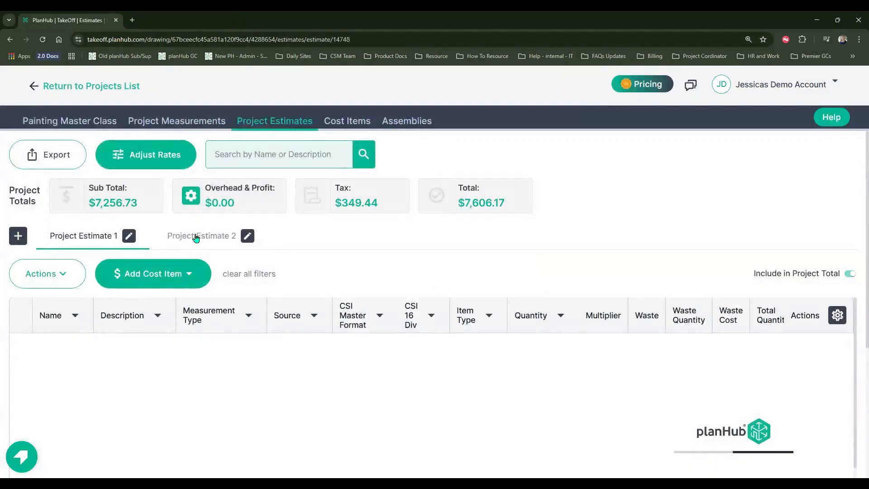
pyautogui.click(195, 238)
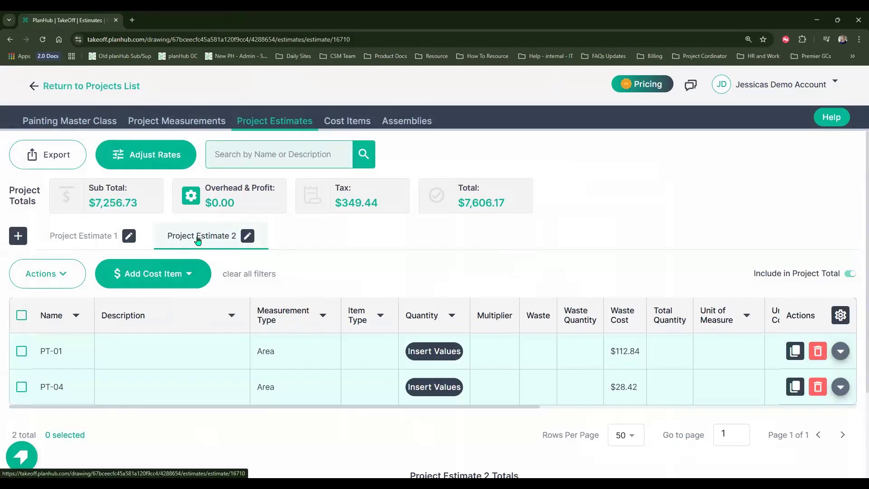
pyautogui.click(841, 356)
pyautogui.click(842, 356)
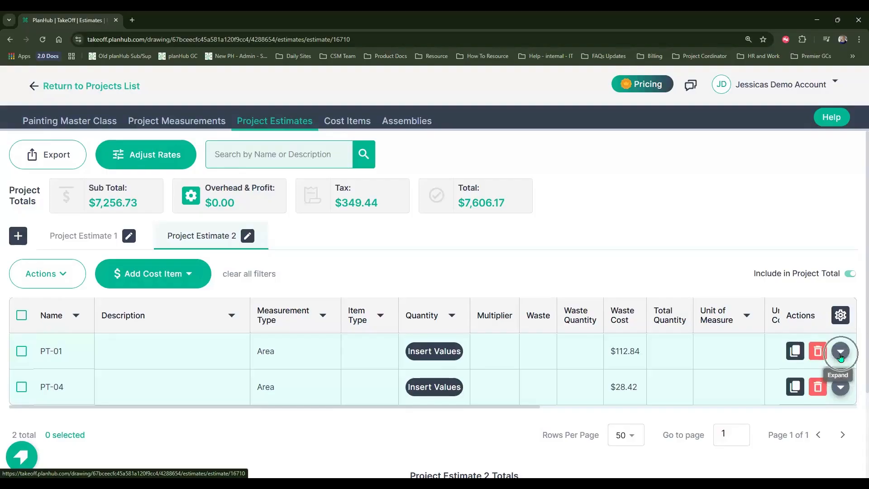
# - Examine the quantities, units of measure, unit costs, subtotals and totals of the PT-01 cost items
pyautogui.scroll(-2, 659, 378)
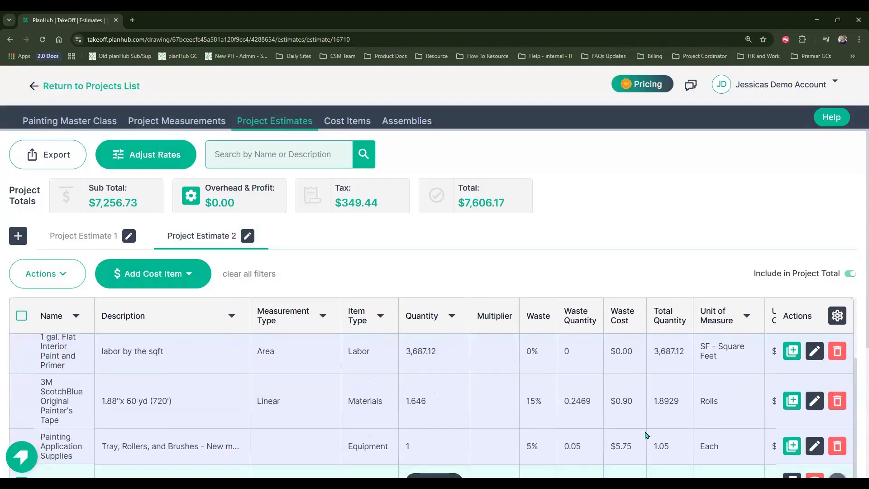
pyautogui.scroll(3, 652, 362)
pyautogui.scroll(-3, 657, 286)
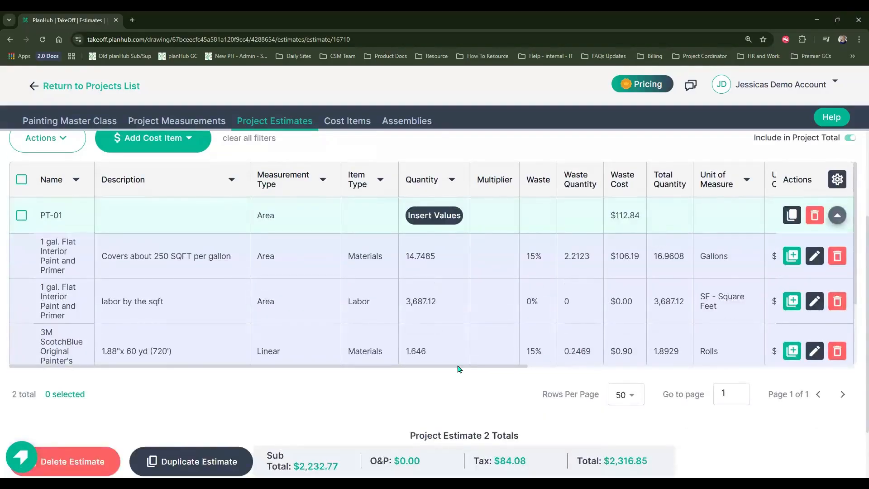
pyautogui.moveTo(459, 369); pyautogui.dragTo(720, 372)
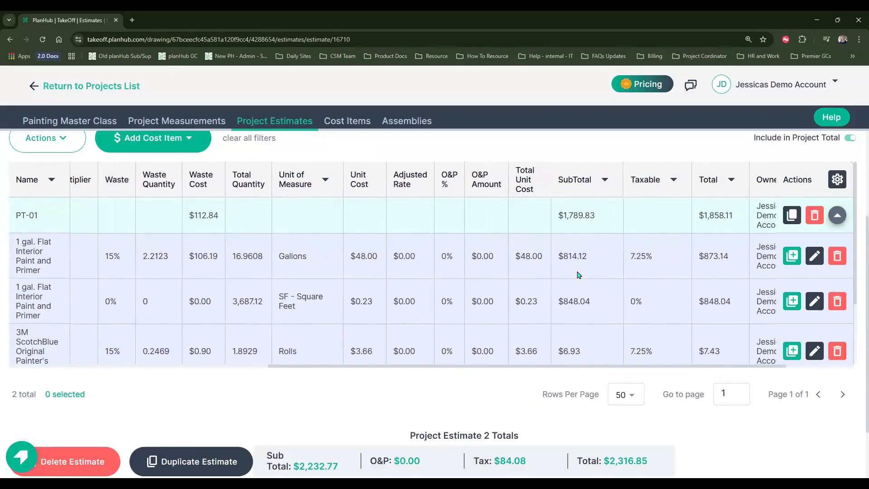
pyautogui.click(714, 269)
pyautogui.click(533, 259)
pyautogui.click(711, 262)
pyautogui.scroll(-2, 634, 283)
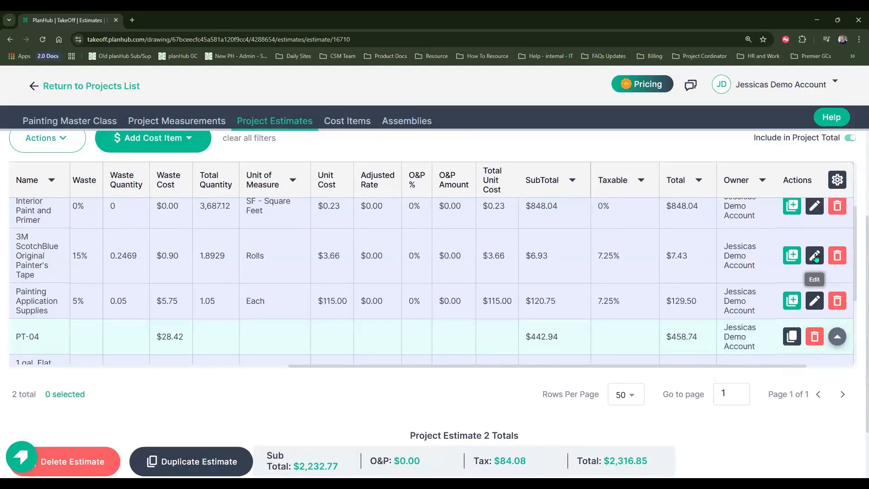
pyautogui.scroll(2, 815, 257)
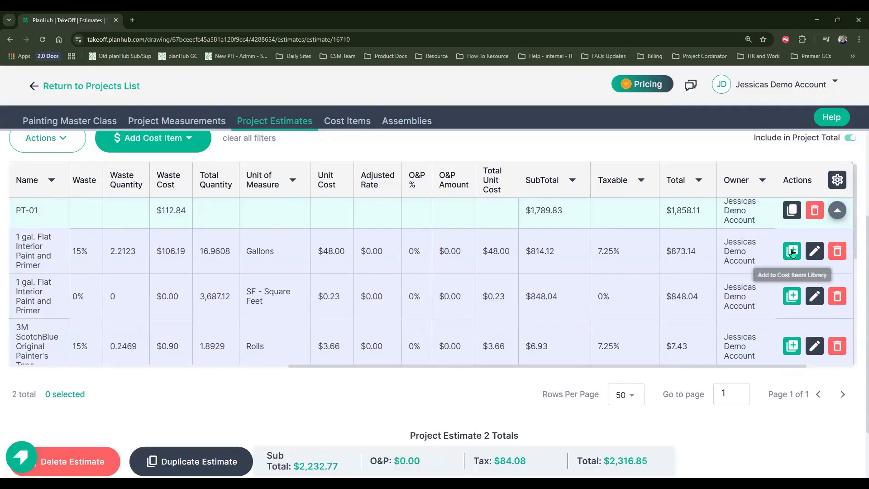
# - Add PT-01's 1 gal. Flat Interior Paint and Primer material item to the Cost Items Library
pyautogui.press('ctrl')
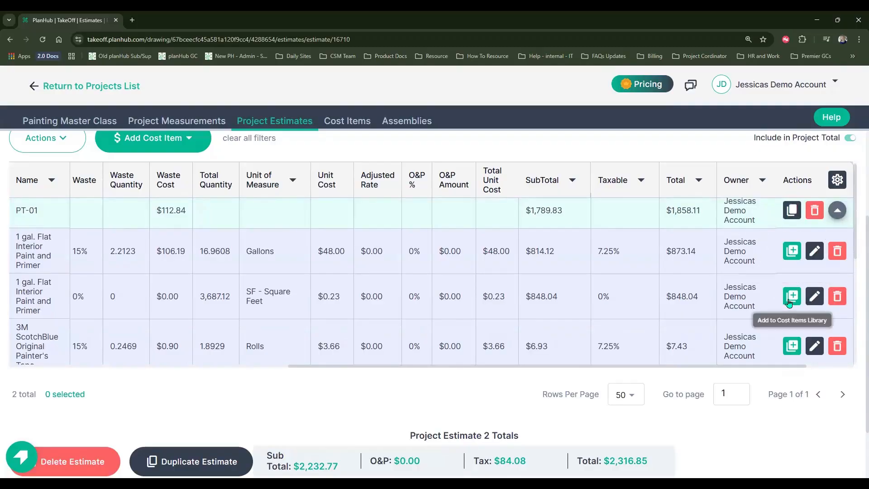
pyautogui.press('ctrl')
pyautogui.press('ctrl')
pyautogui.click(792, 253)
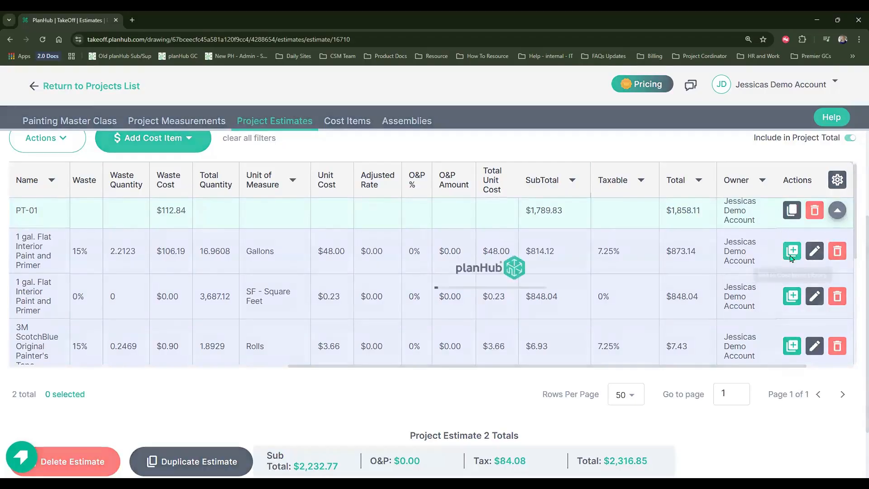
pyautogui.press('ctrl')
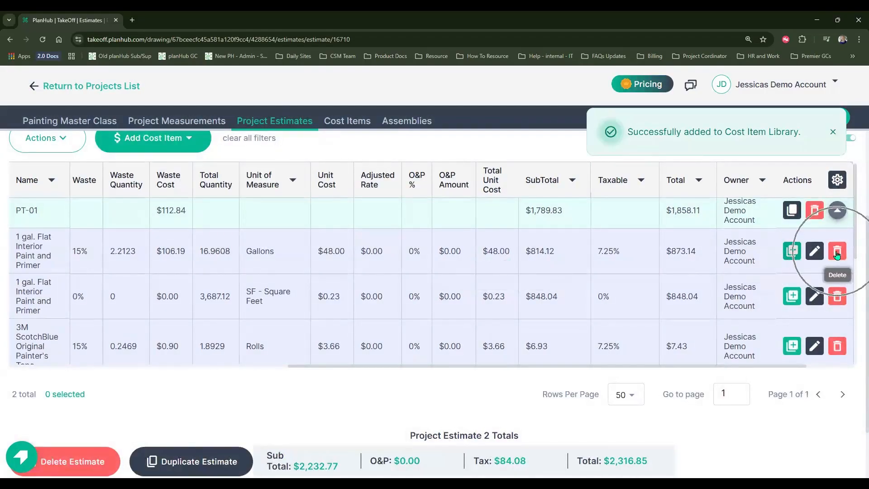
# - Examine the PT-04 cost items, including their descriptions, quantities and costs
pyautogui.scroll(-5, 149, 288)
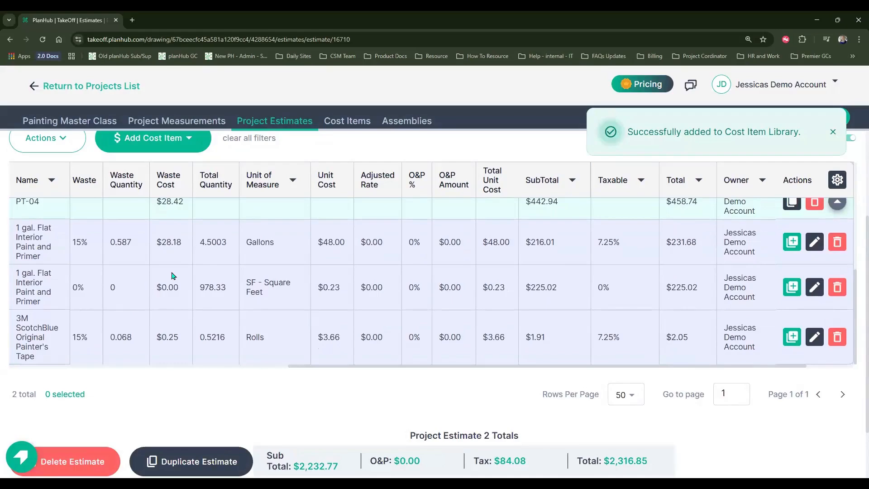
pyautogui.scroll(1, 212, 242)
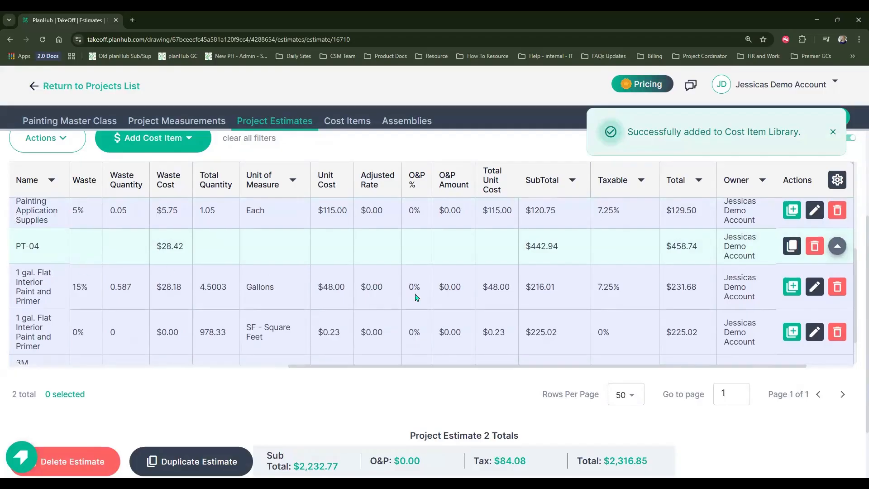
pyautogui.scroll(-1, 414, 298)
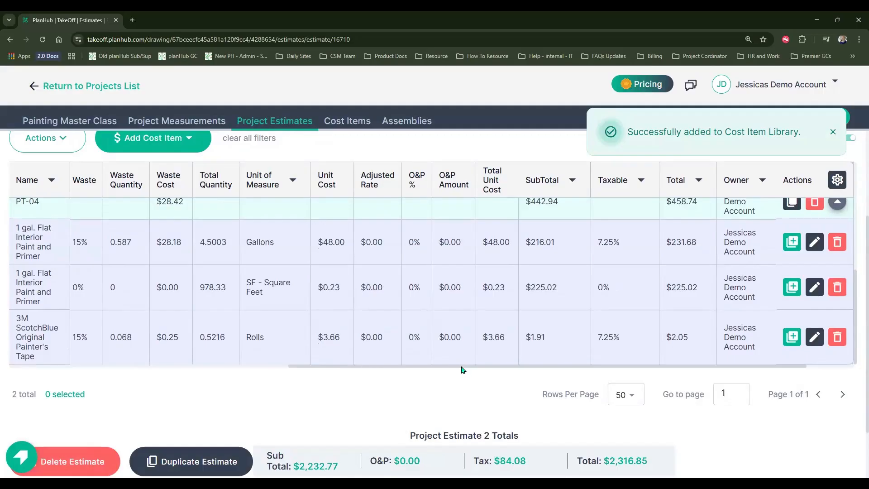
pyautogui.moveTo(462, 368); pyautogui.dragTo(90, 360)
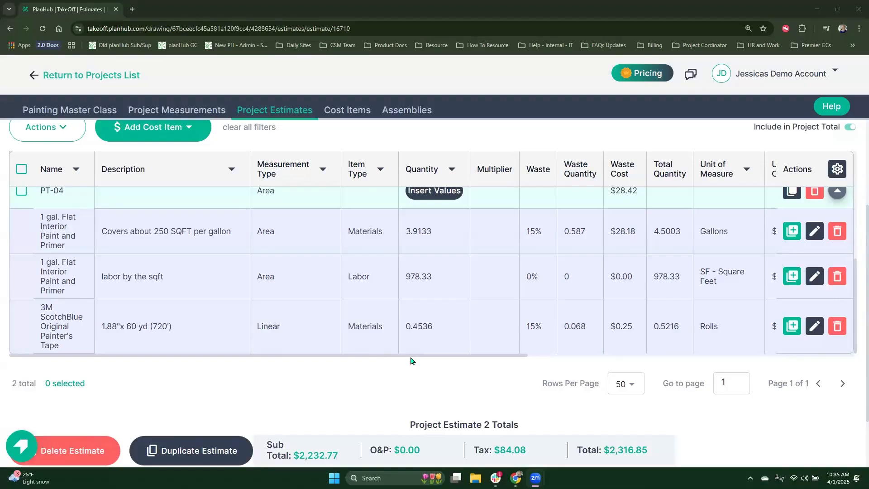
# - Open page 31 of the painting drawing set and start an area measurement named Construction Paper
pyautogui.click(64, 115)
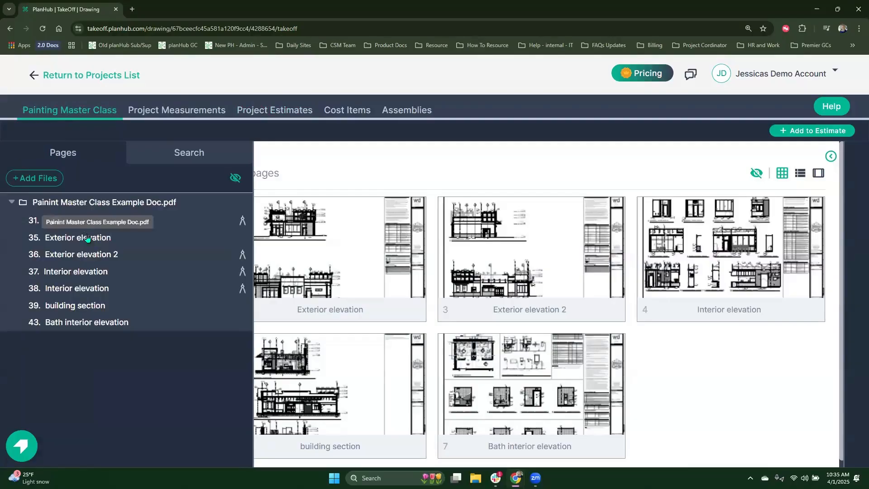
pyautogui.click(51, 220)
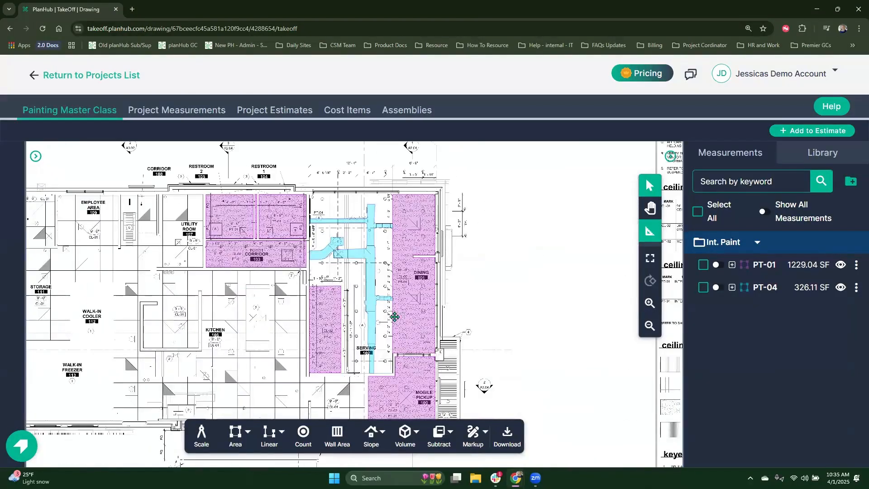
pyautogui.moveTo(426, 379); pyautogui.dragTo(415, 342)
pyautogui.click(248, 431)
pyautogui.click(265, 375)
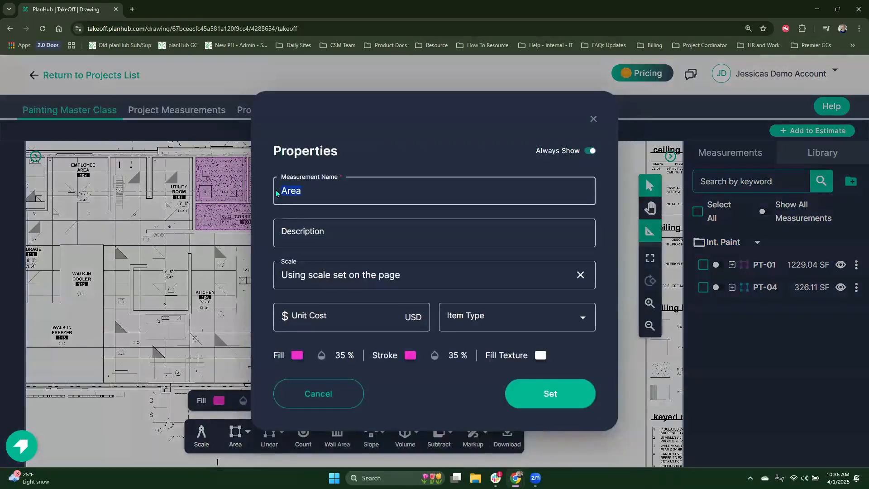
pyautogui.write('Construction Paper')
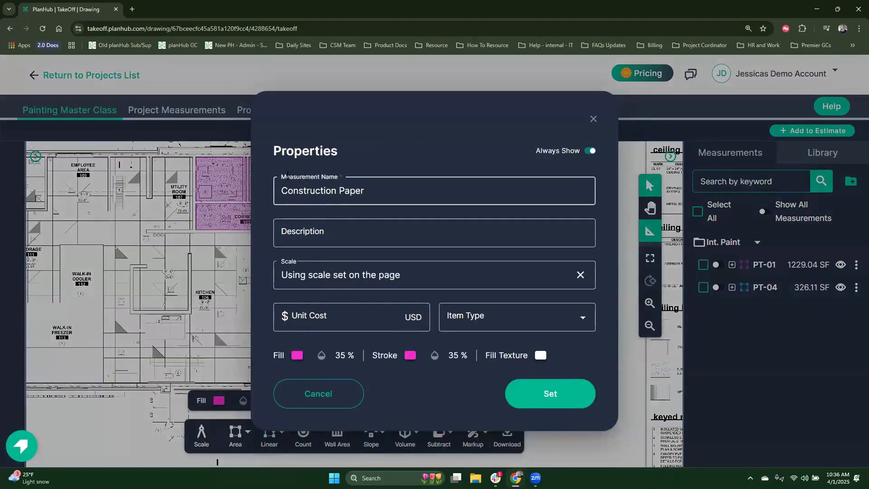
pyautogui.click(562, 399)
# - Outline the Construction Paper area from the restrooms' outer corner, down past the corridor and along the wall between the kitchen and serving area
pyautogui.scroll(5, 194, 158)
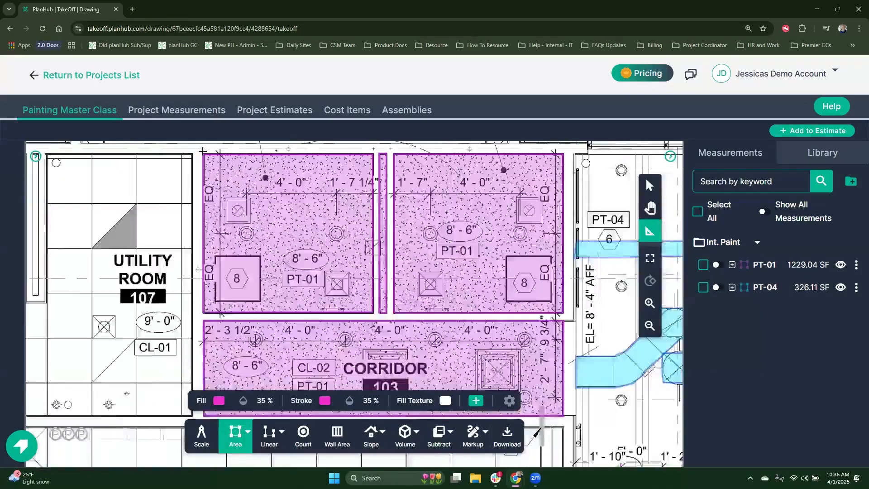
pyautogui.click(206, 153)
pyautogui.scroll(-3, 207, 154)
pyautogui.scroll(4, 203, 288)
pyautogui.click(206, 267)
pyautogui.moveTo(629, 267); pyautogui.dragTo(395, 260)
pyautogui.click(410, 259)
pyautogui.scroll(-4, 413, 194)
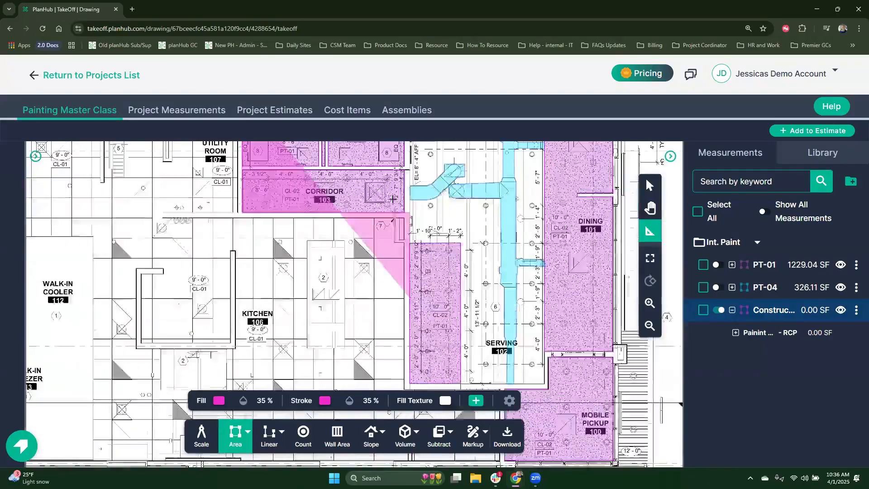
pyautogui.scroll(4, 414, 354)
pyautogui.moveTo(413, 362); pyautogui.dragTo(399, 222)
pyautogui.click(398, 223)
pyautogui.moveTo(584, 216); pyautogui.dragTo(423, 217)
pyautogui.click(472, 223)
pyautogui.moveTo(472, 371); pyautogui.dragTo(469, 253)
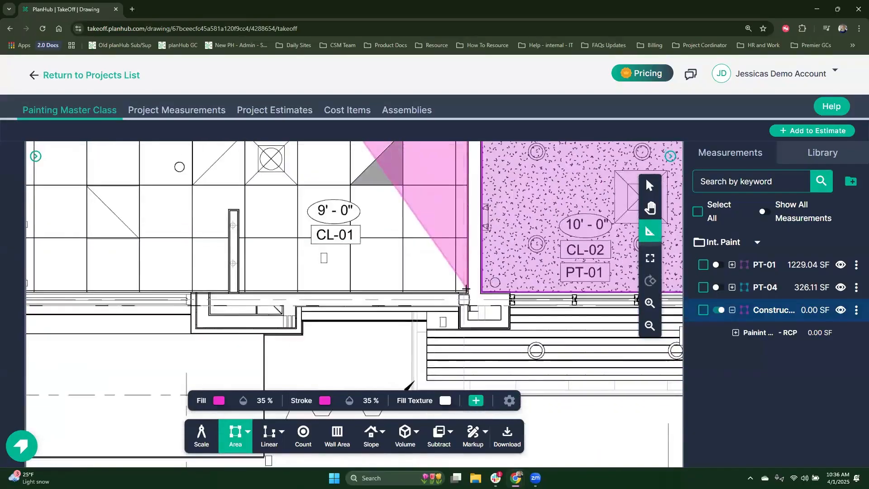
# - Continue the Construction Paper outline around Mobile Pickup and up Dining's outer wall, closing it at about 867 SF
pyautogui.click(469, 291)
pyautogui.moveTo(579, 226); pyautogui.dragTo(354, 232)
pyautogui.hotkey('ctrl', 'z')
pyautogui.click(258, 297)
pyautogui.click(540, 297)
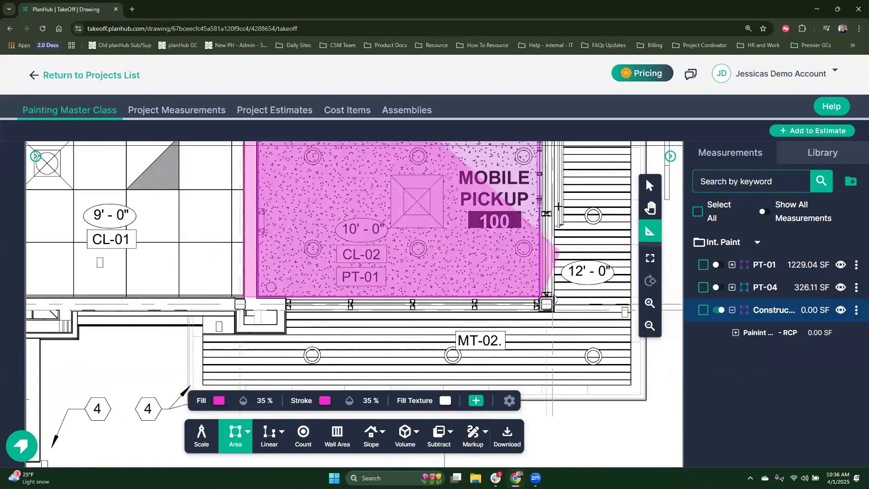
pyautogui.moveTo(541, 176); pyautogui.dragTo(519, 385)
pyautogui.moveTo(518, 227); pyautogui.dragTo(514, 378)
pyautogui.doubleClick(536, 235)
pyautogui.scroll(-5, 535, 234)
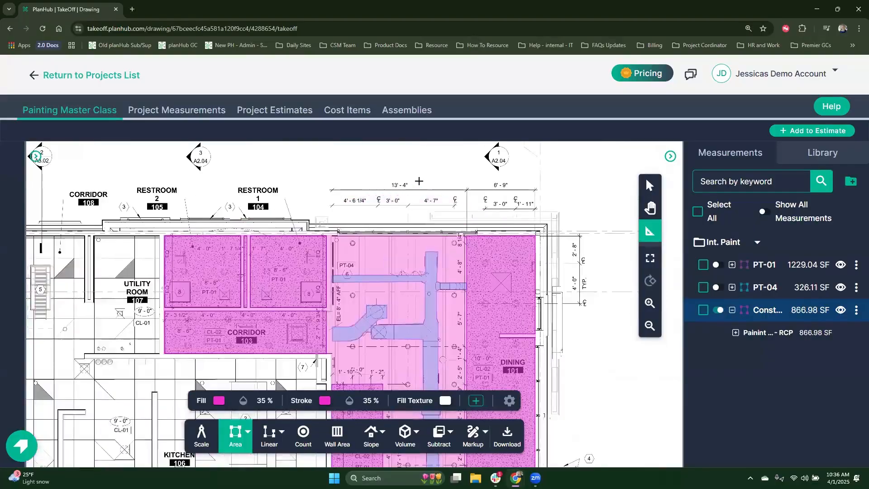
# - Open the Interior elevation page 37 and start an area measurement named Plastic Sheeting
pyautogui.click(35, 157)
pyautogui.click(81, 273)
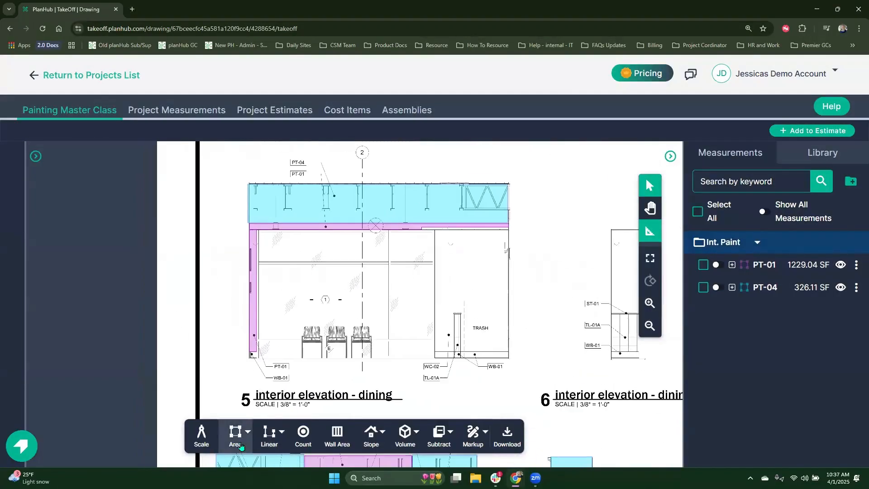
pyautogui.click(235, 433)
pyautogui.click(259, 369)
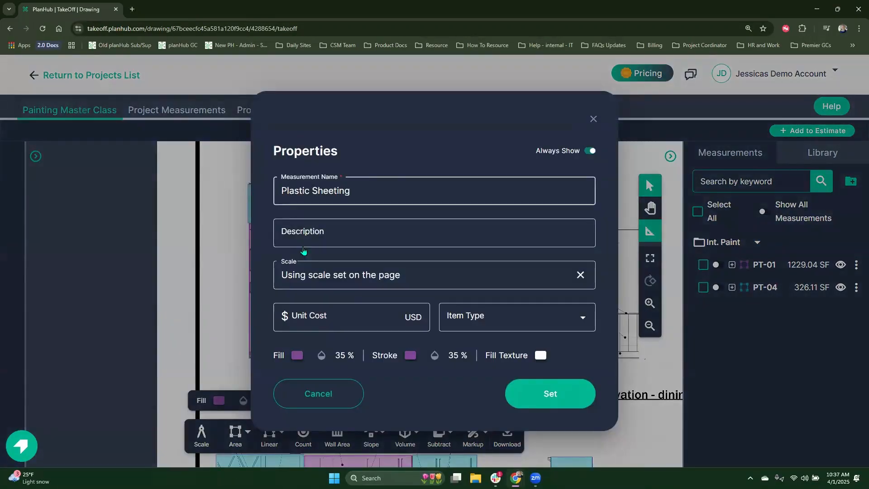
pyautogui.click(555, 399)
# - Outline the wall below the painted band in interior elevation 5 (dining) as a Plastic Sheeting area of about 196 SF
pyautogui.scroll(5, 249, 240)
pyautogui.click(249, 195)
pyautogui.scroll(-4, 248, 195)
pyautogui.scroll(3, 271, 326)
pyautogui.click(283, 274)
pyautogui.scroll(-4, 294, 272)
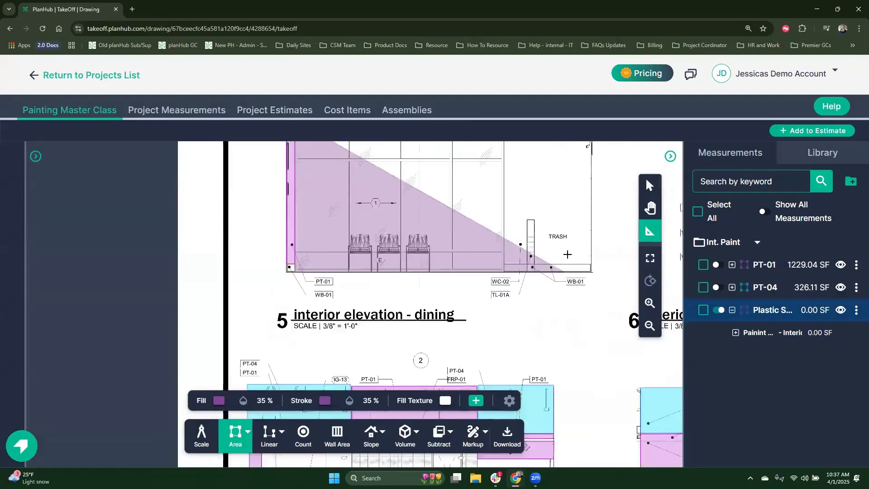
pyautogui.scroll(5, 568, 254)
pyautogui.click(516, 362)
pyautogui.scroll(-5, 524, 335)
pyautogui.scroll(5, 535, 181)
pyautogui.click(534, 175)
pyautogui.click(651, 186)
pyautogui.scroll(-6, 394, 245)
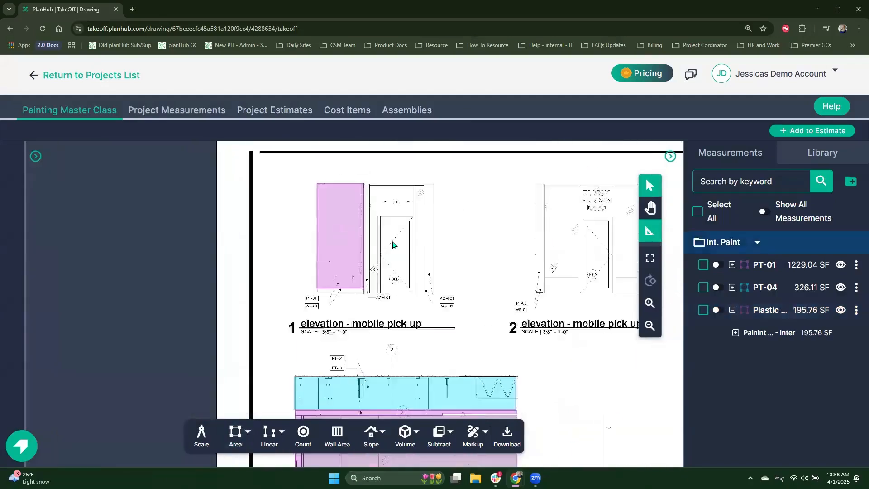
# - Resume the Plastic Sheeting measurement and outline the unpainted door and glazing section of mobile pick up elevation 1
pyautogui.scroll(6, 393, 245)
pyautogui.click(719, 310)
pyautogui.scroll(-5, 319, 267)
pyautogui.scroll(5, 313, 311)
pyautogui.click(312, 310)
pyautogui.scroll(-6, 343, 217)
pyautogui.scroll(6, 349, 190)
pyautogui.click(361, 255)
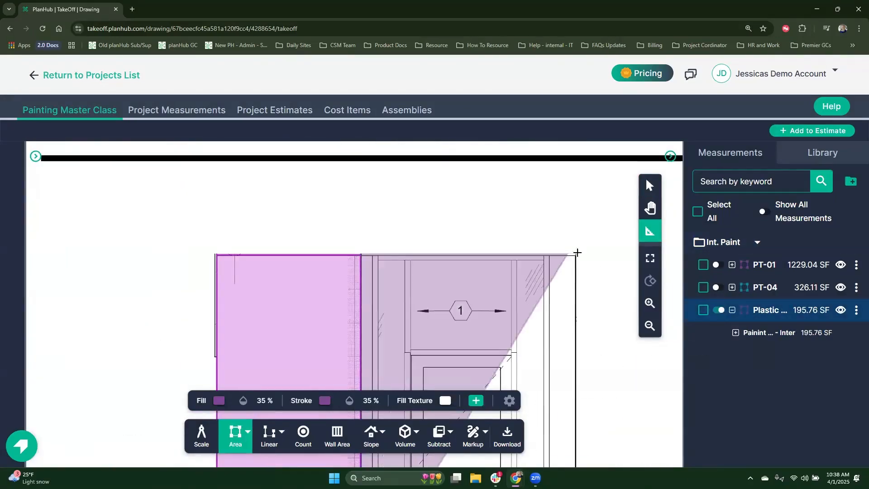
pyautogui.click(577, 253)
pyautogui.scroll(-5, 577, 252)
# - Outline mobile pick up elevation 2 down to its base and close it as a Plastic Sheeting area
pyautogui.scroll(6, 597, 196)
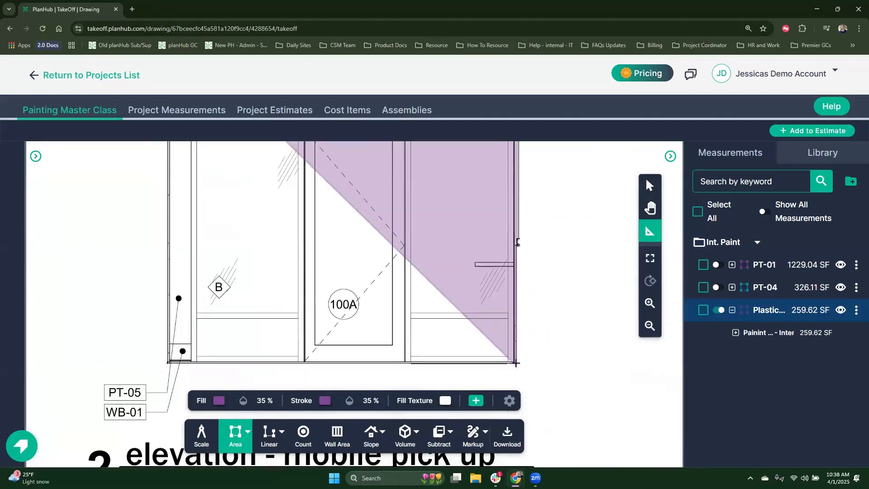
pyautogui.click(516, 363)
pyautogui.doubleClick(168, 363)
pyautogui.scroll(-5, 230, 318)
# - Outline the glazed upper section of mobile pick up elevation 3 as a Plastic Sheeting area, undoing the misplaced point
pyautogui.scroll(5, 450, 259)
pyautogui.click(309, 212)
pyautogui.click(586, 212)
pyautogui.click(587, 402)
pyautogui.rightClick(623, 262)
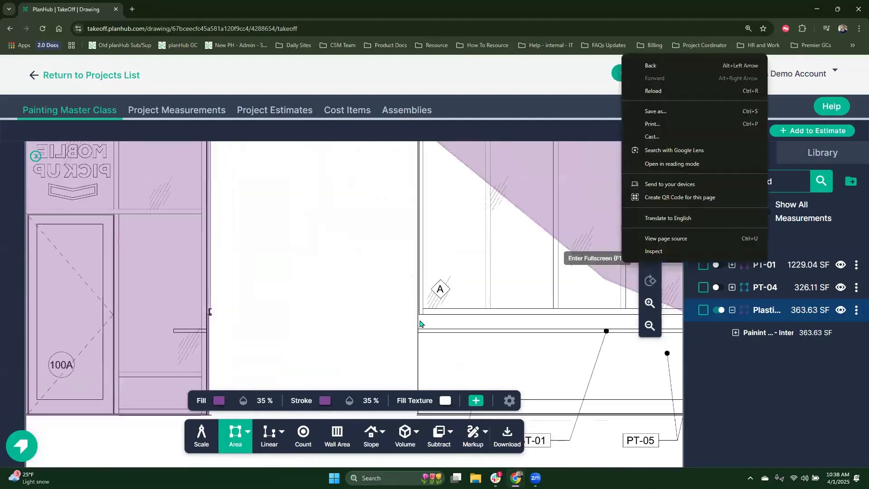
pyautogui.click(422, 324)
pyautogui.hotkey('ctrl', 'z')
pyautogui.scroll(-5, 416, 308)
pyautogui.scroll(5, 521, 311)
pyautogui.click(549, 308)
pyautogui.doubleClick(276, 307)
# - Outline a rectangular Plastic Sheeting area over the wall section of mobile pick up elevation 4
pyautogui.scroll(-6, 276, 307)
pyautogui.scroll(6, 363, 330)
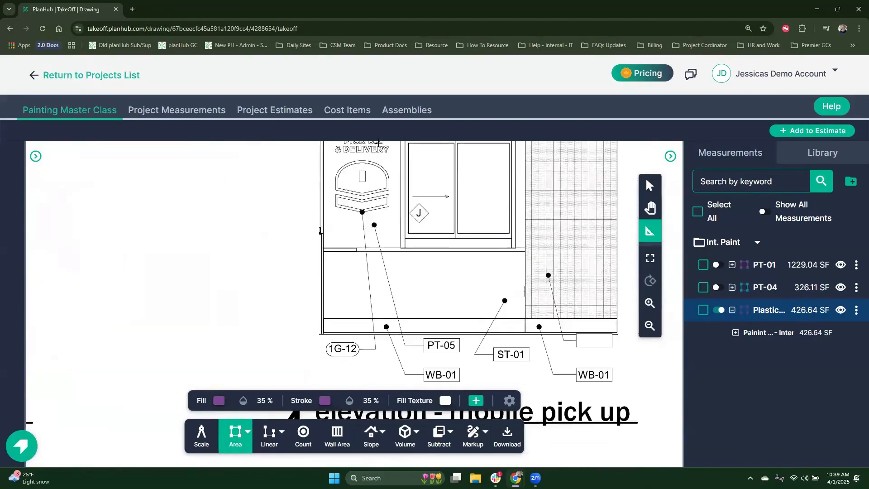
pyautogui.moveTo(374, 225)
pyautogui.mouseDown()
pyautogui.moveTo(386, 233)
pyautogui.moveTo(394, 326)
pyautogui.mouseUp()
pyautogui.click(341, 219)
pyautogui.click(543, 219)
pyautogui.click(541, 350)
pyautogui.doubleClick(340, 350)
pyautogui.moveTo(371, 253); pyautogui.dragTo(346, 284)
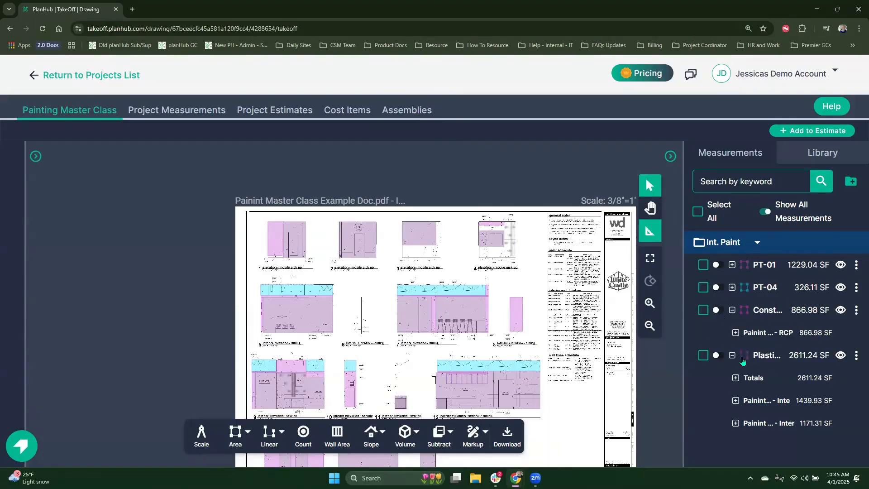
# - Create a new assembly named Flooring Construction Paper with the Area measurement type
pyautogui.click(418, 109)
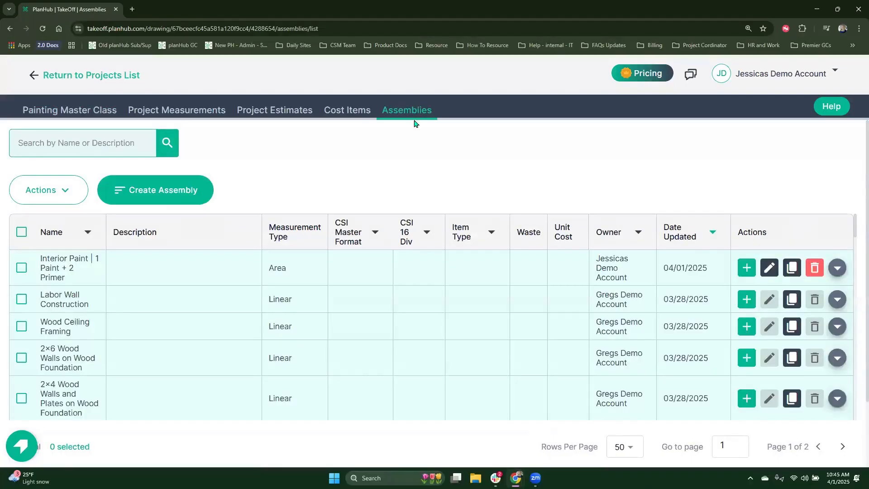
pyautogui.click(196, 187)
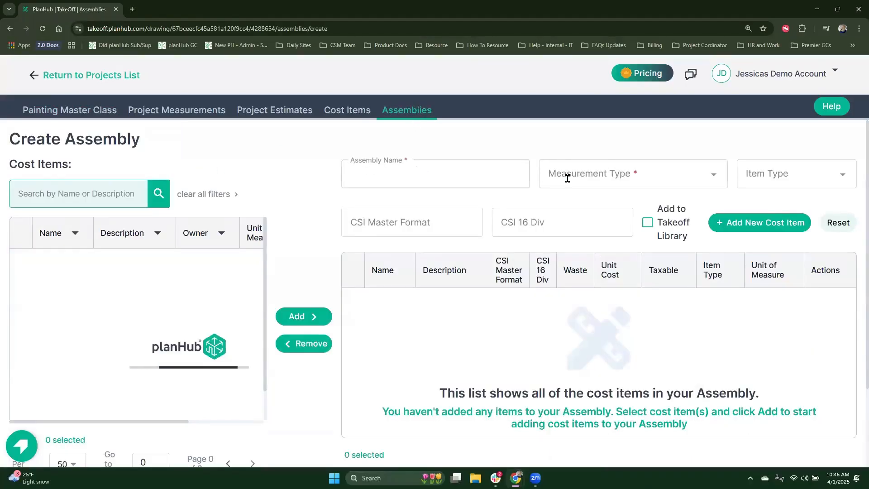
pyautogui.write('Cons')
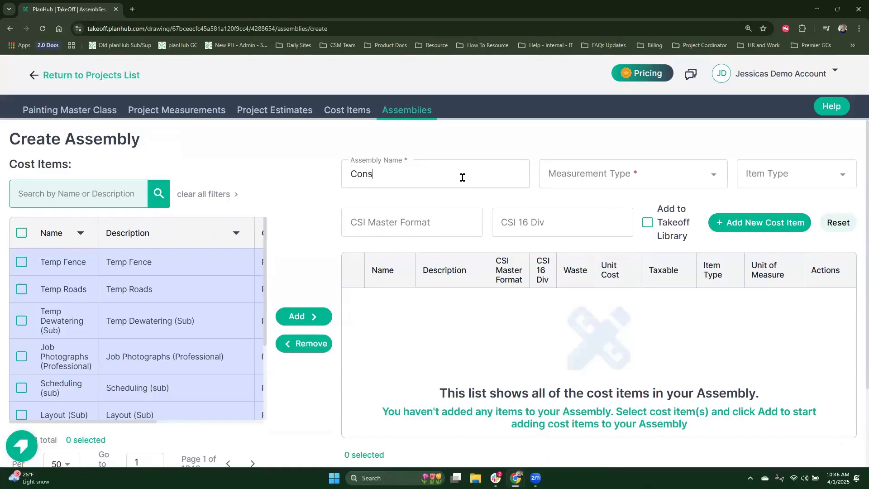
pyautogui.write('tructi')
pyautogui.press('Home')
pyautogui.write('Flooring Construction Paper')
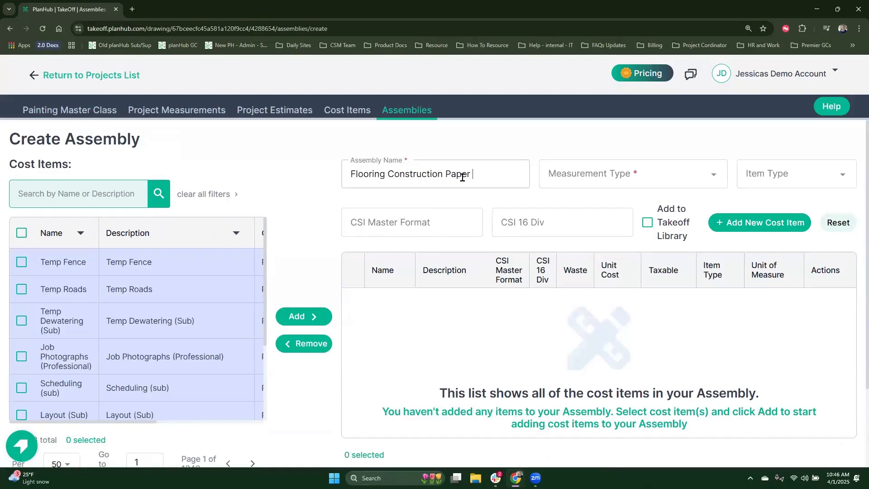
pyautogui.click(604, 181)
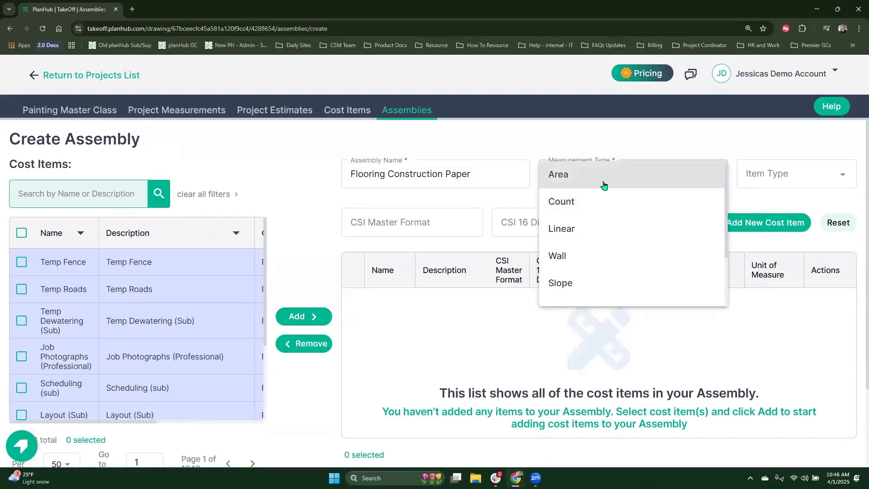
pyautogui.click(594, 186)
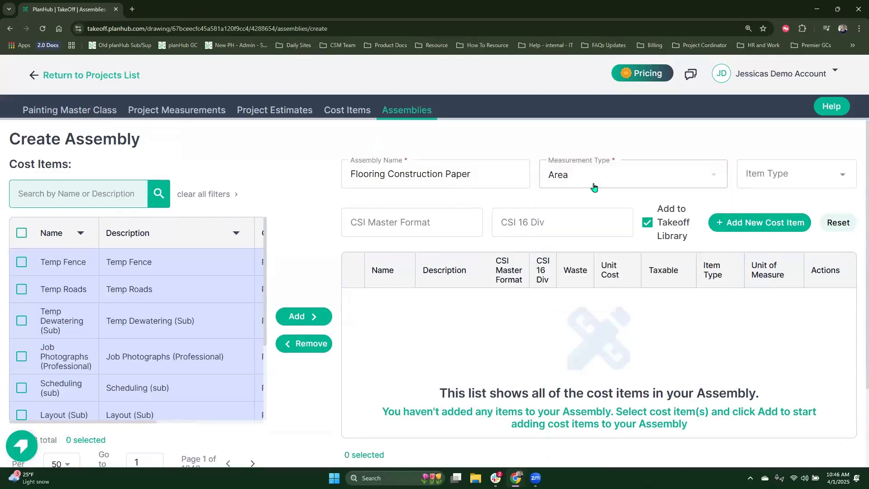
# - Search the cost items for paper and filter the owner to My Company
pyautogui.click(61, 193)
pyautogui.write('paper')
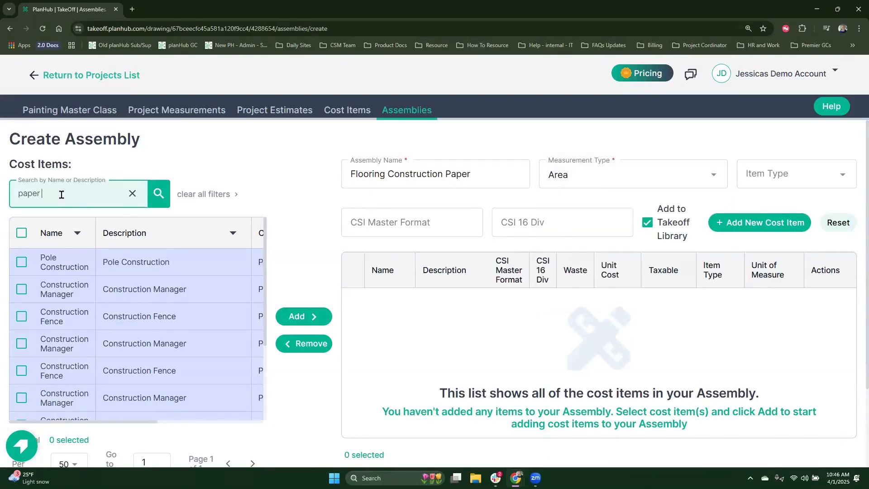
pyautogui.hscroll(3, 205, 262)
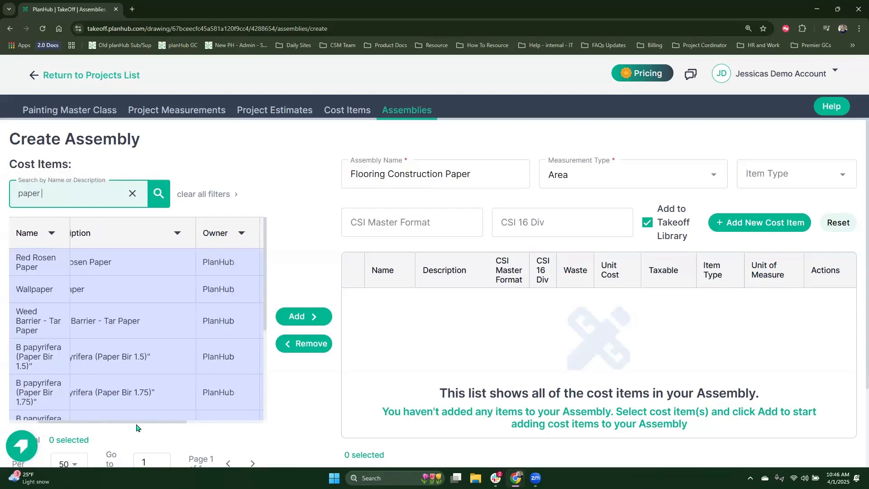
pyautogui.click(206, 234)
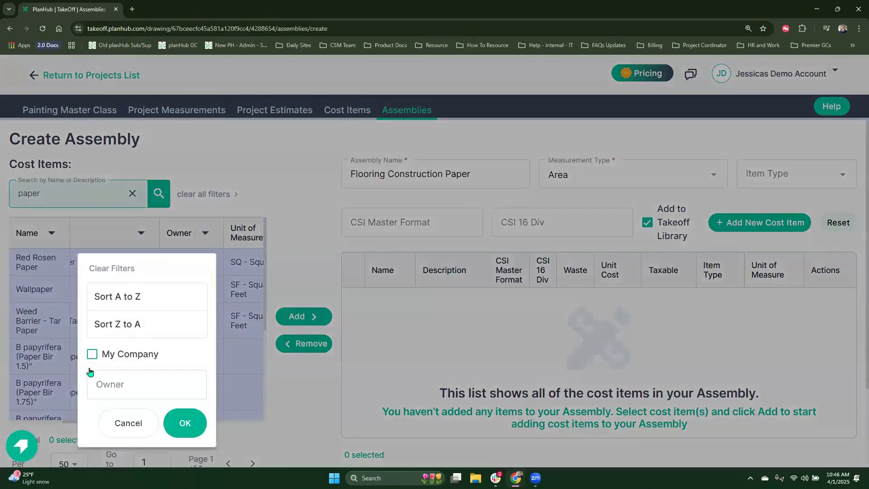
pyautogui.click(92, 354)
pyautogui.click(181, 423)
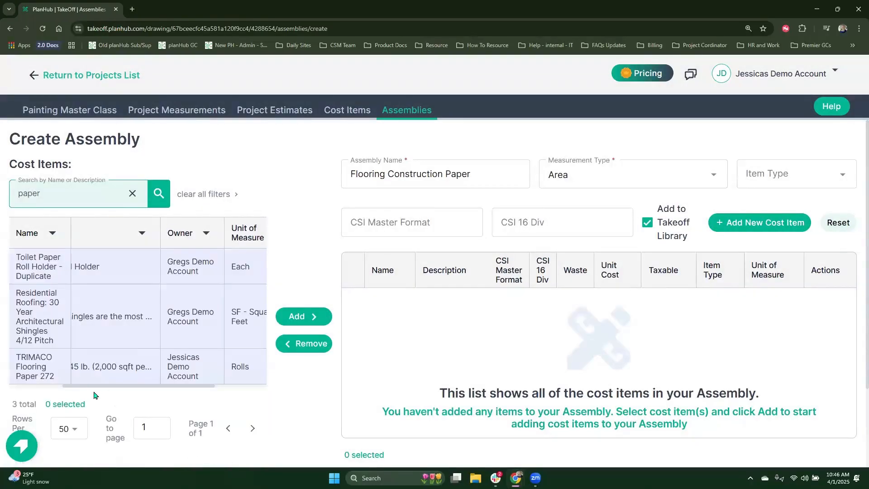
# - Add the TRIMACO Flooring Paper 272 cost item to the Flooring Construction Paper assembly
pyautogui.moveTo(95, 390); pyautogui.dragTo(41, 389)
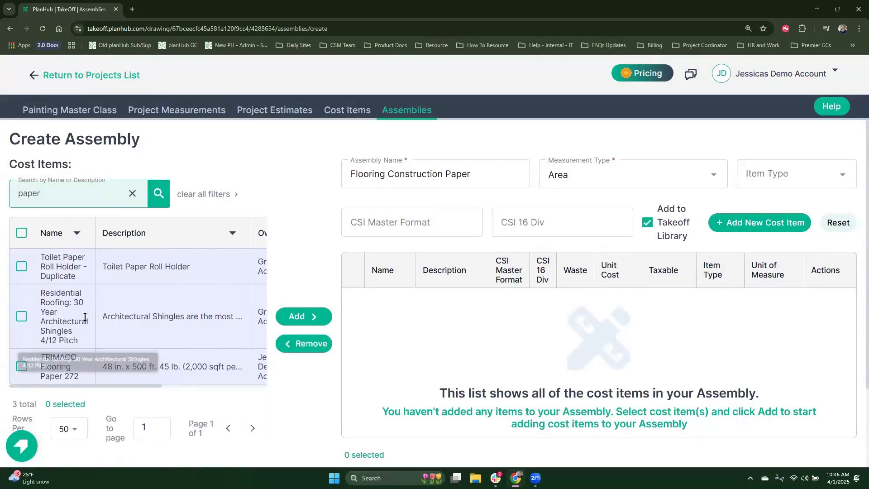
pyautogui.scroll(-1, 102, 321)
pyautogui.click(22, 321)
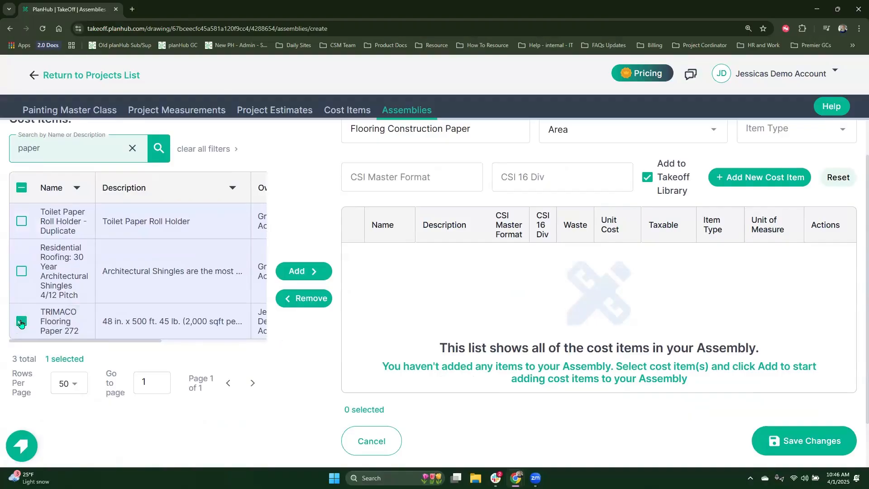
pyautogui.click(307, 274)
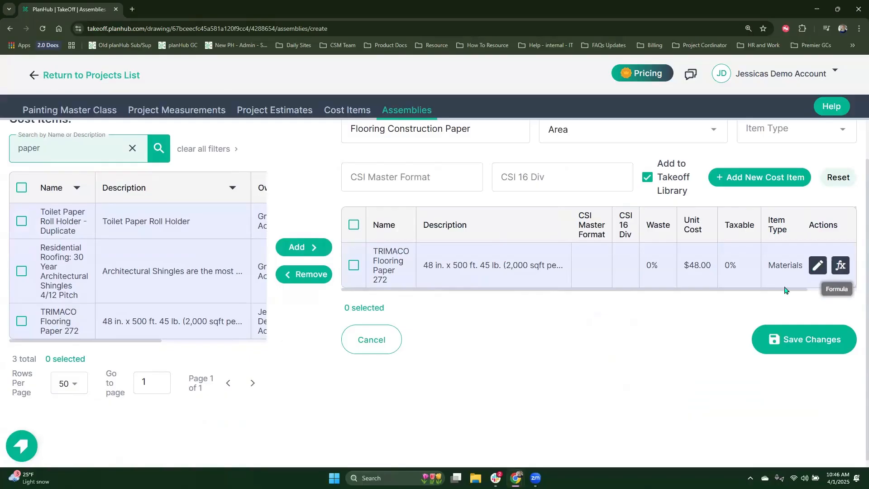
# - Set the TRIMACO Flooring Paper 272 cost item's waste to 15% and its taxable rate to 7.25%, and save the item
pyautogui.moveTo(784, 287); pyautogui.dragTo(817, 291)
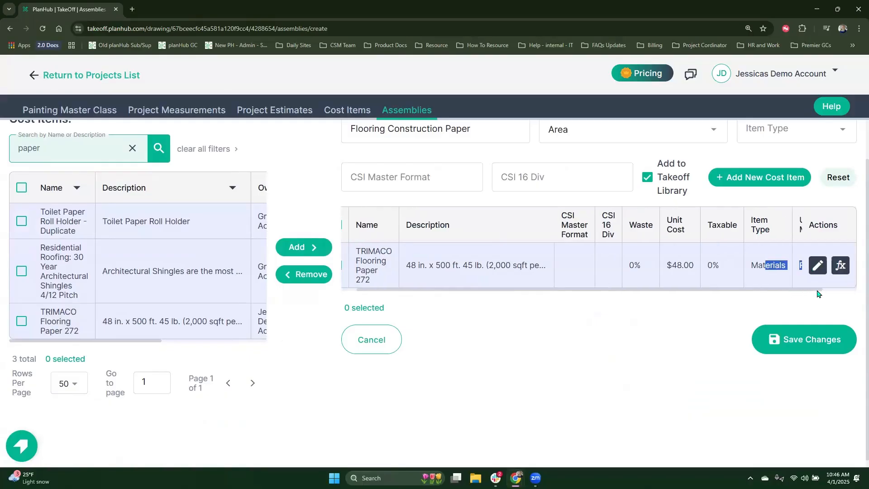
pyautogui.press('ctrl')
pyautogui.click(817, 266)
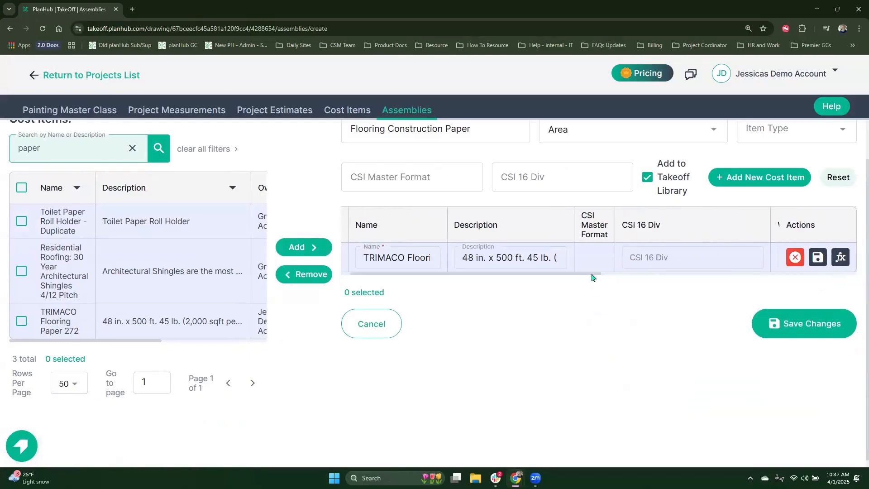
pyautogui.hscroll(8, 647, 276)
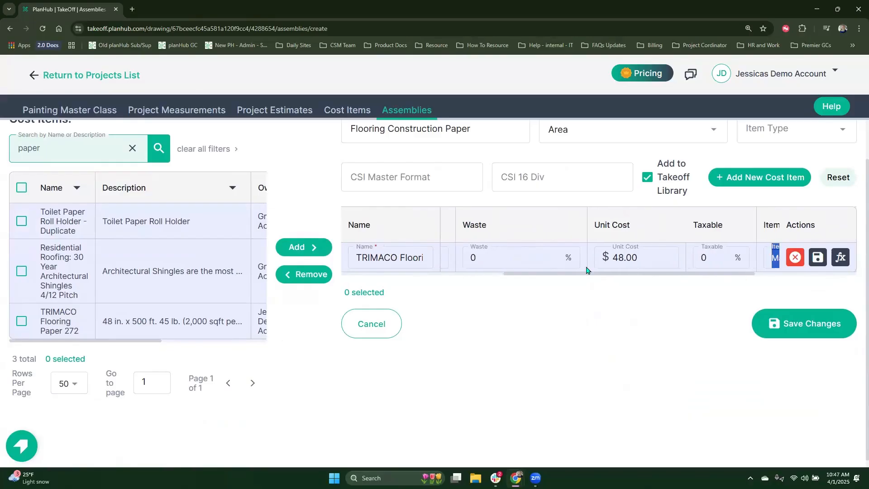
pyautogui.click(489, 255)
pyautogui.moveTo(523, 276); pyautogui.dragTo(404, 281)
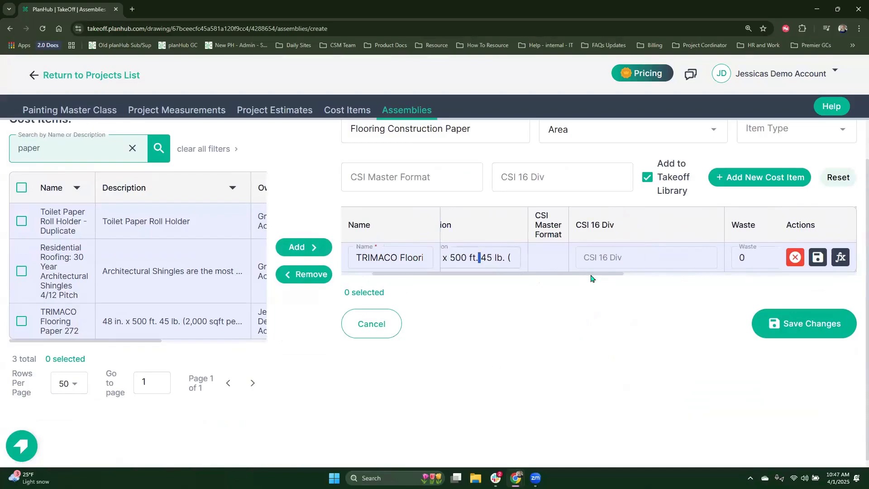
pyautogui.hscroll(5, 580, 267)
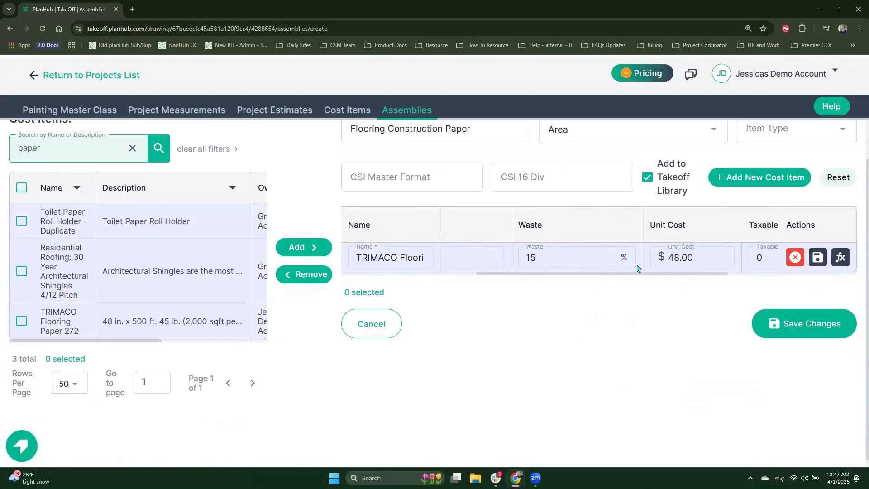
pyautogui.hscroll(3, 637, 268)
pyautogui.click(617, 254)
pyautogui.write('7.25')
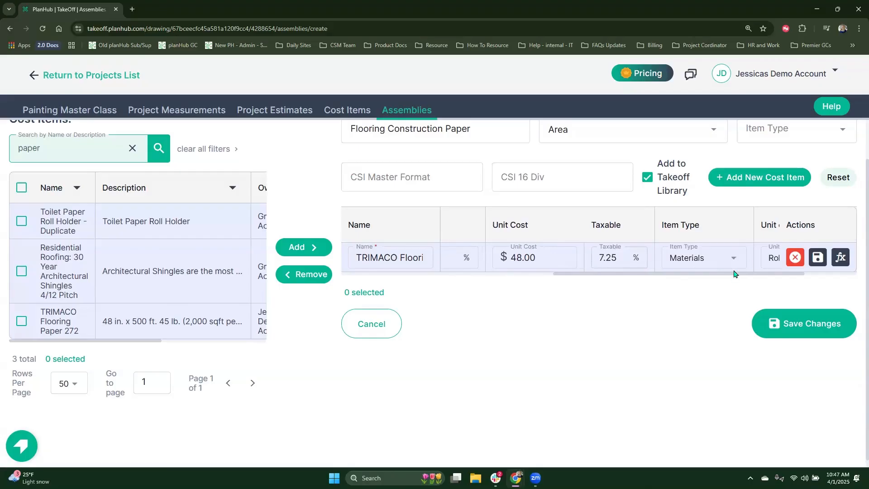
pyautogui.hscroll(3, 778, 274)
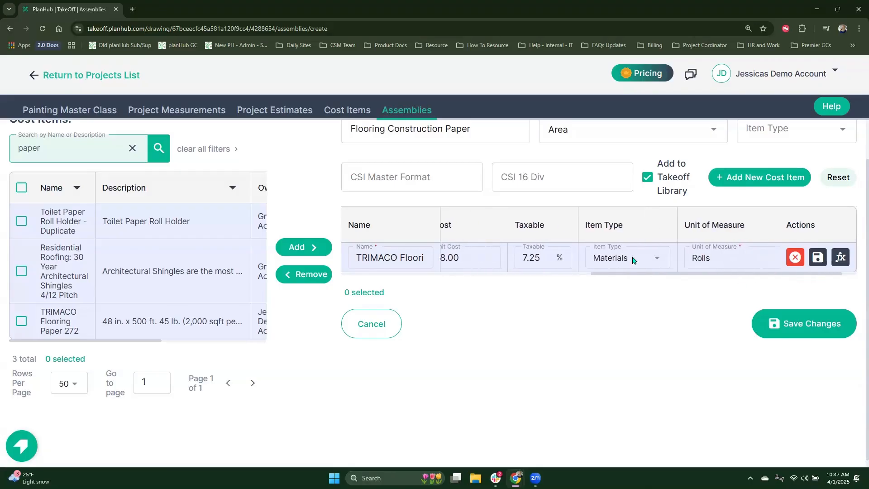
pyautogui.click(824, 258)
# - Start a formula for the TRIMACO Flooring Paper 272 cost item and define it as [area]/2000
pyautogui.click(842, 267)
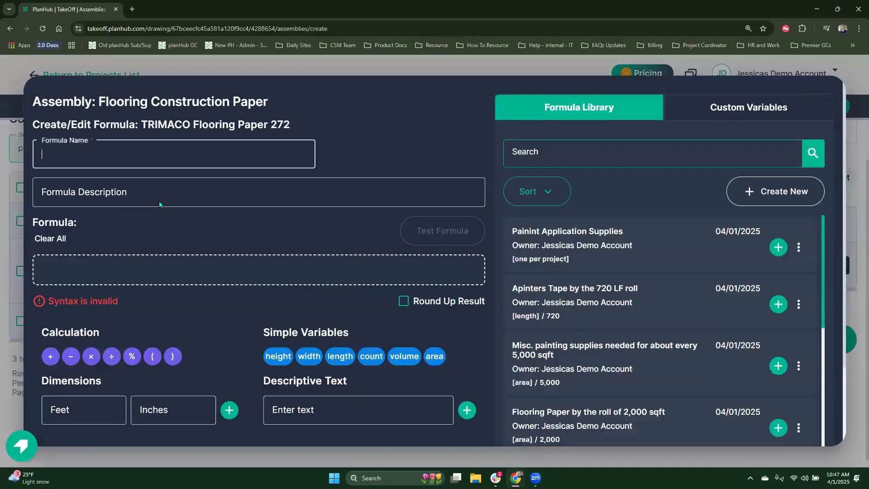
pyautogui.click(123, 265)
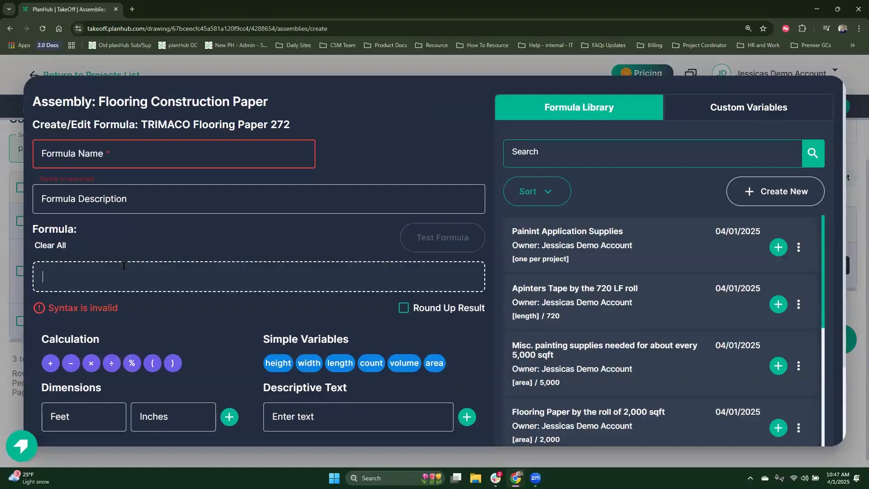
pyautogui.click(430, 365)
pyautogui.write('/')
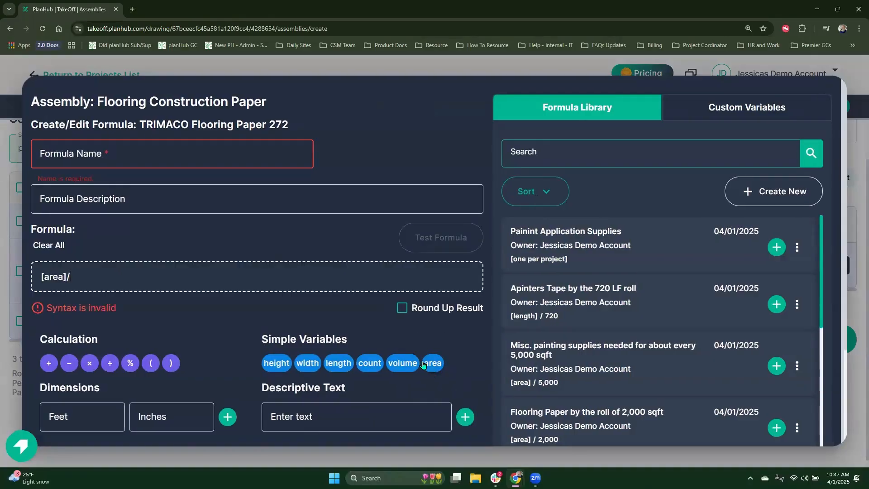
pyautogui.write('2000')
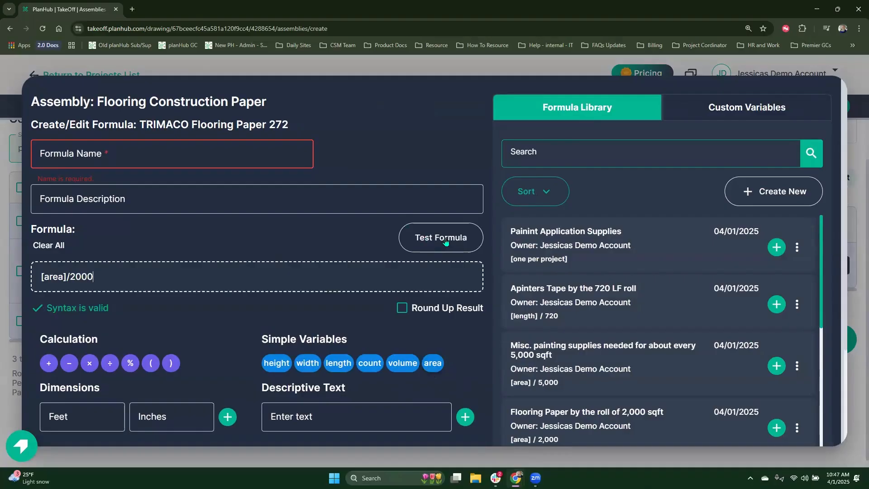
# - Test the flooring paper formula with an area of 2500 and check the number of rolls it gives
pyautogui.click(428, 238)
pyautogui.click(620, 168)
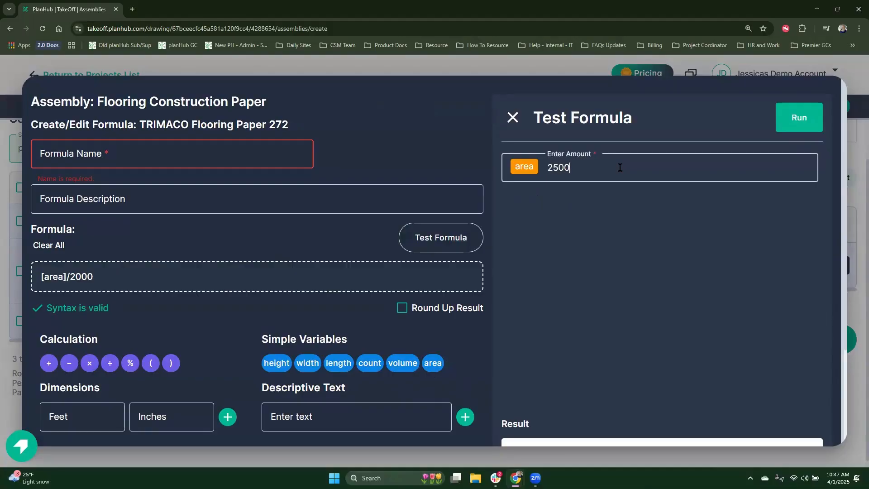
pyautogui.click(799, 118)
pyautogui.scroll(-3, 512, 321)
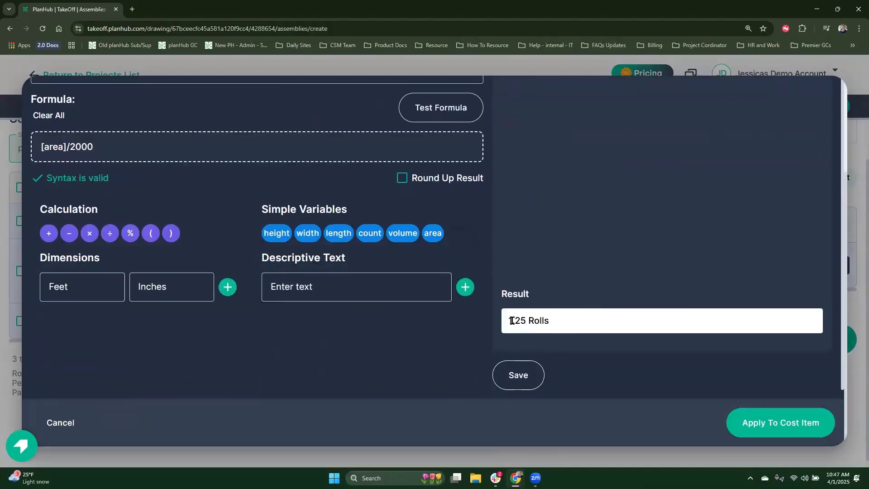
pyautogui.click(514, 322)
pyautogui.click(515, 321)
# - Enable rounding up of the flooring paper formula's result and rerun the test with the same area
pyautogui.click(402, 182)
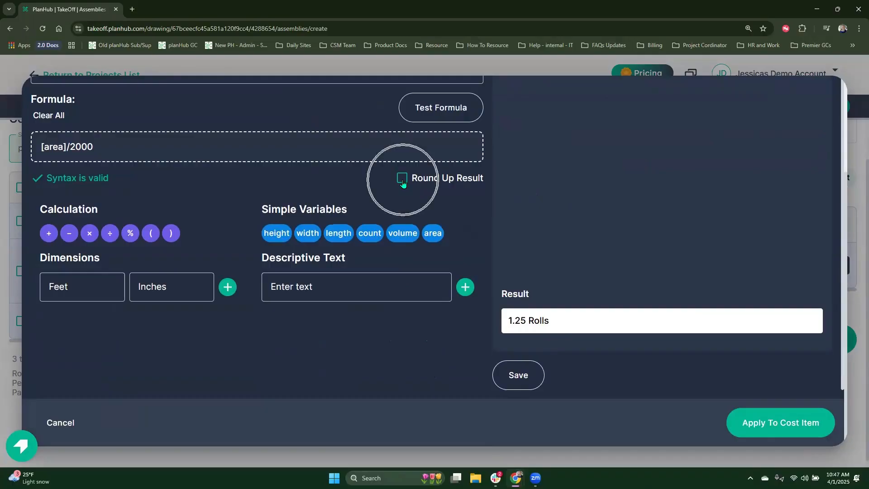
pyautogui.click(403, 182)
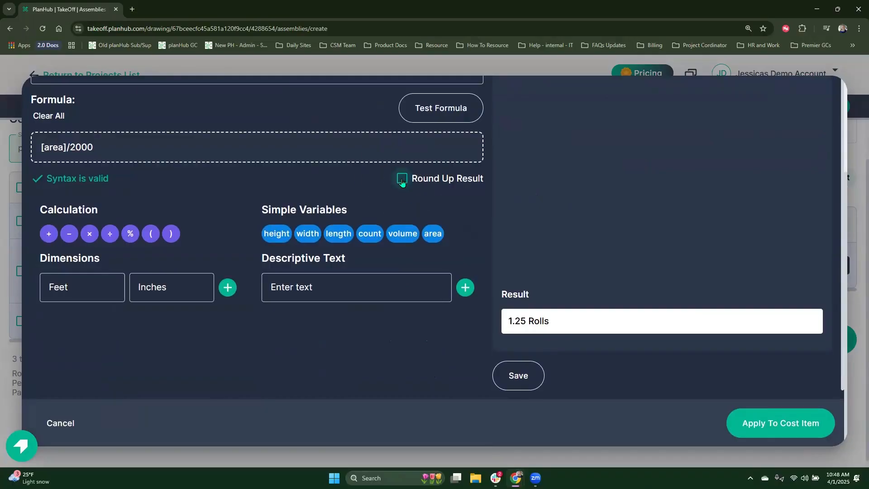
pyautogui.click(403, 182)
pyautogui.scroll(3, 600, 247)
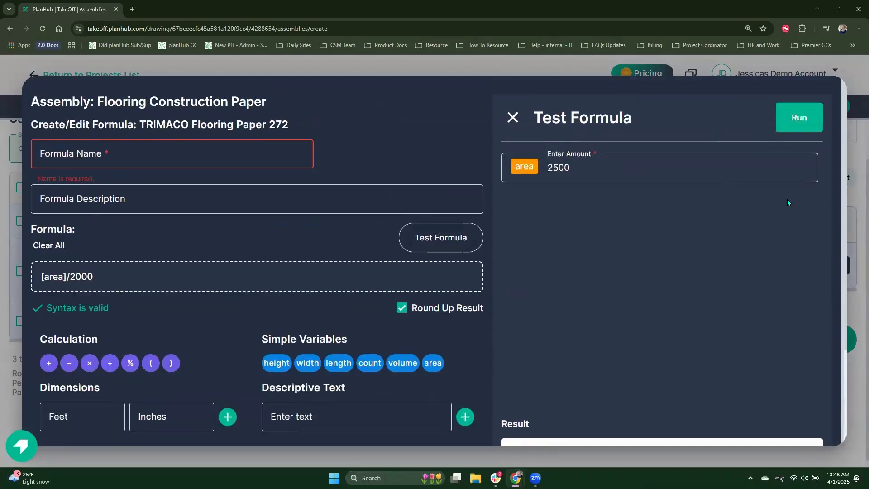
pyautogui.click(808, 116)
pyautogui.scroll(-2, 733, 289)
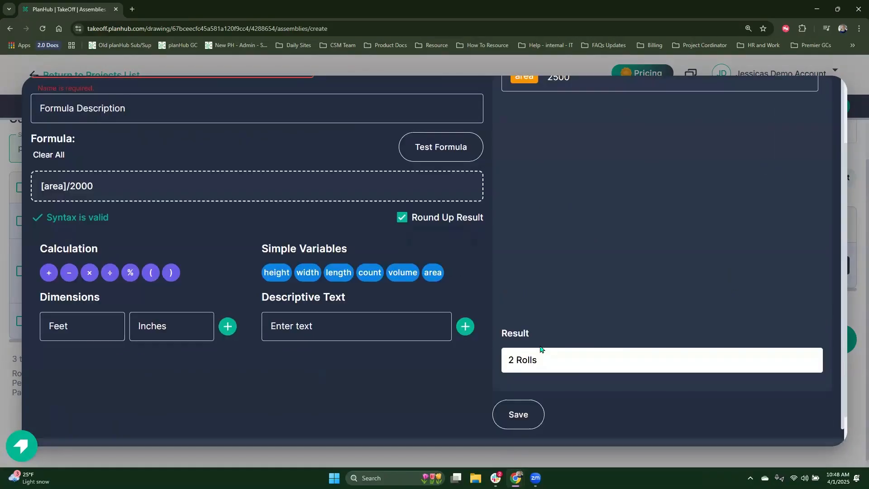
# - Name the formula "Flooring paper for painting by the roll of 2,000sqft", save it and apply it to the cost item
pyautogui.press('ctrl')
pyautogui.press('ctrl')
pyautogui.press('ctrl')
pyautogui.press('ctrl')
pyautogui.press('ctrl')
pyautogui.press('ctrl')
pyautogui.press('ctrl')
pyautogui.click(511, 407)
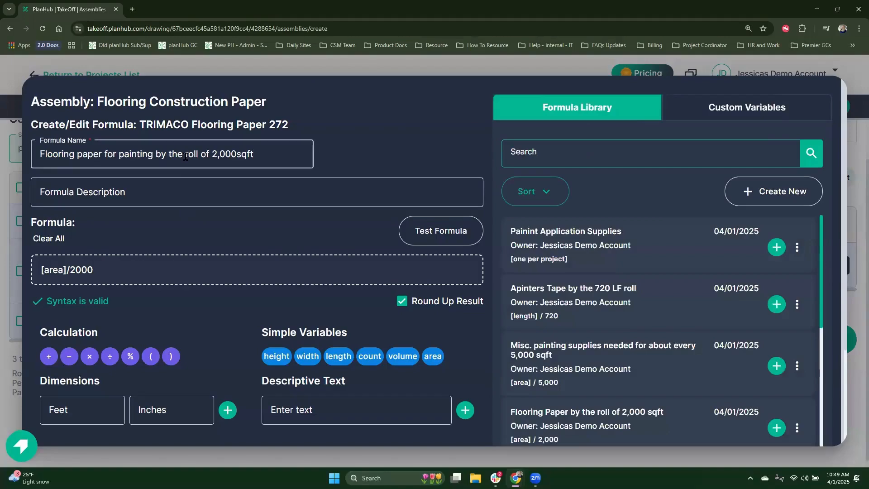
pyautogui.press('ctrl')
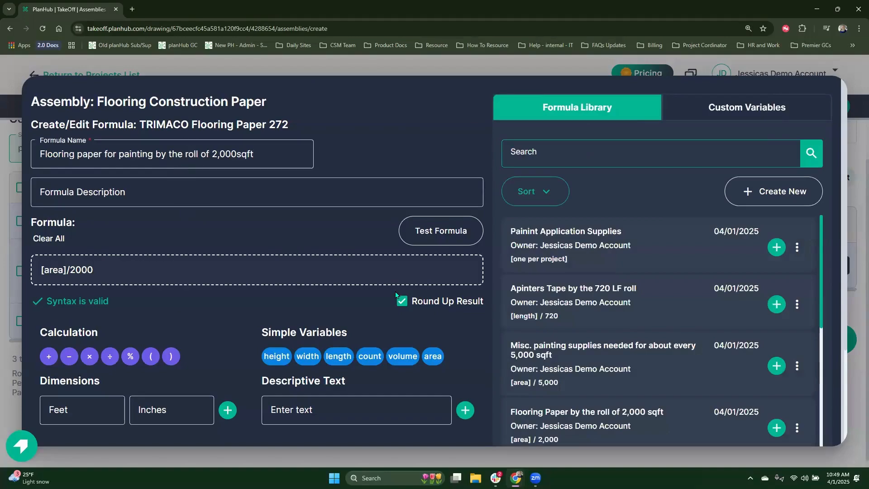
pyautogui.scroll(-3, 444, 322)
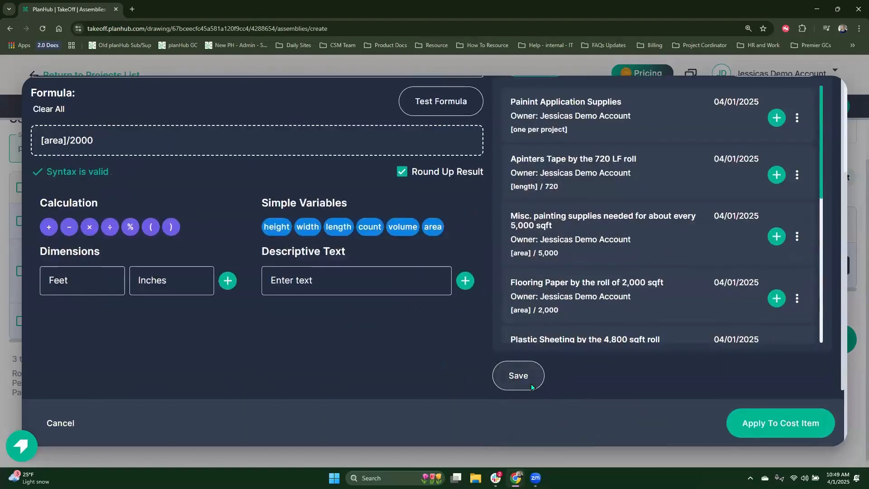
pyautogui.click(798, 422)
pyautogui.press('ctrl')
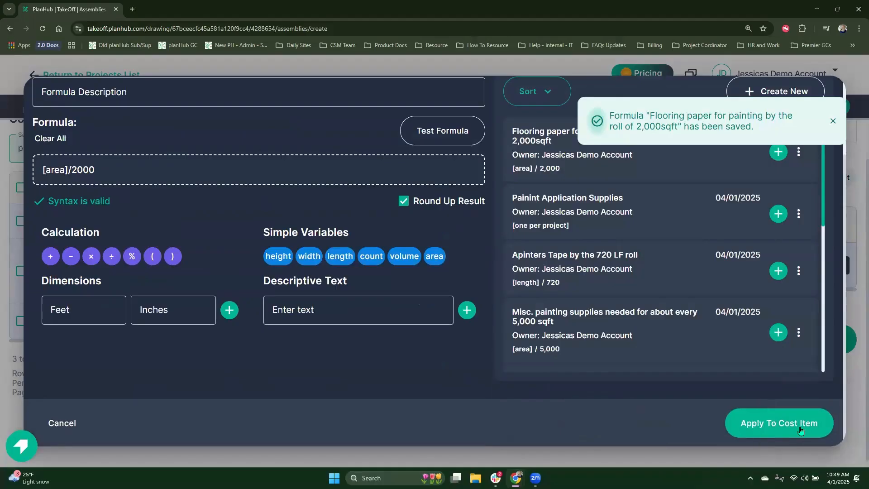
pyautogui.click(800, 424)
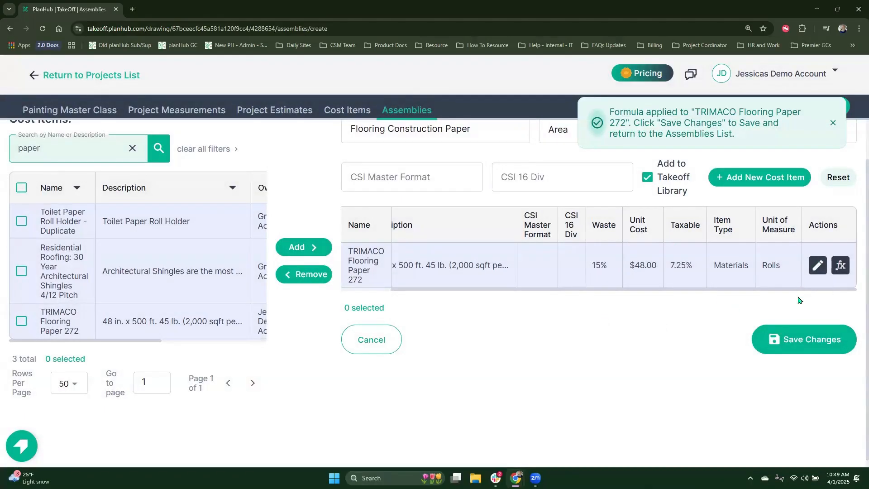
# - Add a new cost item named Painting prep labor, described as cost per hour with coverage of ~1,000sqft per hour
pyautogui.click(757, 186)
pyautogui.click(373, 274)
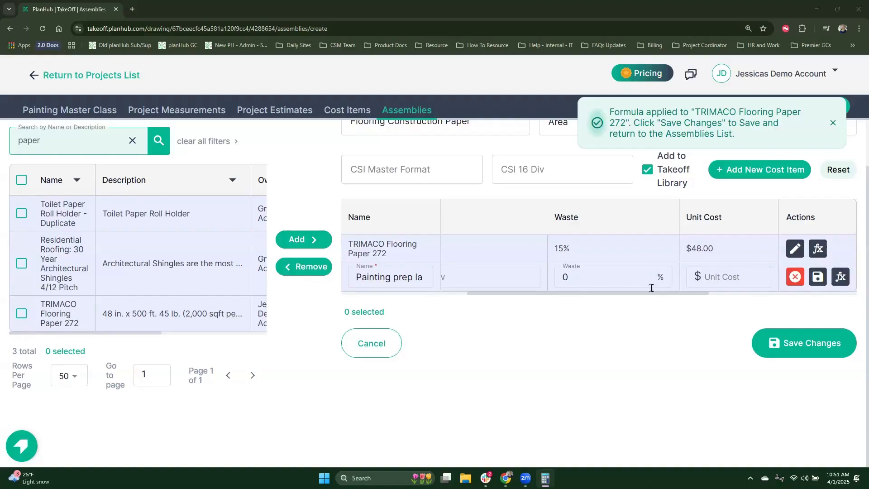
pyautogui.moveTo(655, 294); pyautogui.dragTo(537, 274)
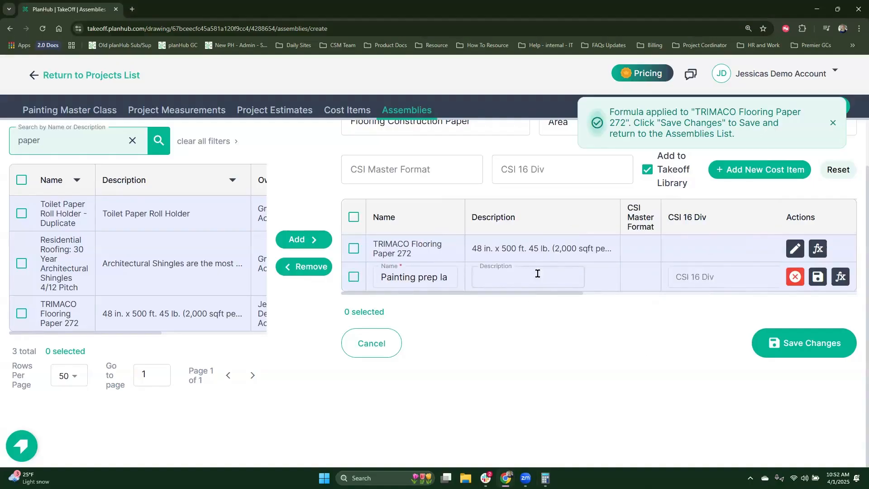
pyautogui.write('Cost per hour (~coverage of ~1,000sqft per ho')
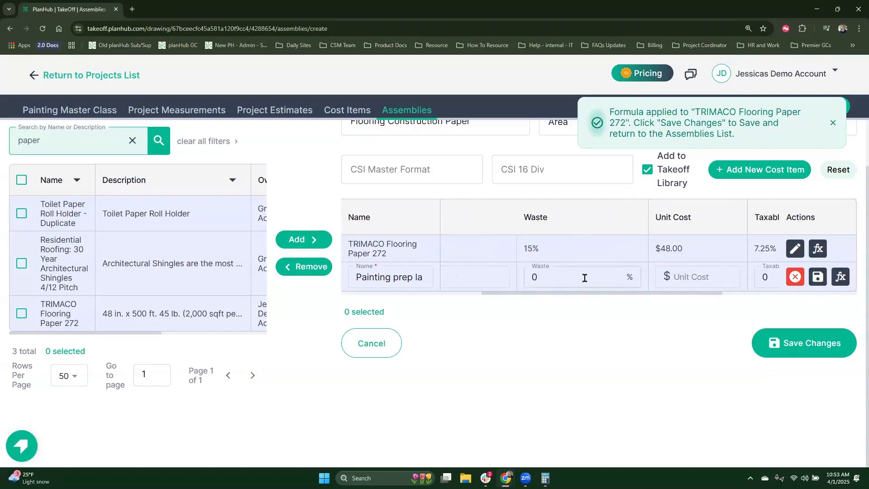
# - Give Painting prep labor a unit cost of $23, item type Labor and unit of measure Hours, and save the item
pyautogui.click(596, 274)
pyautogui.click(697, 271)
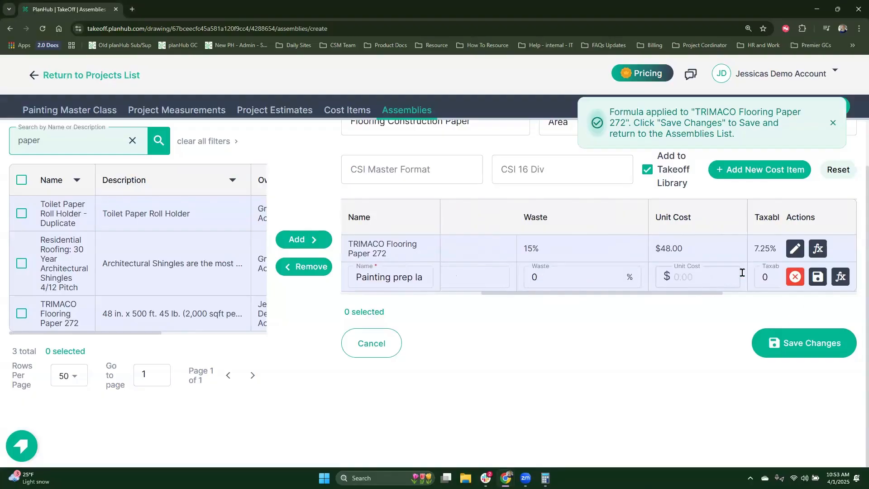
pyautogui.write('23')
pyautogui.hscroll(5, 707, 295)
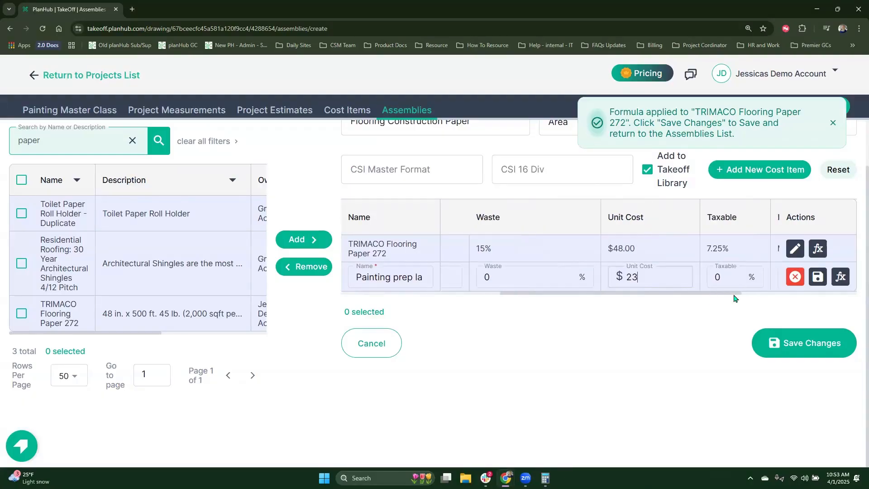
pyautogui.click(698, 281)
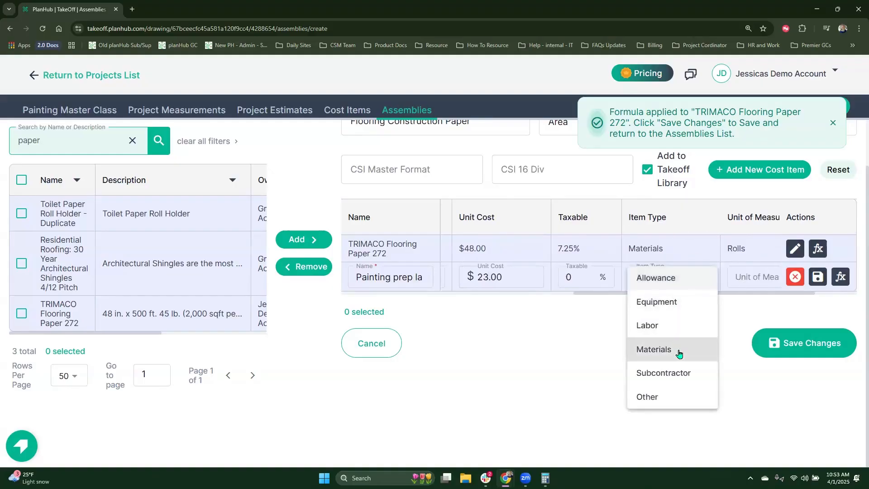
pyautogui.click(677, 326)
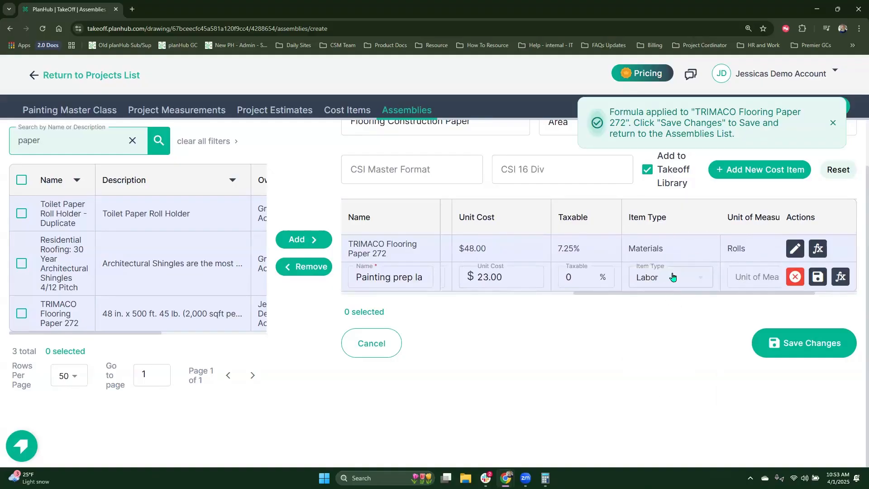
pyautogui.click(756, 278)
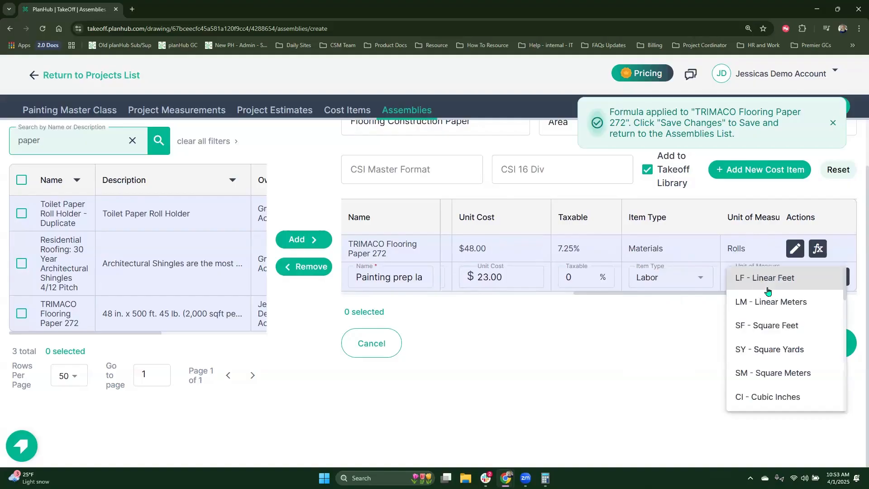
pyautogui.scroll(-7, 770, 326)
pyautogui.scroll(-5, 776, 347)
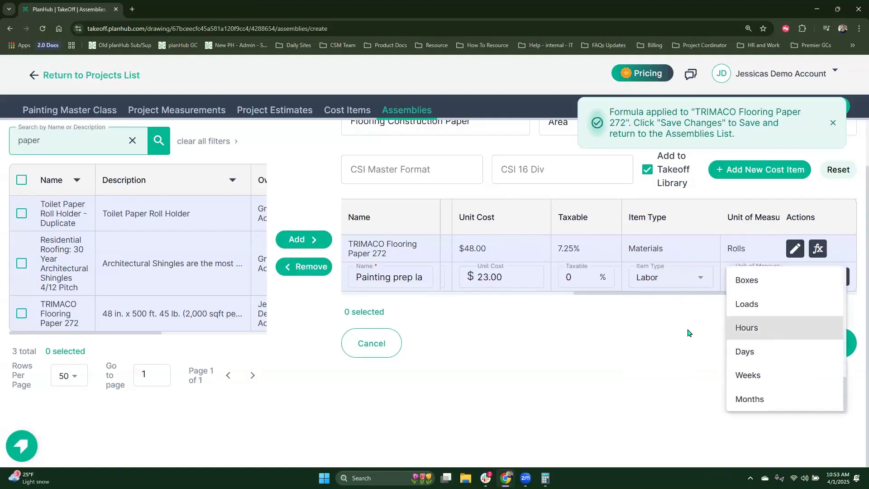
pyautogui.click(770, 335)
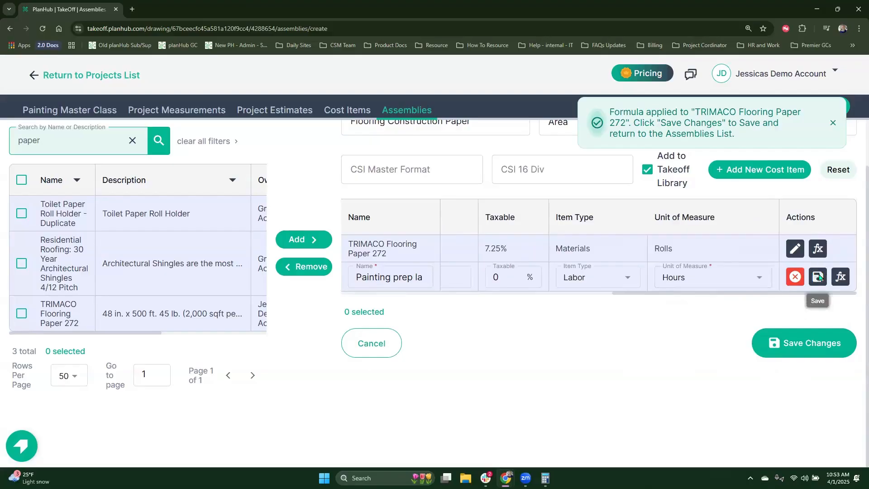
pyautogui.click(818, 277)
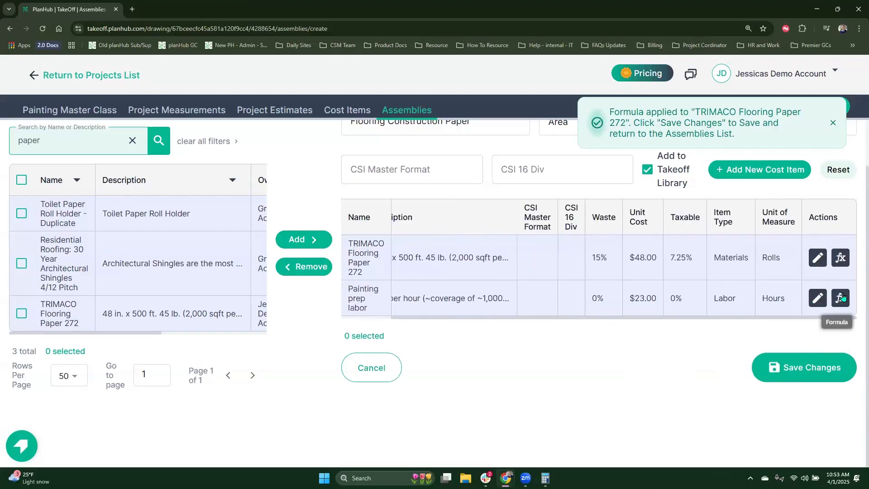
# - Build the quantity formula for the Painting prep labor cost item as area divided by 1000
pyautogui.click(841, 298)
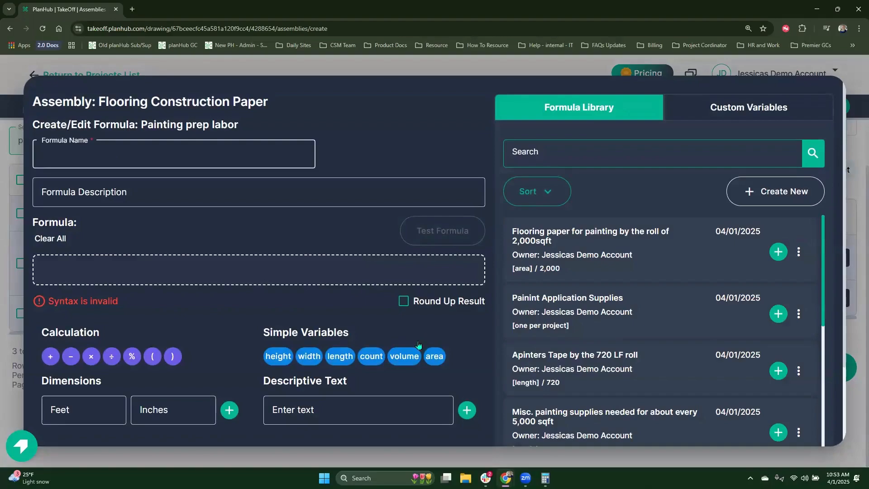
pyautogui.click(434, 356)
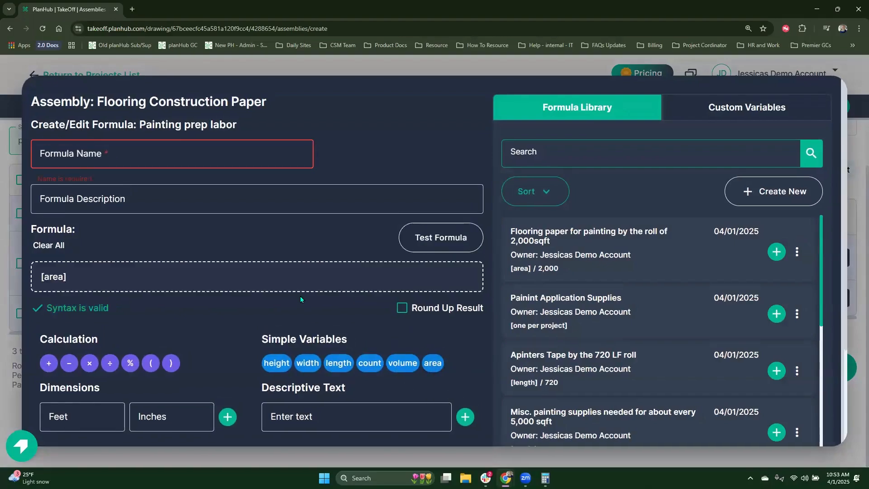
pyautogui.write('/')
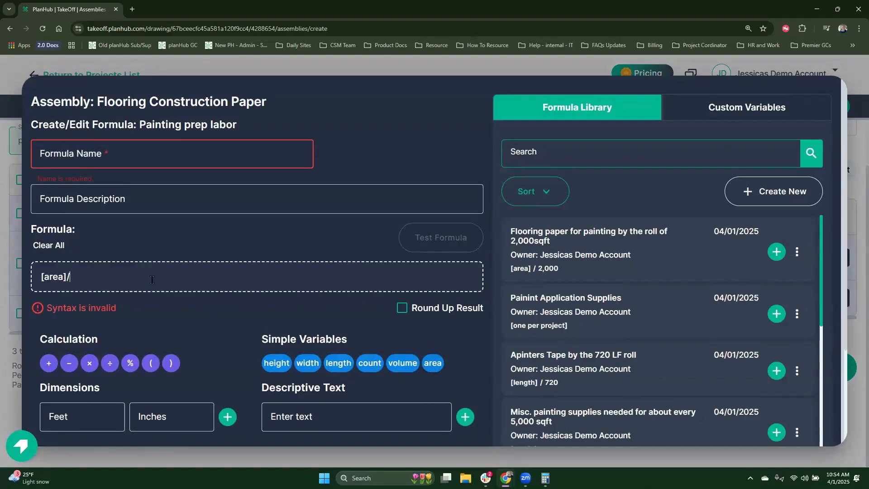
pyautogui.write('10')
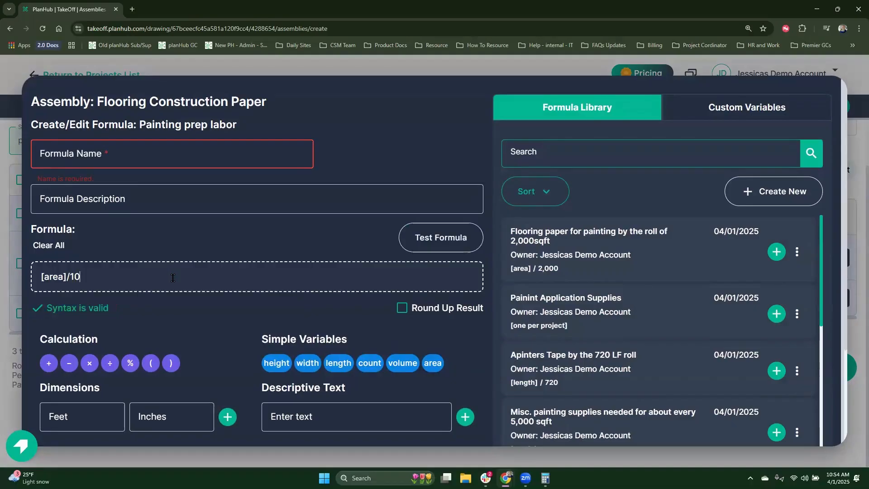
pyautogui.write('00')
# - Save the formula as "Flooring prep for paint by the hour", described as "Average of 1,000 SQFT per hour", apply it and save the assembly
pyautogui.write('per hour')
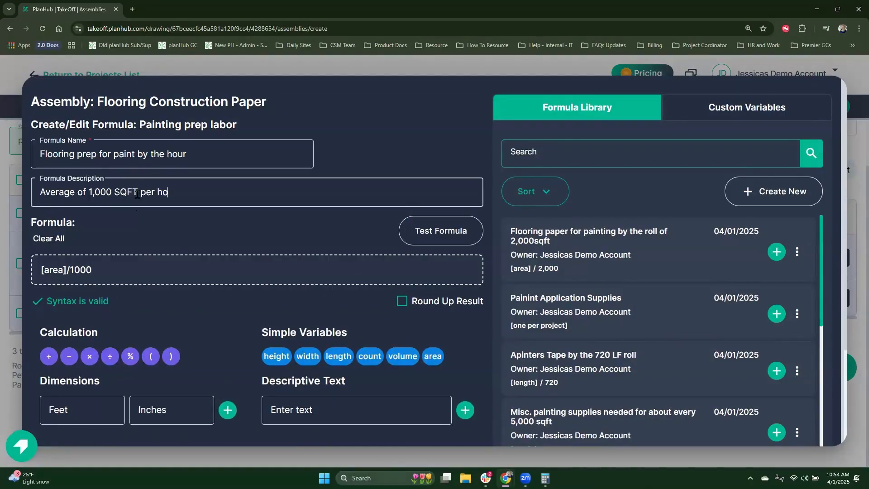
pyautogui.scroll(-3, 469, 347)
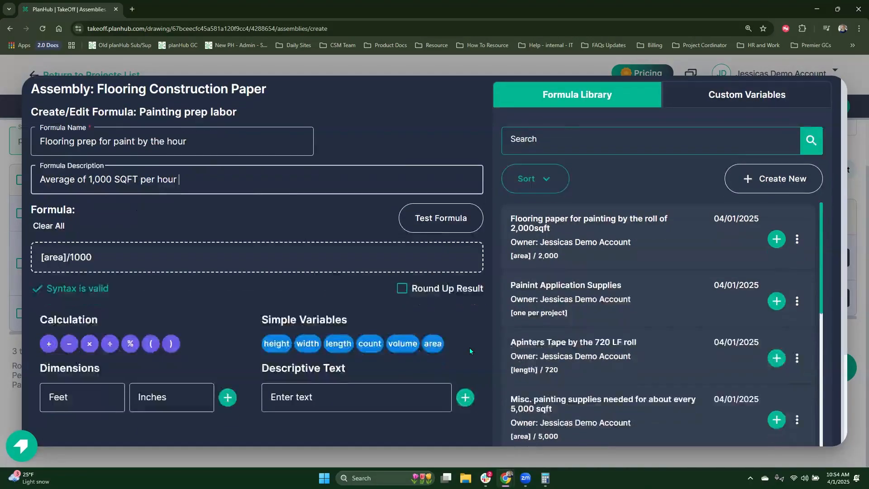
pyautogui.click(527, 381)
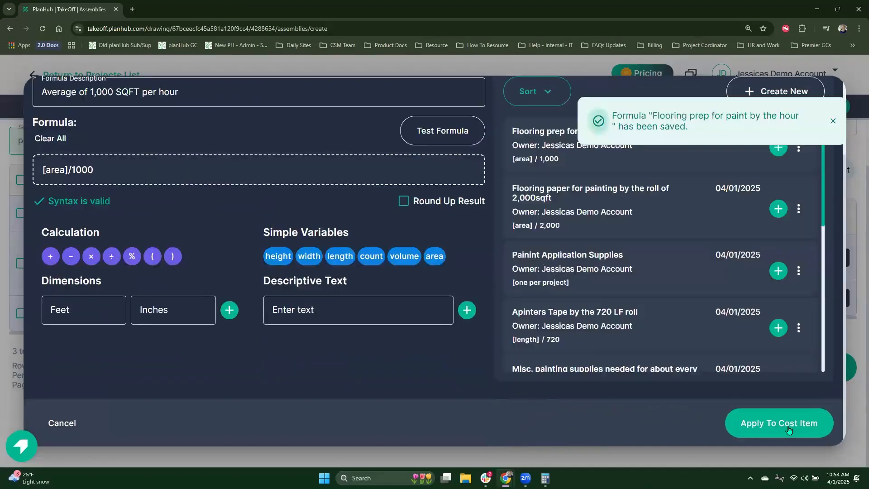
pyautogui.click(788, 430)
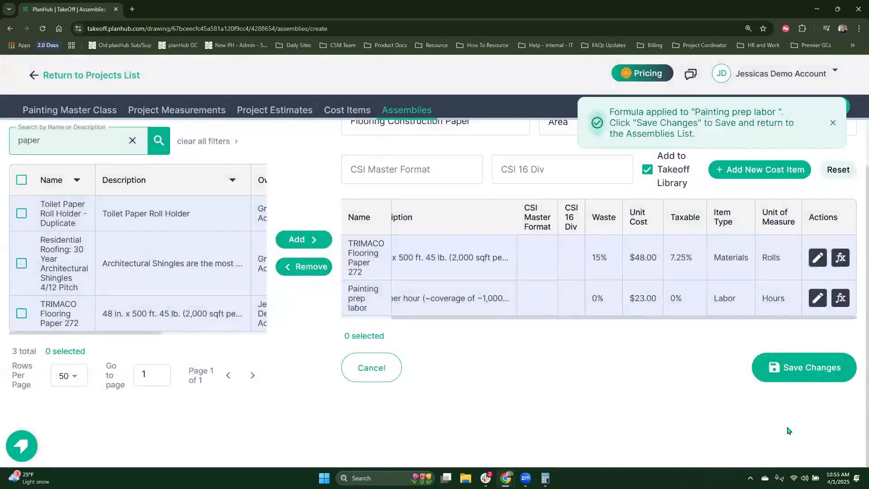
pyautogui.click(796, 377)
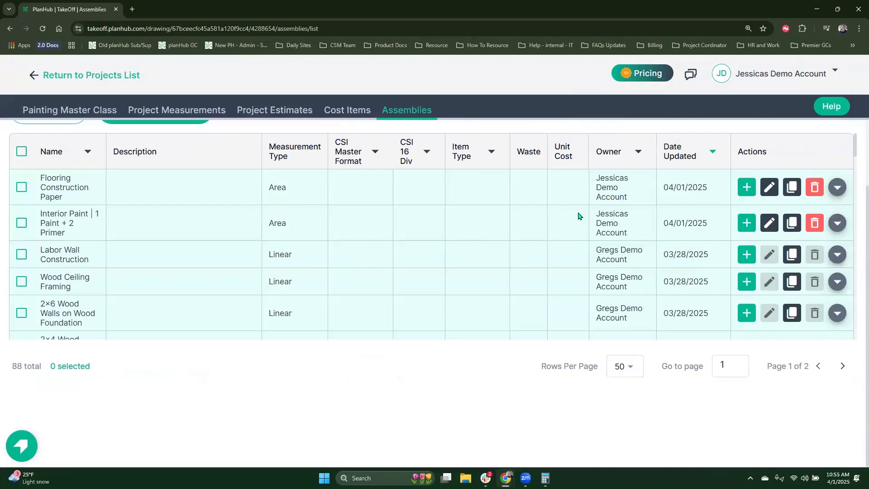
# - Create a new assembly named "Plastic Sheeting for Paint prep" with measurement type Area
pyautogui.scroll(2, 345, 212)
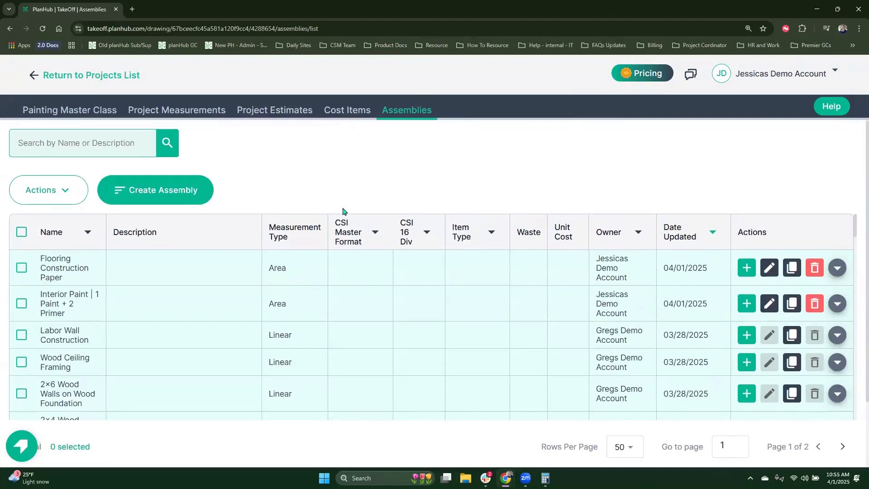
pyautogui.click(193, 195)
pyautogui.click(462, 173)
pyautogui.write('Plas')
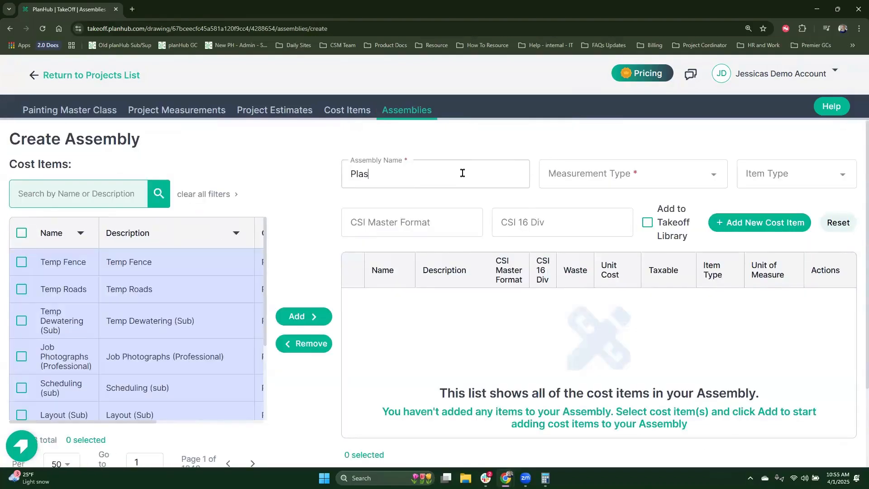
pyautogui.write('tic Sheeting for Paint prep')
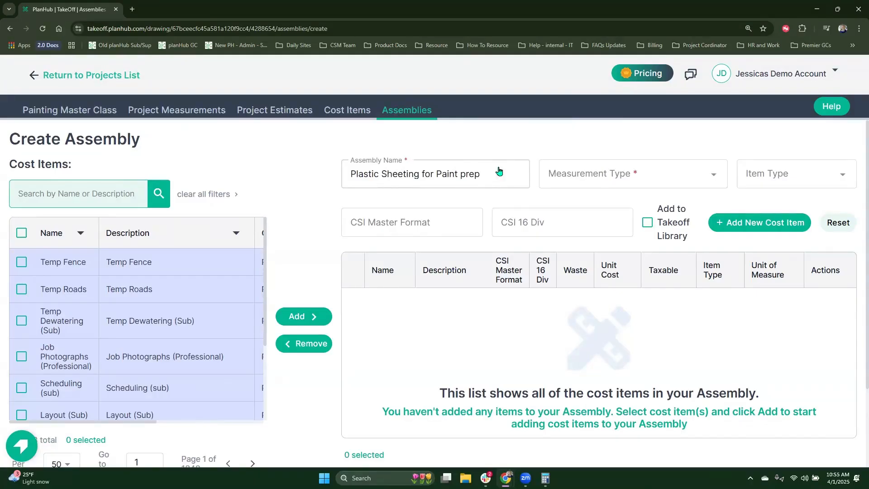
pyautogui.click(611, 174)
pyautogui.click(615, 175)
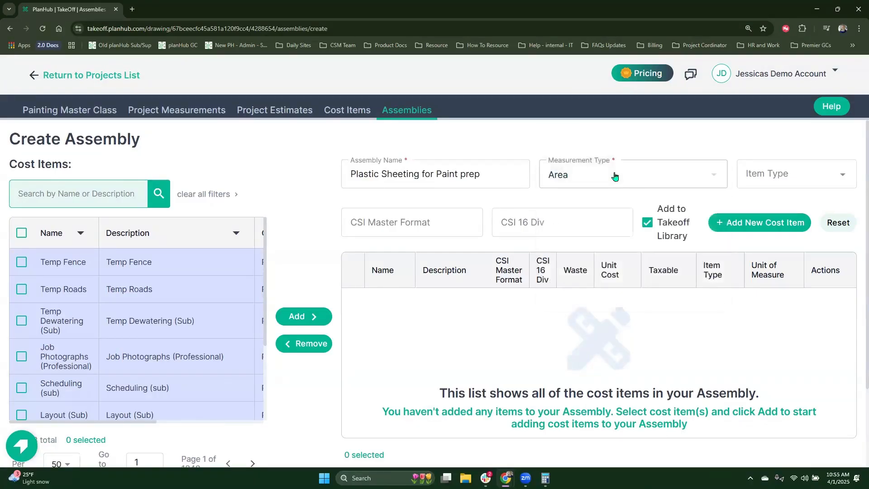
# - Find the Painters Plastic Sheeting - 0.31 mil High Density cost item by searching "plastic sheeting" and add it to the assembly
pyautogui.click(72, 193)
pyautogui.write('plastic sheeting')
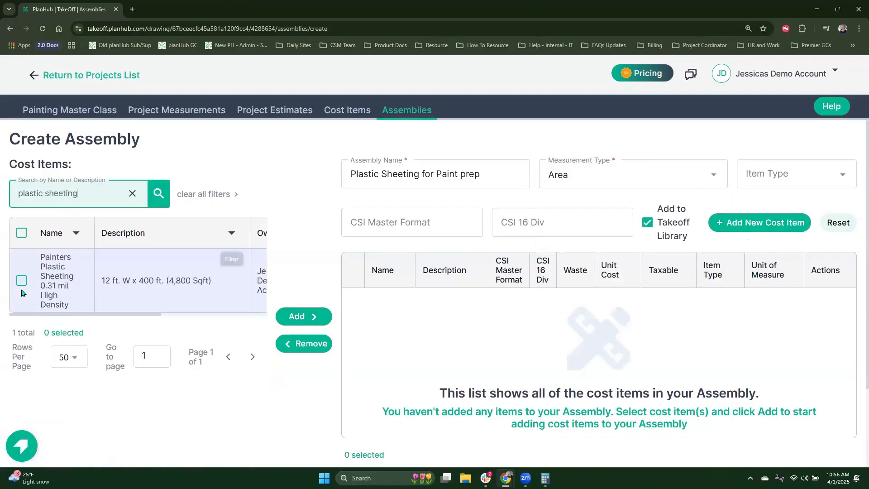
pyautogui.click(21, 281)
pyautogui.click(317, 315)
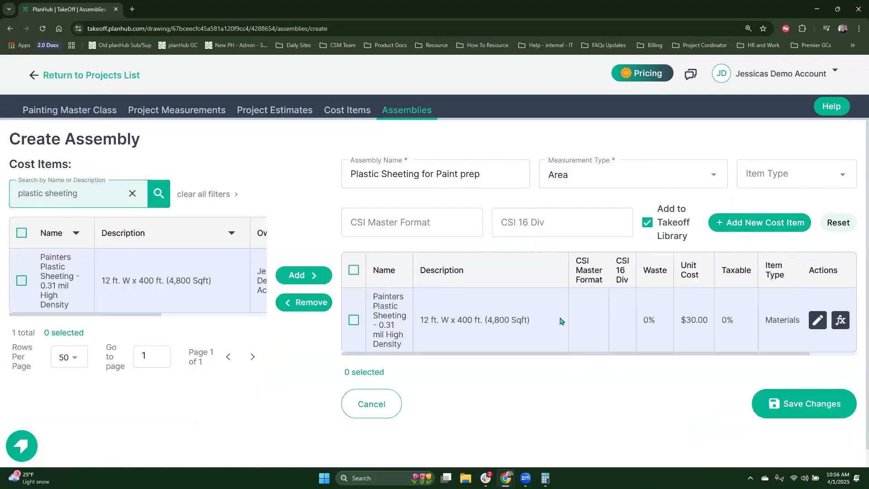
# - Set the plastic sheeting cost item's waste to 15% and taxable rate to 7.25%, and save the item
pyautogui.click(536, 307)
pyautogui.write('185')
pyautogui.click(733, 304)
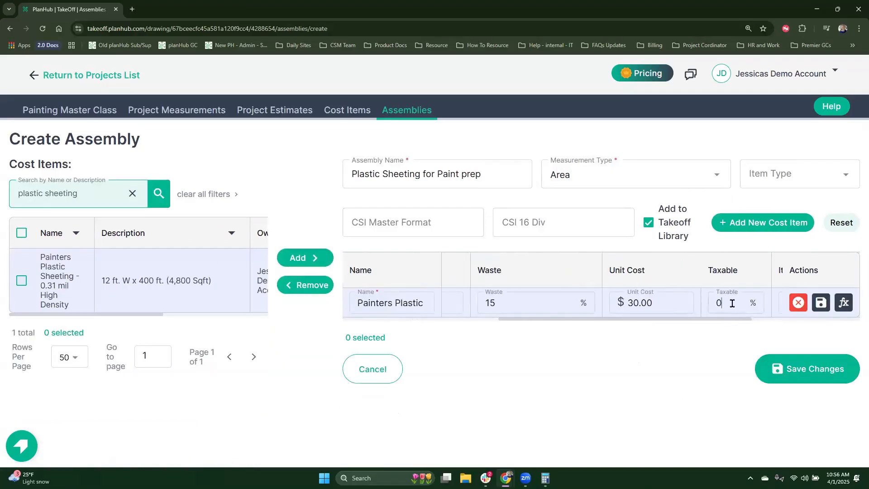
pyautogui.write('7.25')
pyautogui.moveTo(753, 320); pyautogui.dragTo(859, 318)
pyautogui.click(821, 304)
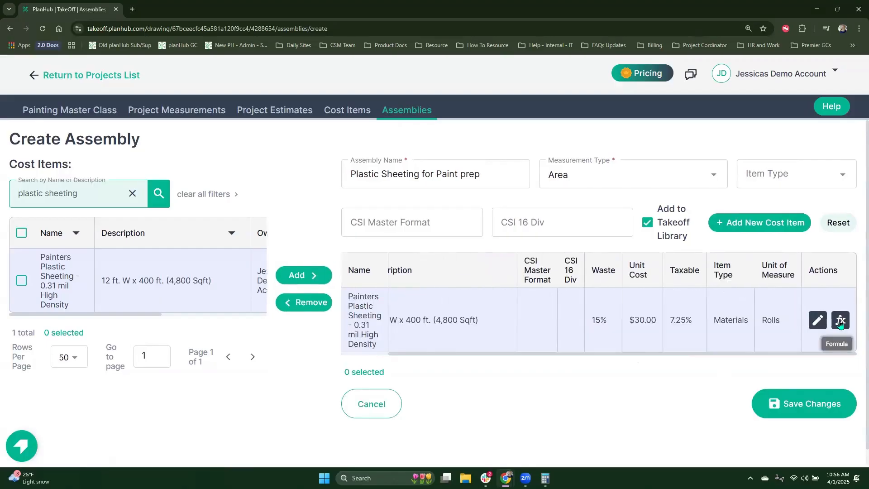
# - Create a formula for the sheeting named "Plastic sheeting by the roll of 4,800sqft" that divides area by 4800
pyautogui.click(841, 321)
pyautogui.write('Plastic sheeting by the roll of 4,800sqft')
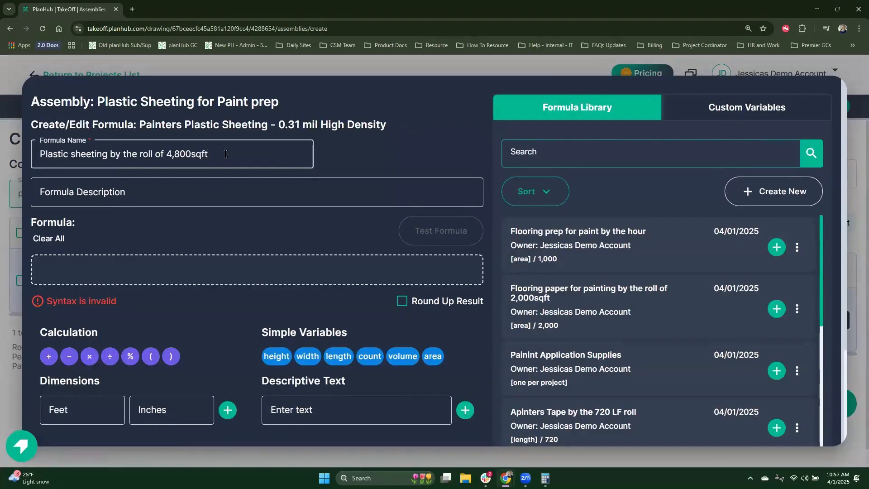
pyautogui.click(259, 267)
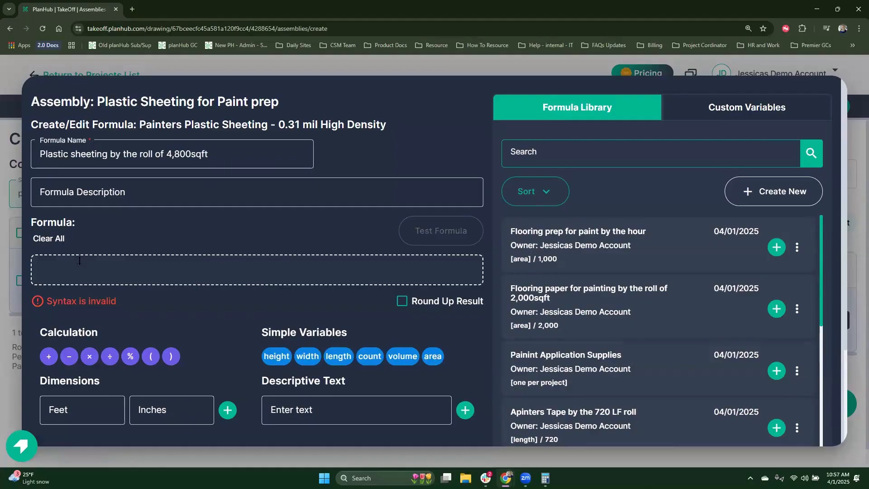
pyautogui.click(436, 359)
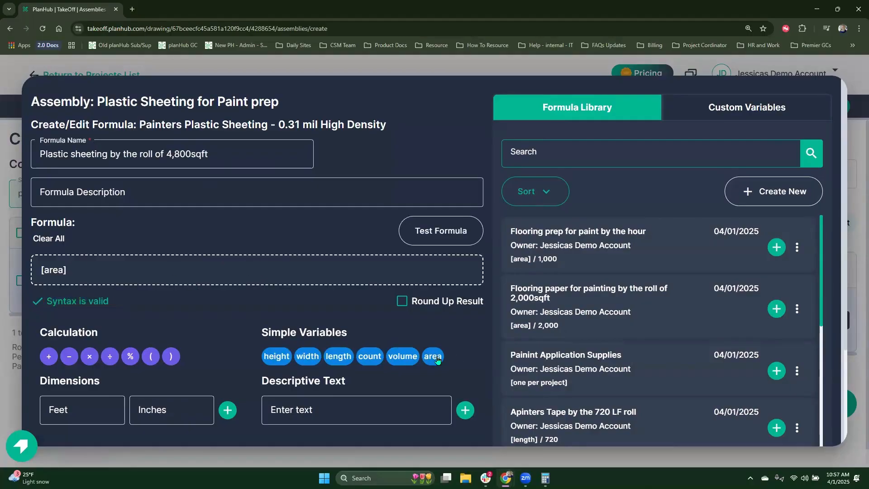
pyautogui.write('/')
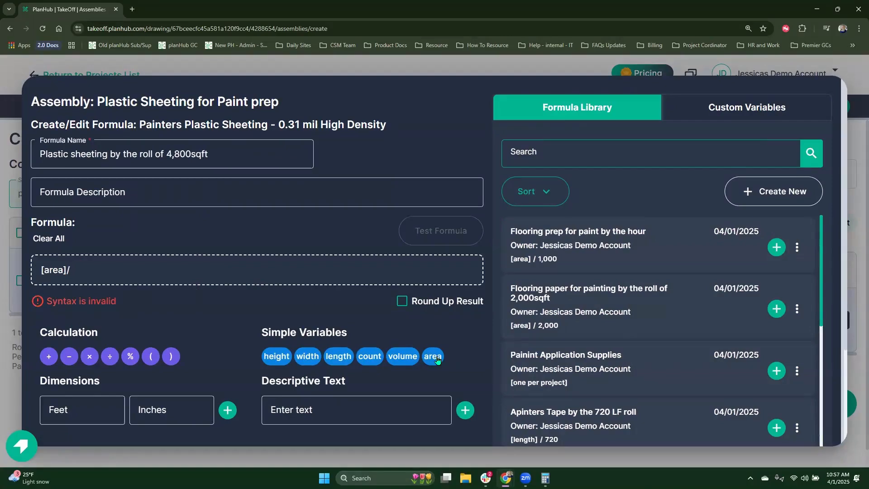
pyautogui.write('4800')
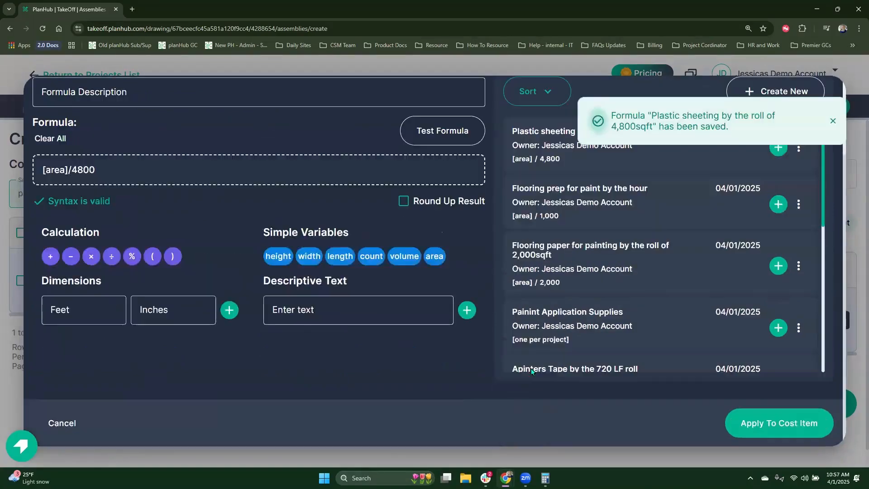
# - Save the sheeting formula, apply it to the cost item and save the Plastic Sheeting for Paint prep assembly
pyautogui.press('ctrl')
pyautogui.click(797, 425)
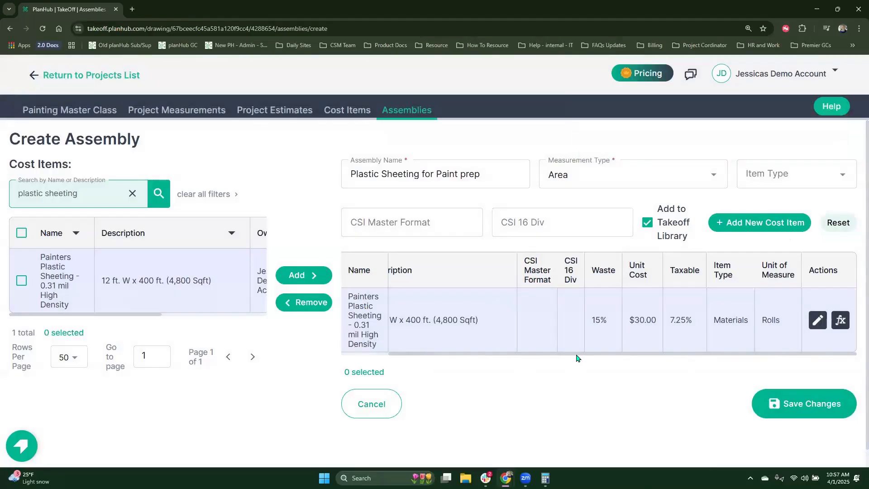
pyautogui.click(777, 404)
# - From the Painting Master Class drawing, add the Plastic Sheeting measurement to Project Estimate 2 with the Plastic Sheeting for Paint prep assembly
pyautogui.click(57, 112)
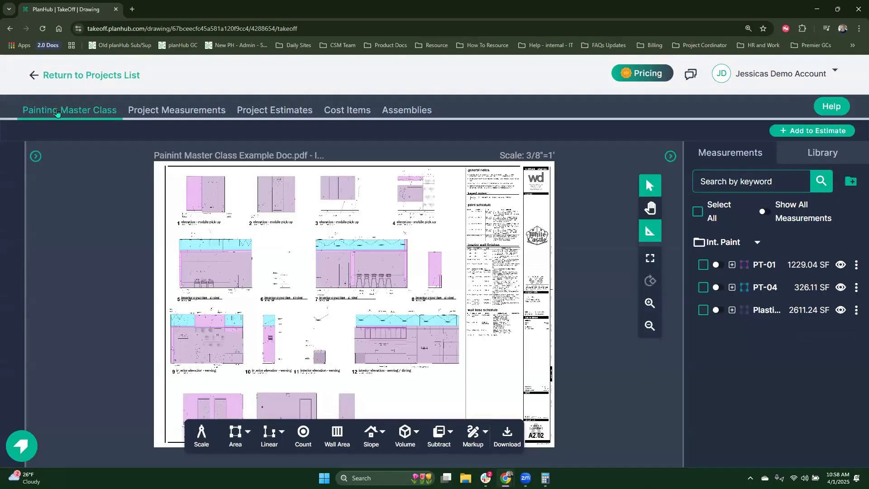
pyautogui.click(856, 310)
pyautogui.click(821, 118)
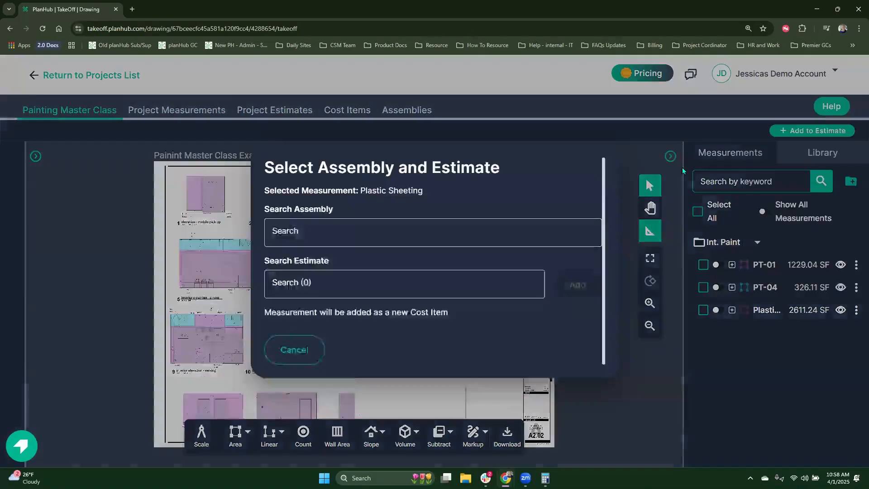
pyautogui.click(385, 232)
pyautogui.scroll(-8, 369, 326)
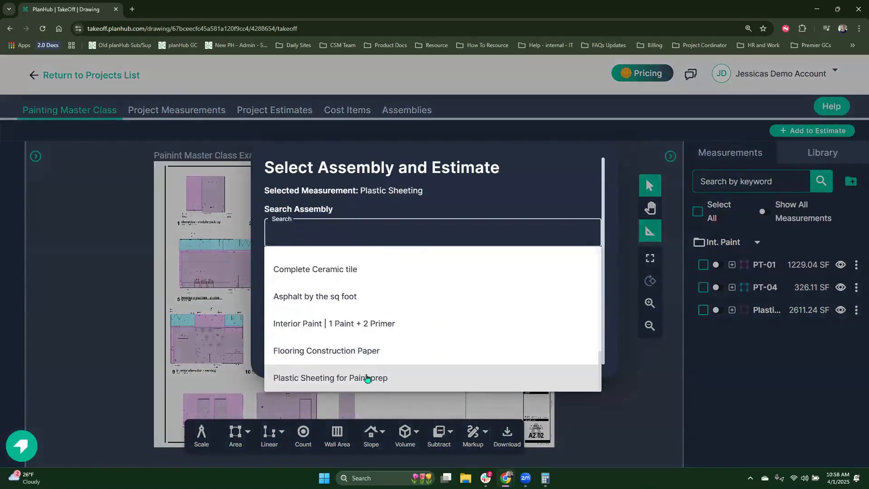
pyautogui.click(373, 376)
pyautogui.click(353, 286)
pyautogui.click(347, 369)
pyautogui.click(576, 285)
pyautogui.click(767, 373)
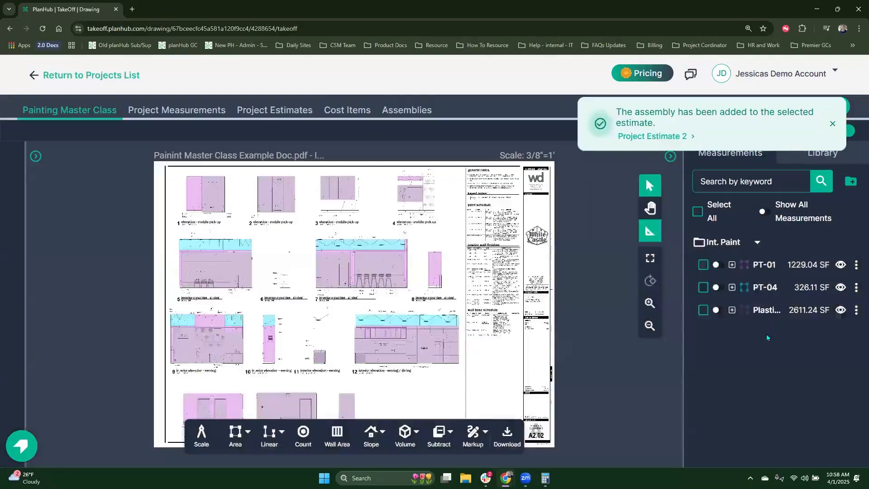
# - Add the Construction Paper measurement to Project Estimate 2 using the Flooring Construction Paper assembly
pyautogui.click(857, 310)
pyautogui.click(821, 117)
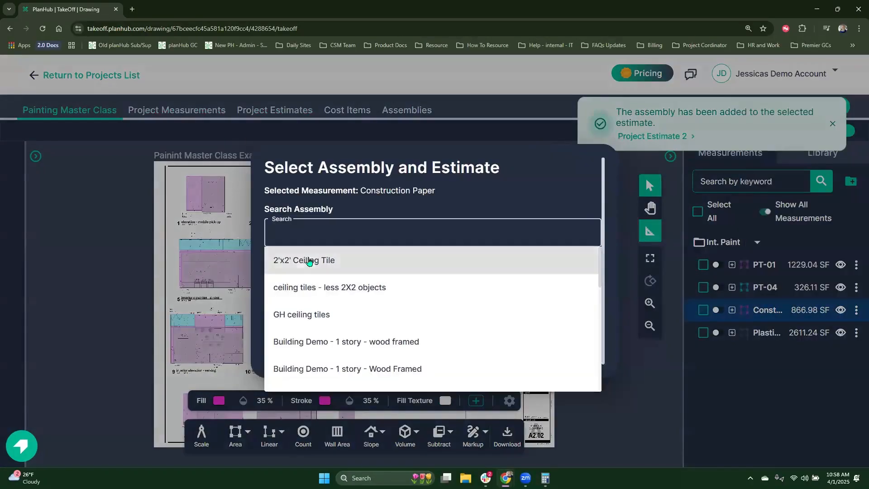
pyautogui.scroll(-8, 315, 290)
pyautogui.click(325, 374)
pyautogui.click(371, 233)
pyautogui.click(369, 350)
pyautogui.click(369, 286)
pyautogui.click(356, 369)
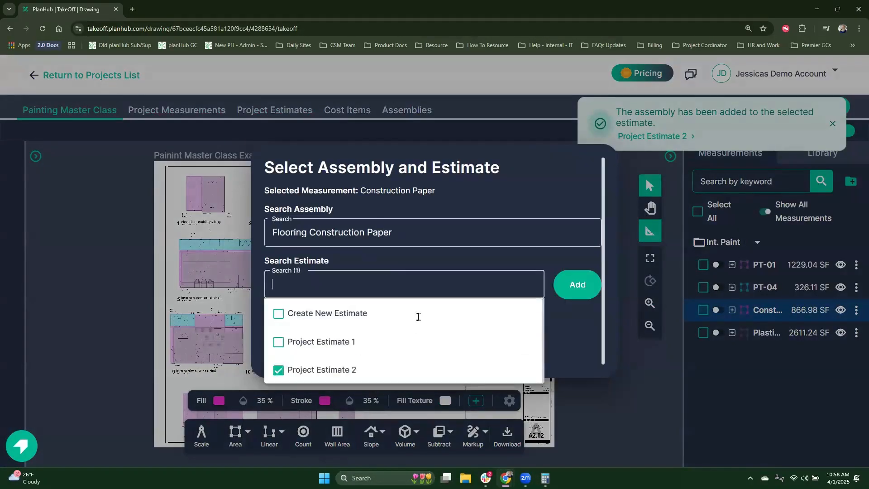
pyautogui.click(578, 285)
pyautogui.click(767, 390)
# - Open Project Estimate 2 among the project's estimates and review its assemblies and the project totals
pyautogui.click(275, 110)
pyautogui.scroll(-2, 543, 392)
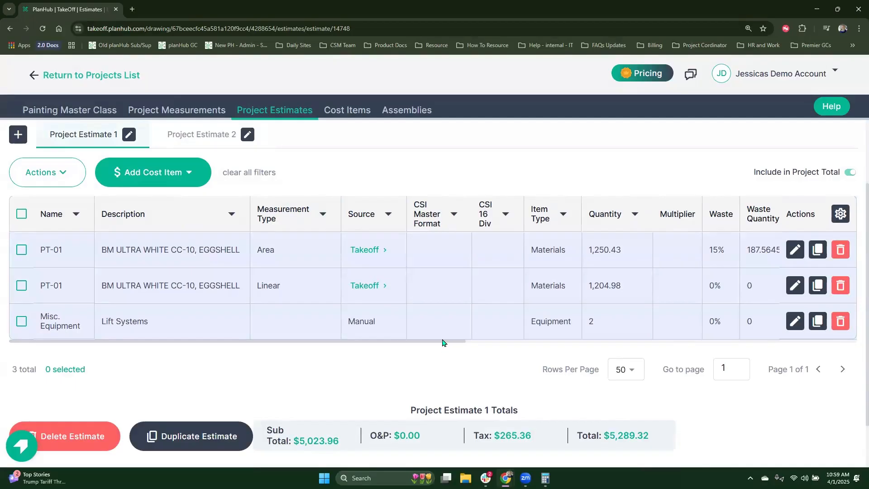
pyautogui.click(214, 135)
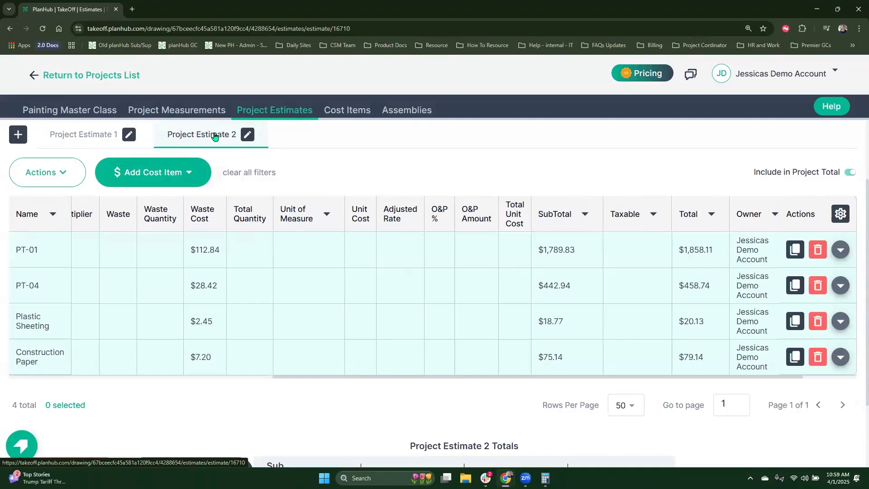
pyautogui.scroll(2, 215, 135)
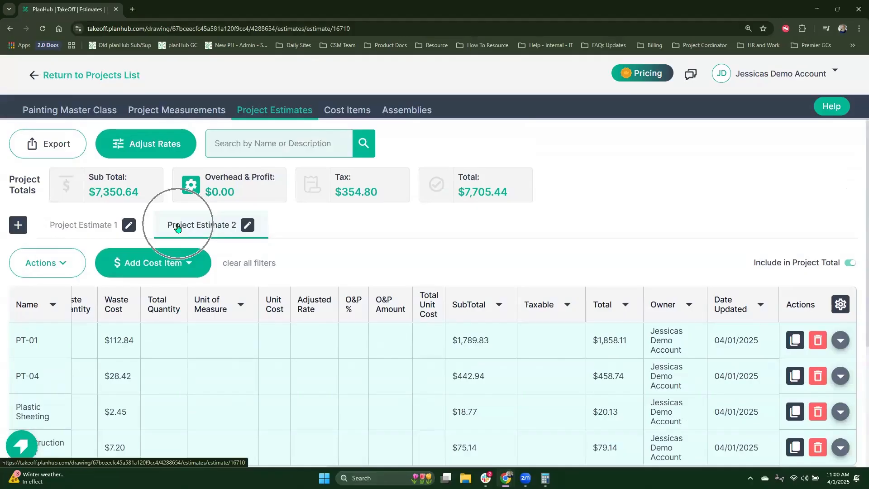
# - Start an Overhead & Profit rate adjustment and select Project Estimate 2 as its target
pyautogui.click(149, 144)
pyautogui.click(379, 207)
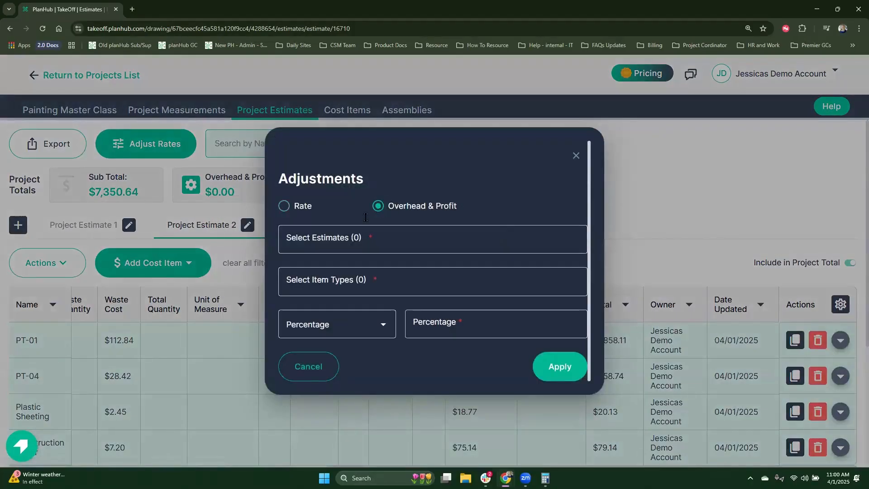
pyautogui.click(380, 246)
pyautogui.click(293, 297)
pyautogui.click(493, 203)
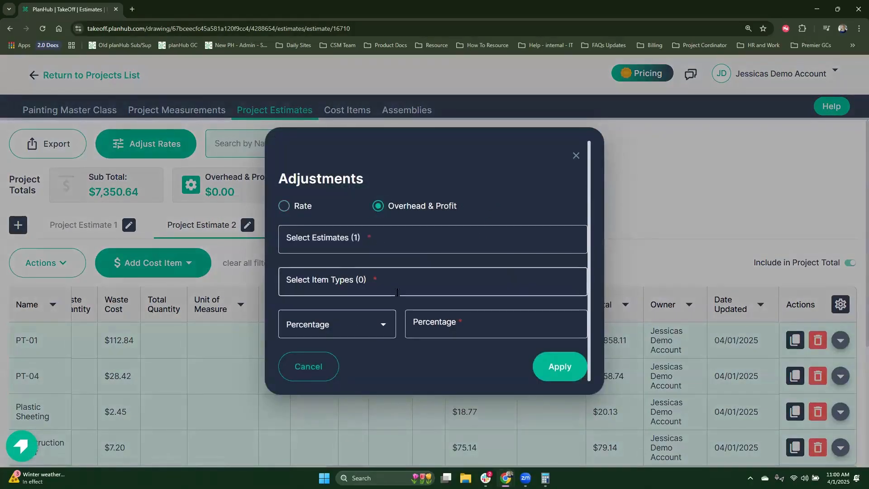
# - Select three item types for the adjustment, set its percentage to 25 and apply it
pyautogui.click(344, 281)
pyautogui.click(293, 368)
pyautogui.click(293, 340)
pyautogui.click(292, 397)
pyautogui.click(515, 191)
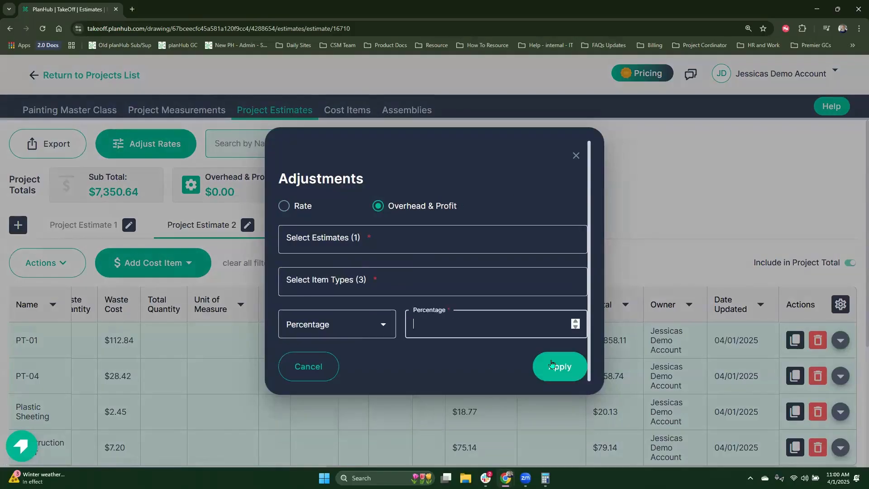
pyautogui.write('25')
pyautogui.click(552, 364)
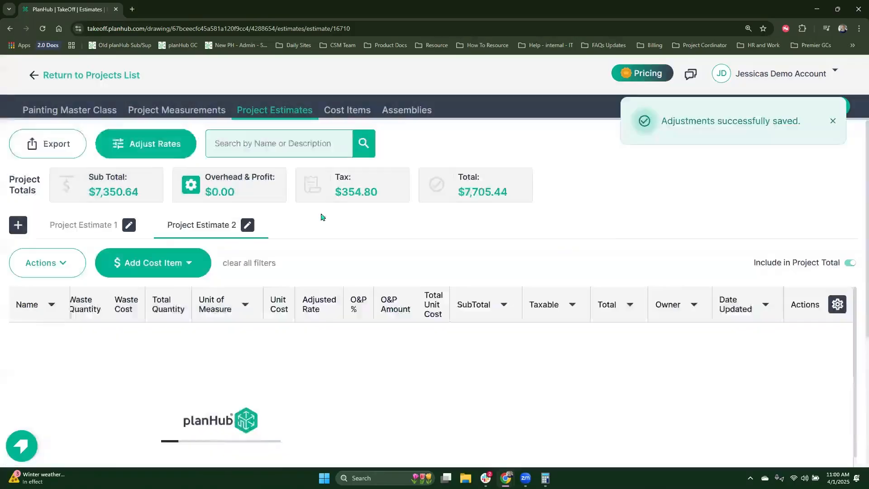
# - Expand the PT-01 assembly and examine the overhead and profit columns of its cost items
pyautogui.scroll(-2, 509, 212)
pyautogui.click(838, 250)
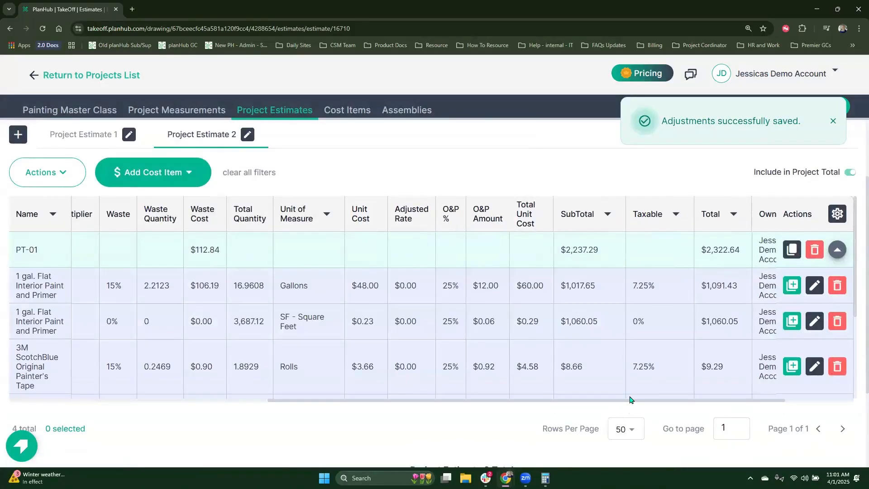
pyautogui.moveTo(633, 401); pyautogui.dragTo(698, 405)
pyautogui.moveTo(698, 404); pyautogui.dragTo(761, 404)
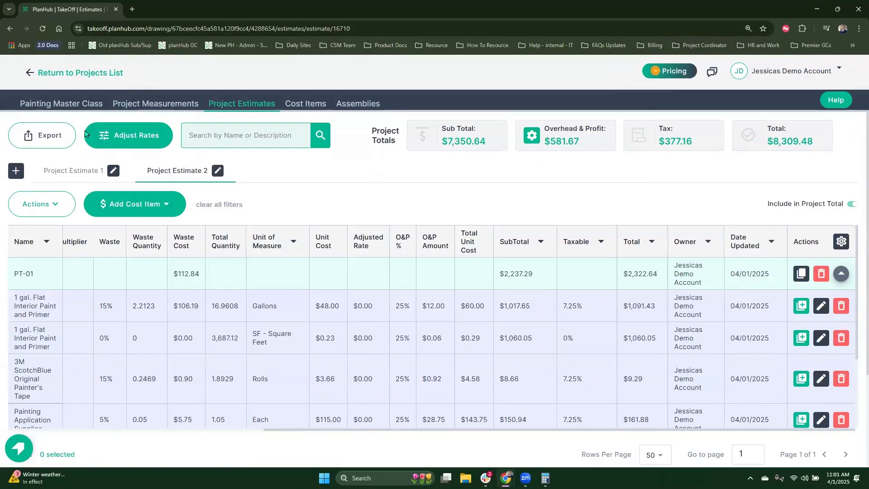
# - Start exporting the project estimates
pyautogui.click(64, 135)
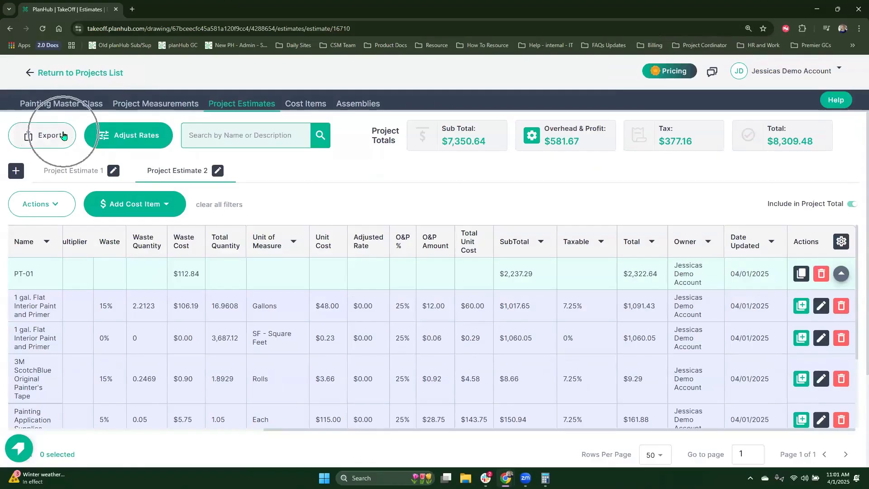